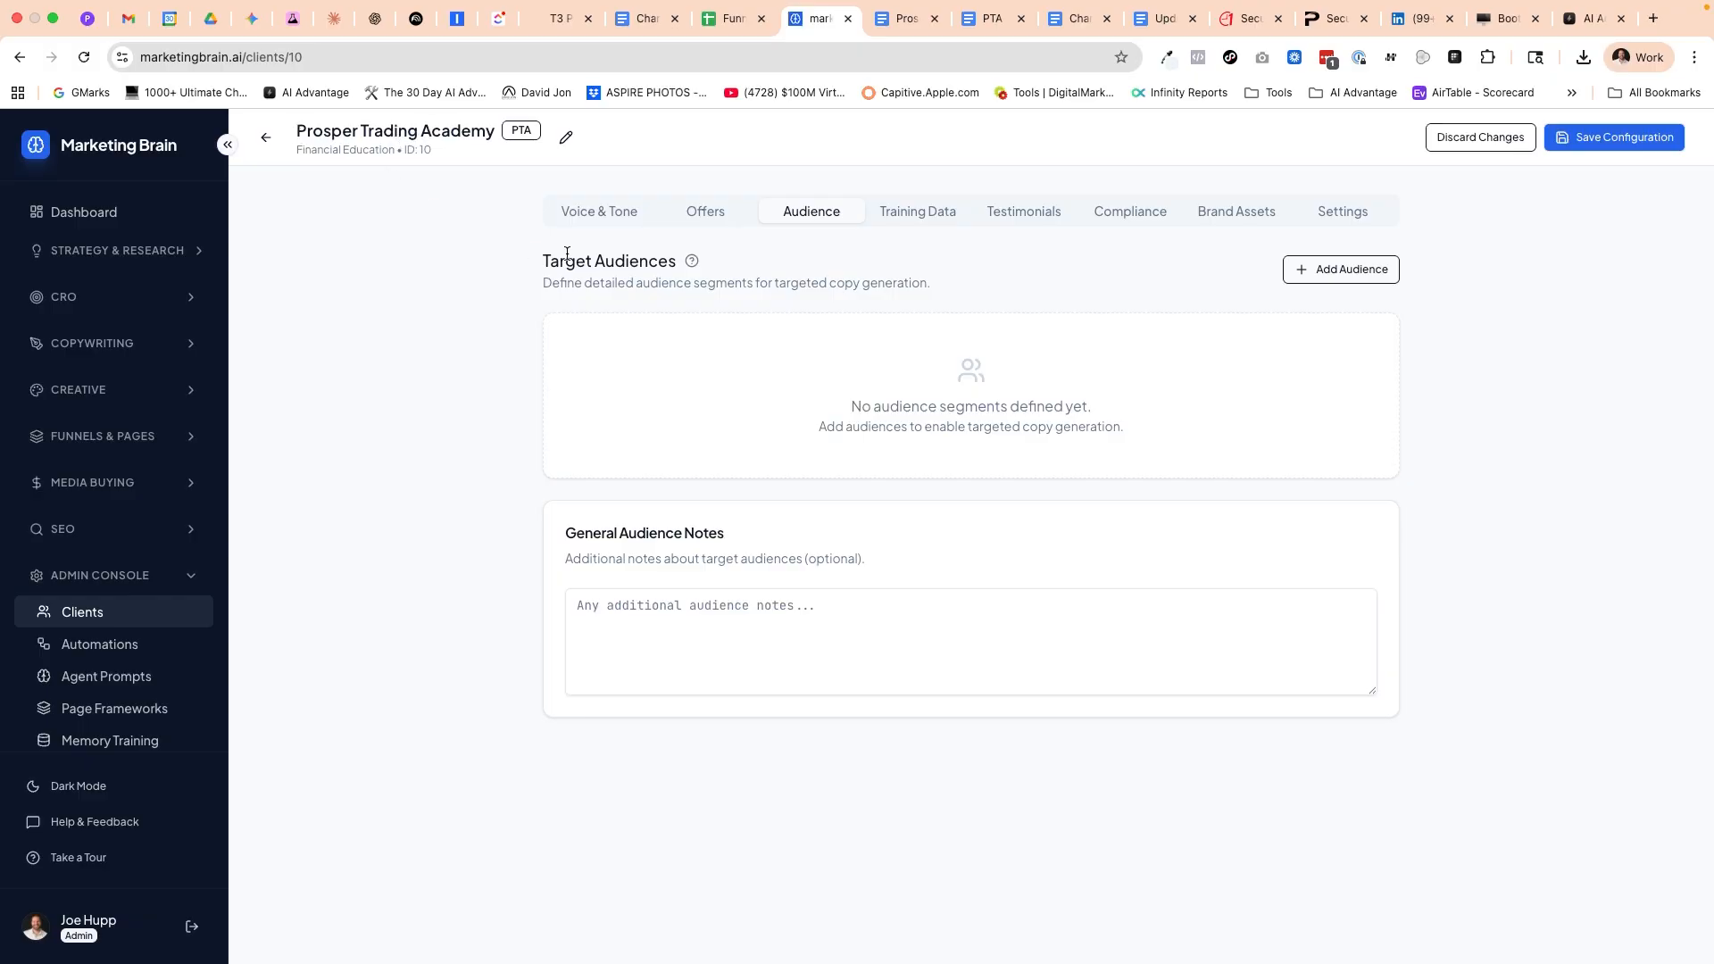
Step: Add a new audience for Prosper Trading Academy and name it High Net Worth Professional
left_click(1345, 268)
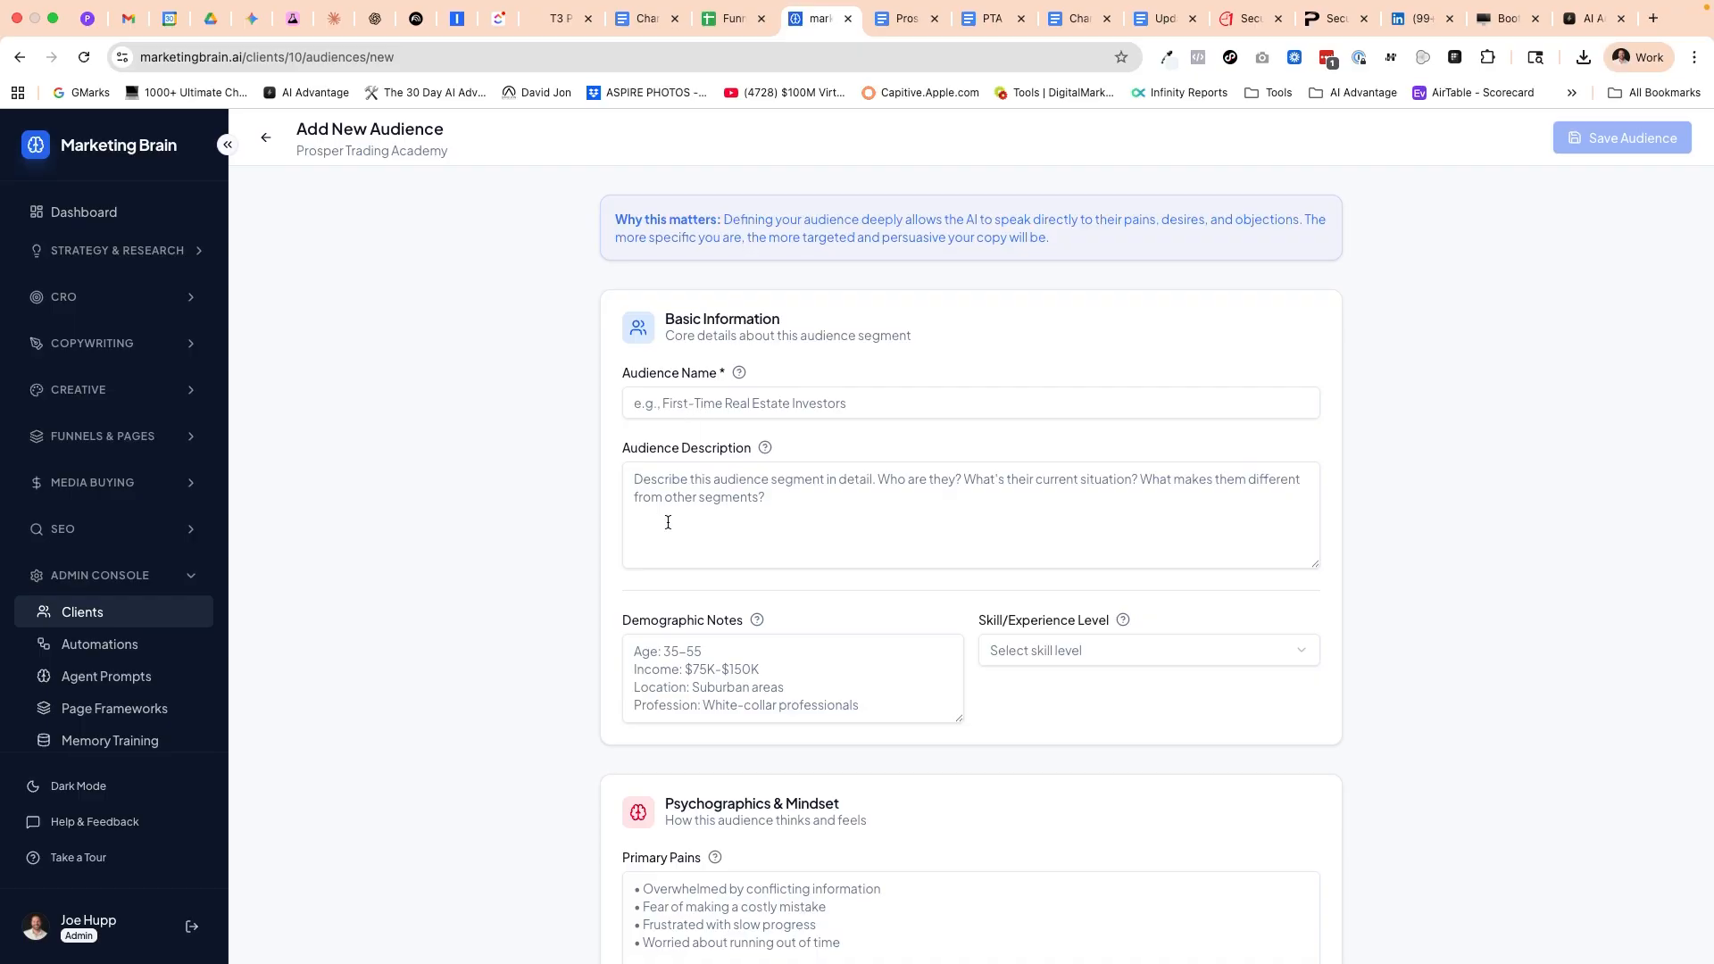
left_click(667, 404)
type("H")
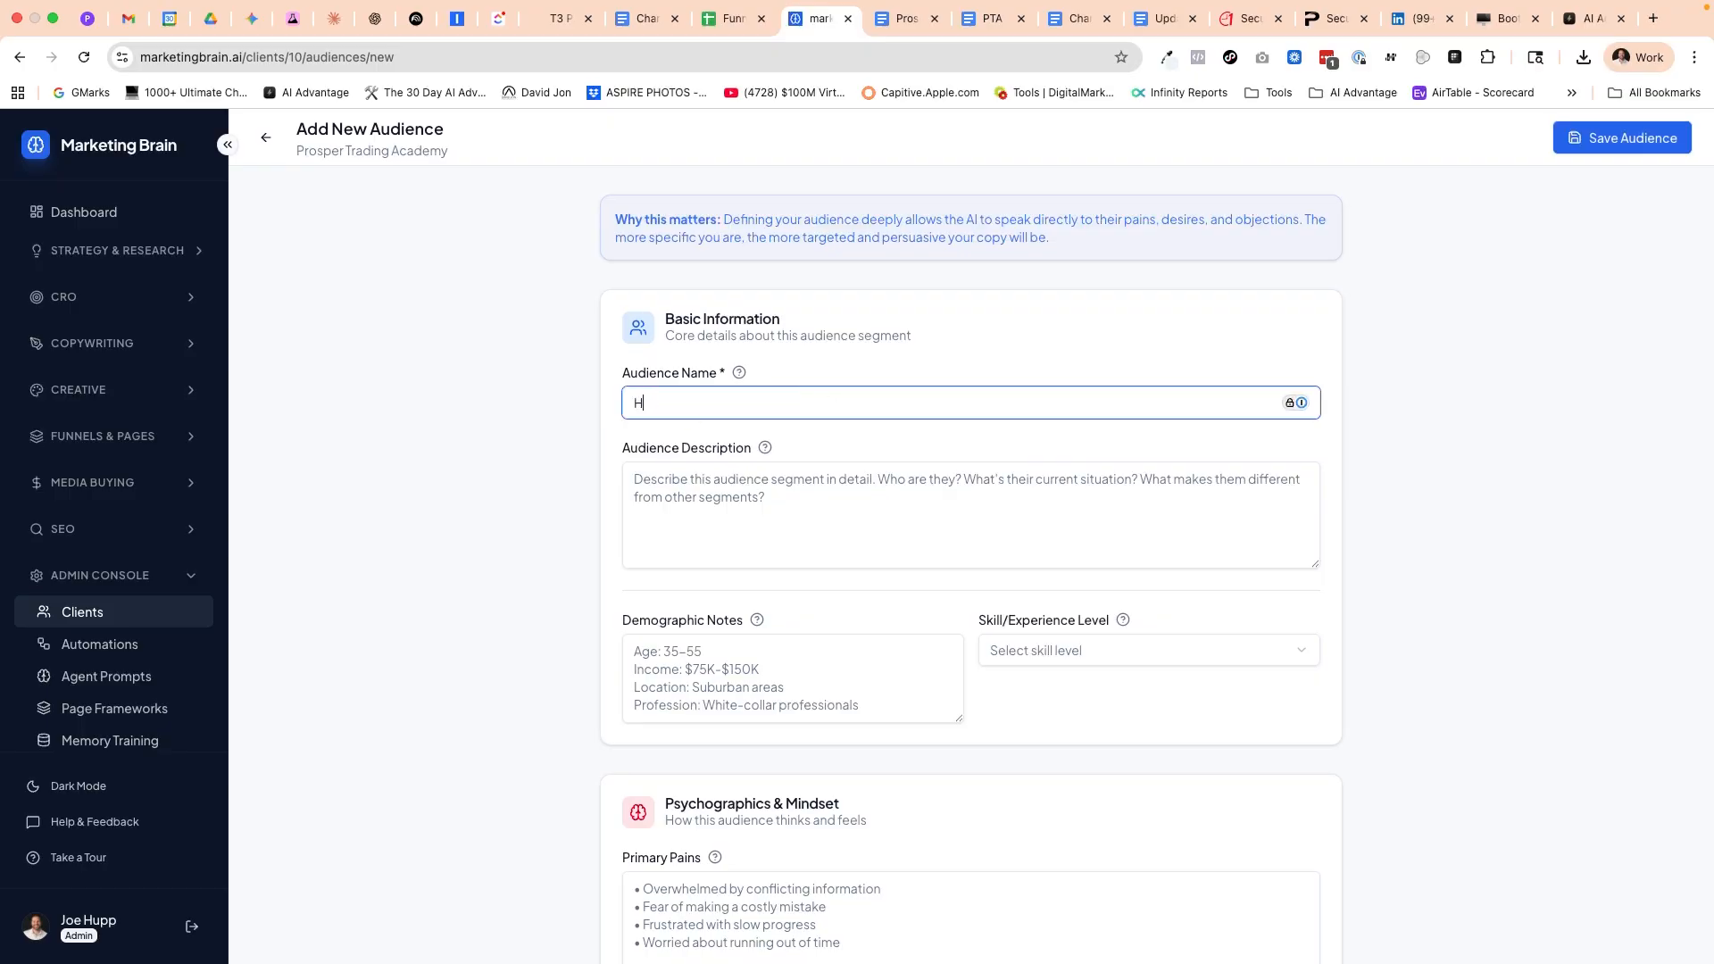
type("igh Net Worth Professional")
Step: Paste the copied profile of current possessions, feelings, average day and status as the Audience Description, and enlarge the field to review it
left_click(718, 499)
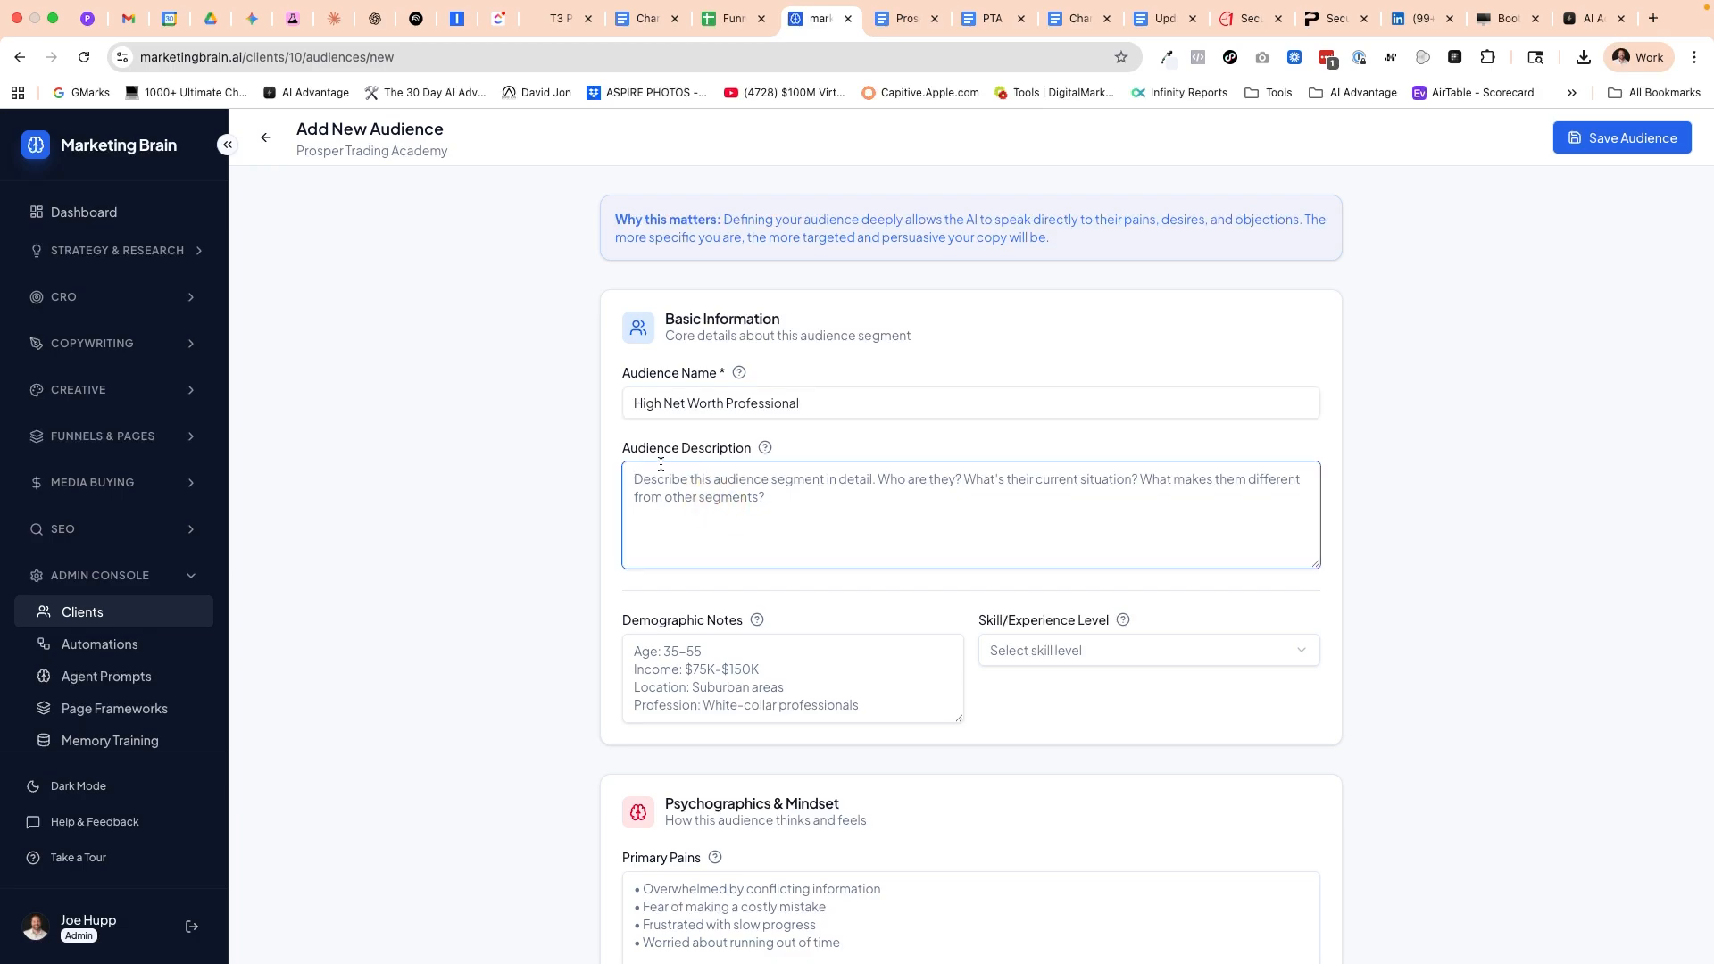
mouse_move(759, 453)
key("super+v")
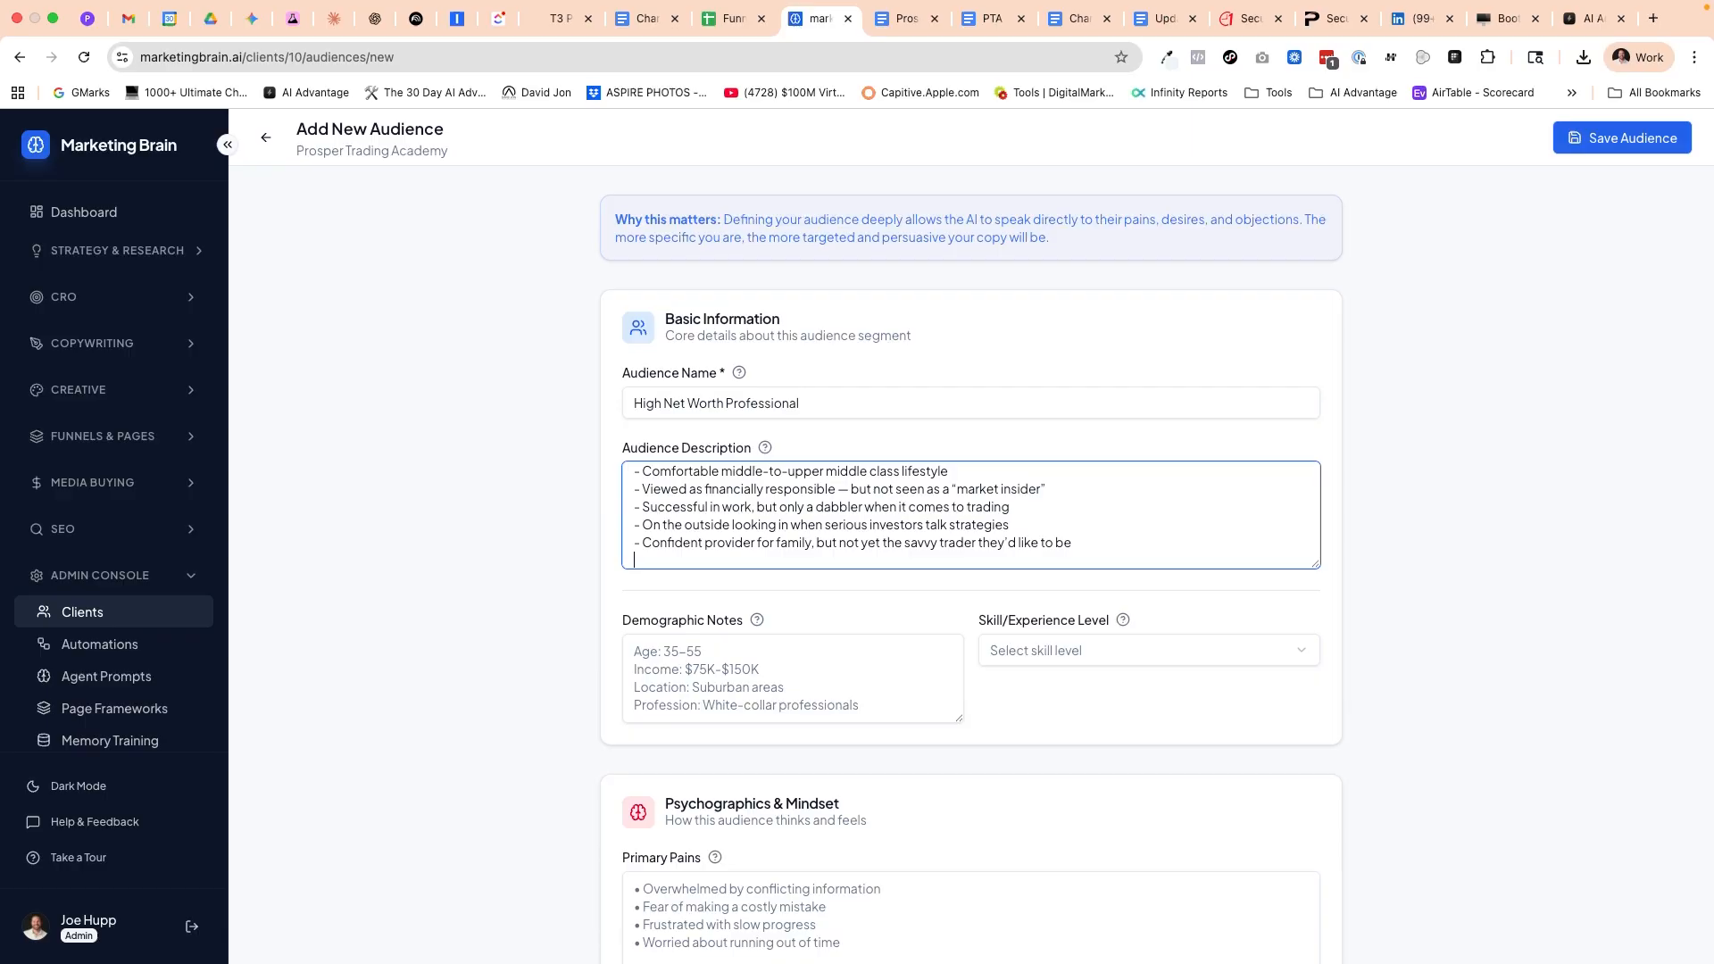
left_click_drag(1317, 568, 1304, 839)
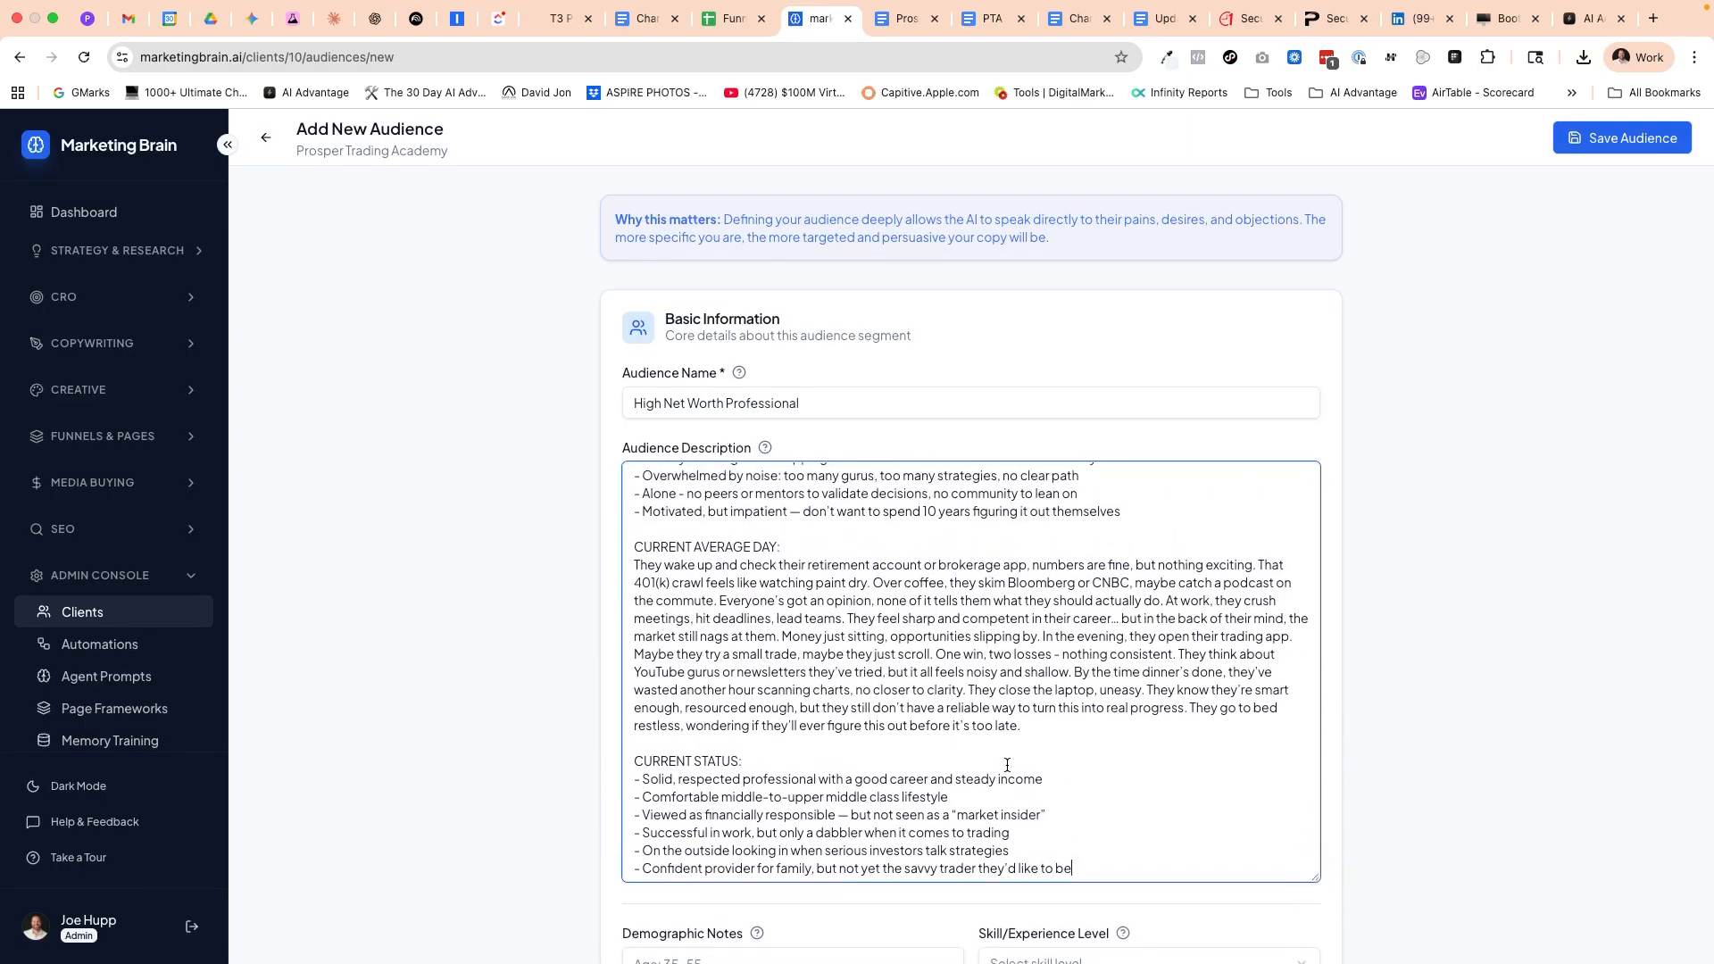
scroll(1007, 765, "up", 4)
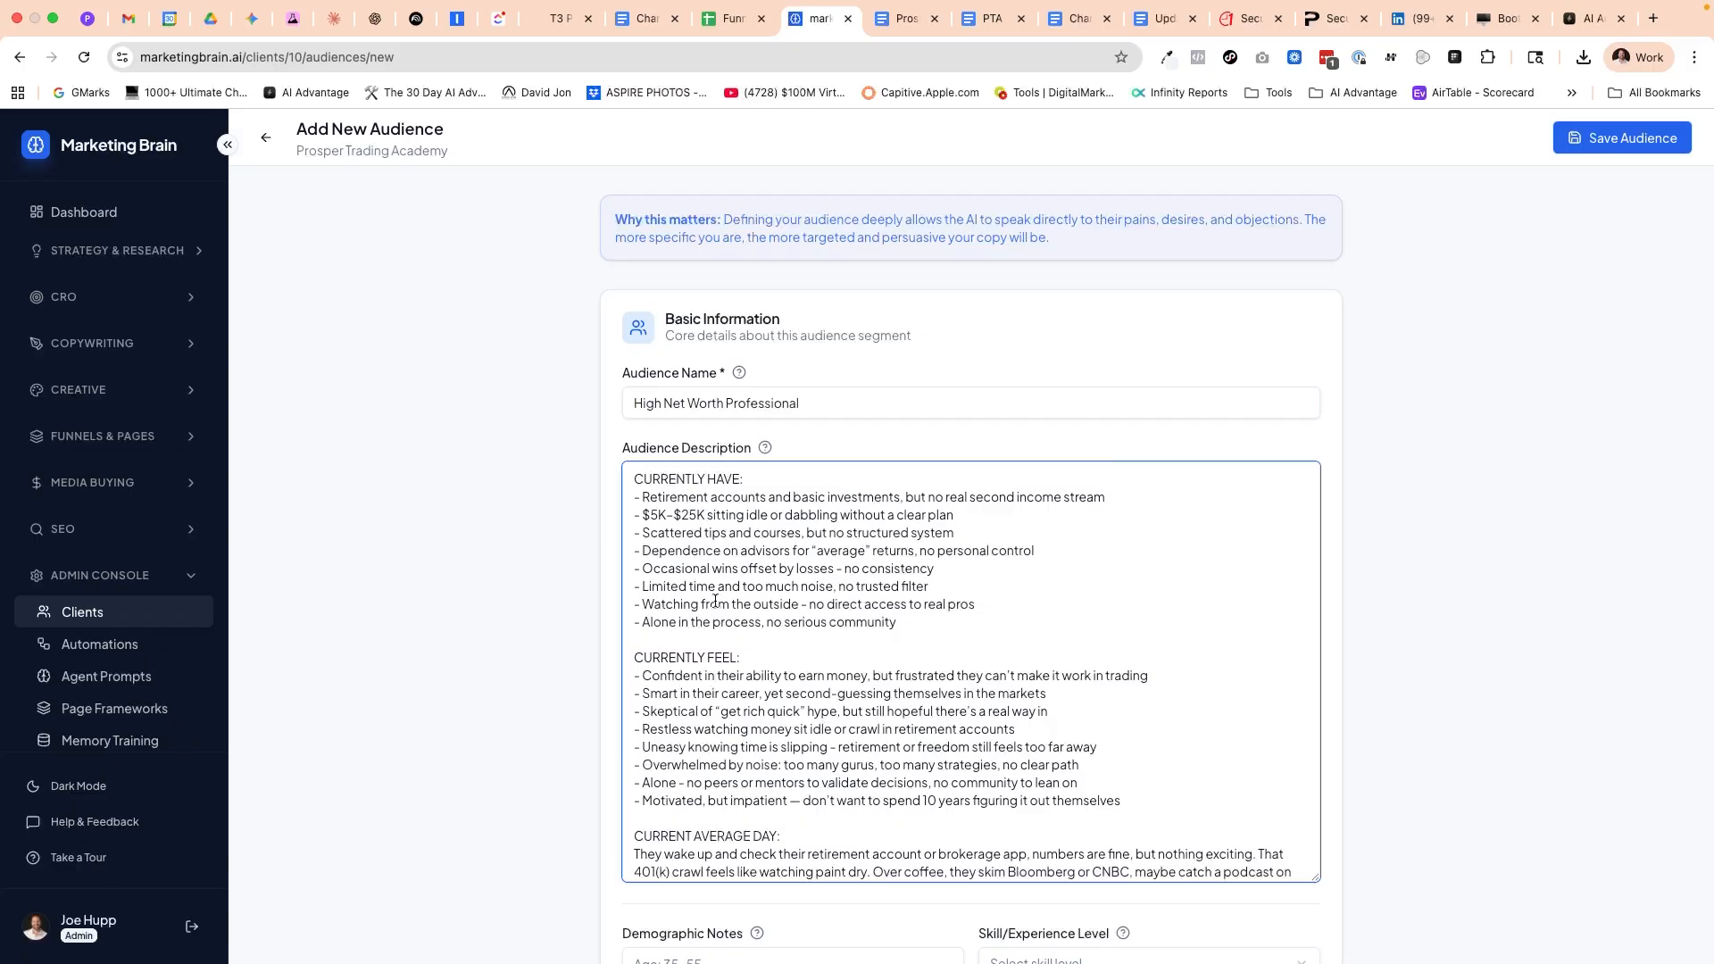
scroll(715, 601, "down", 5)
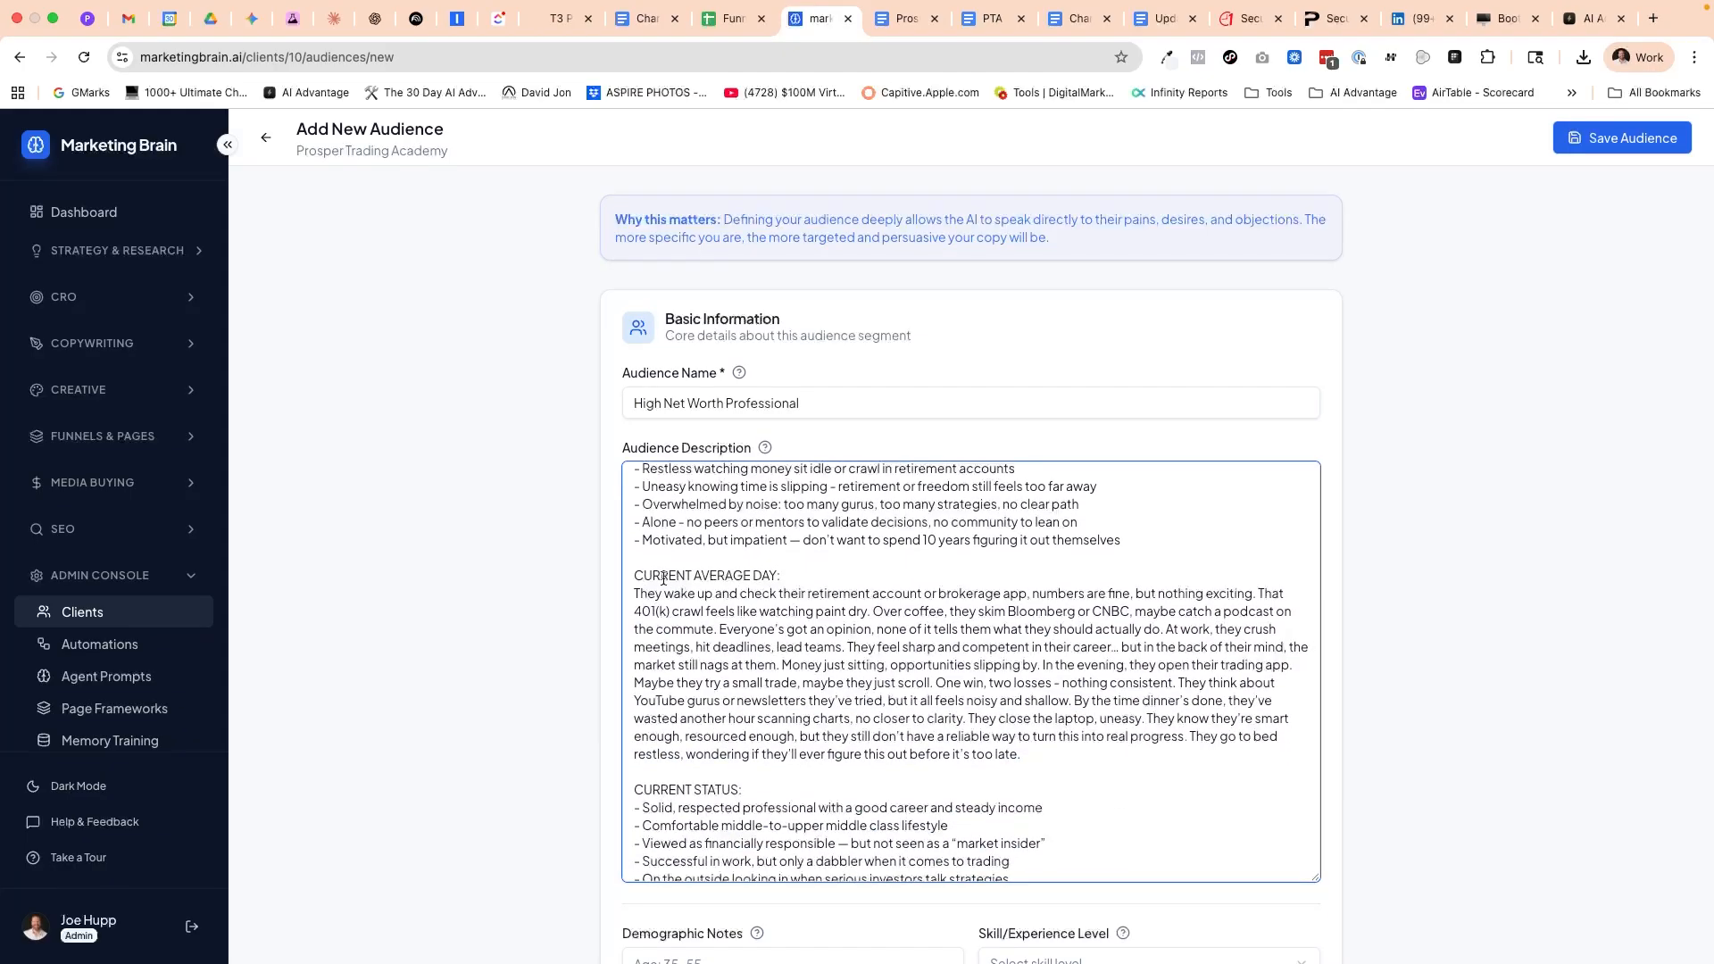
scroll(742, 622, "down", 1)
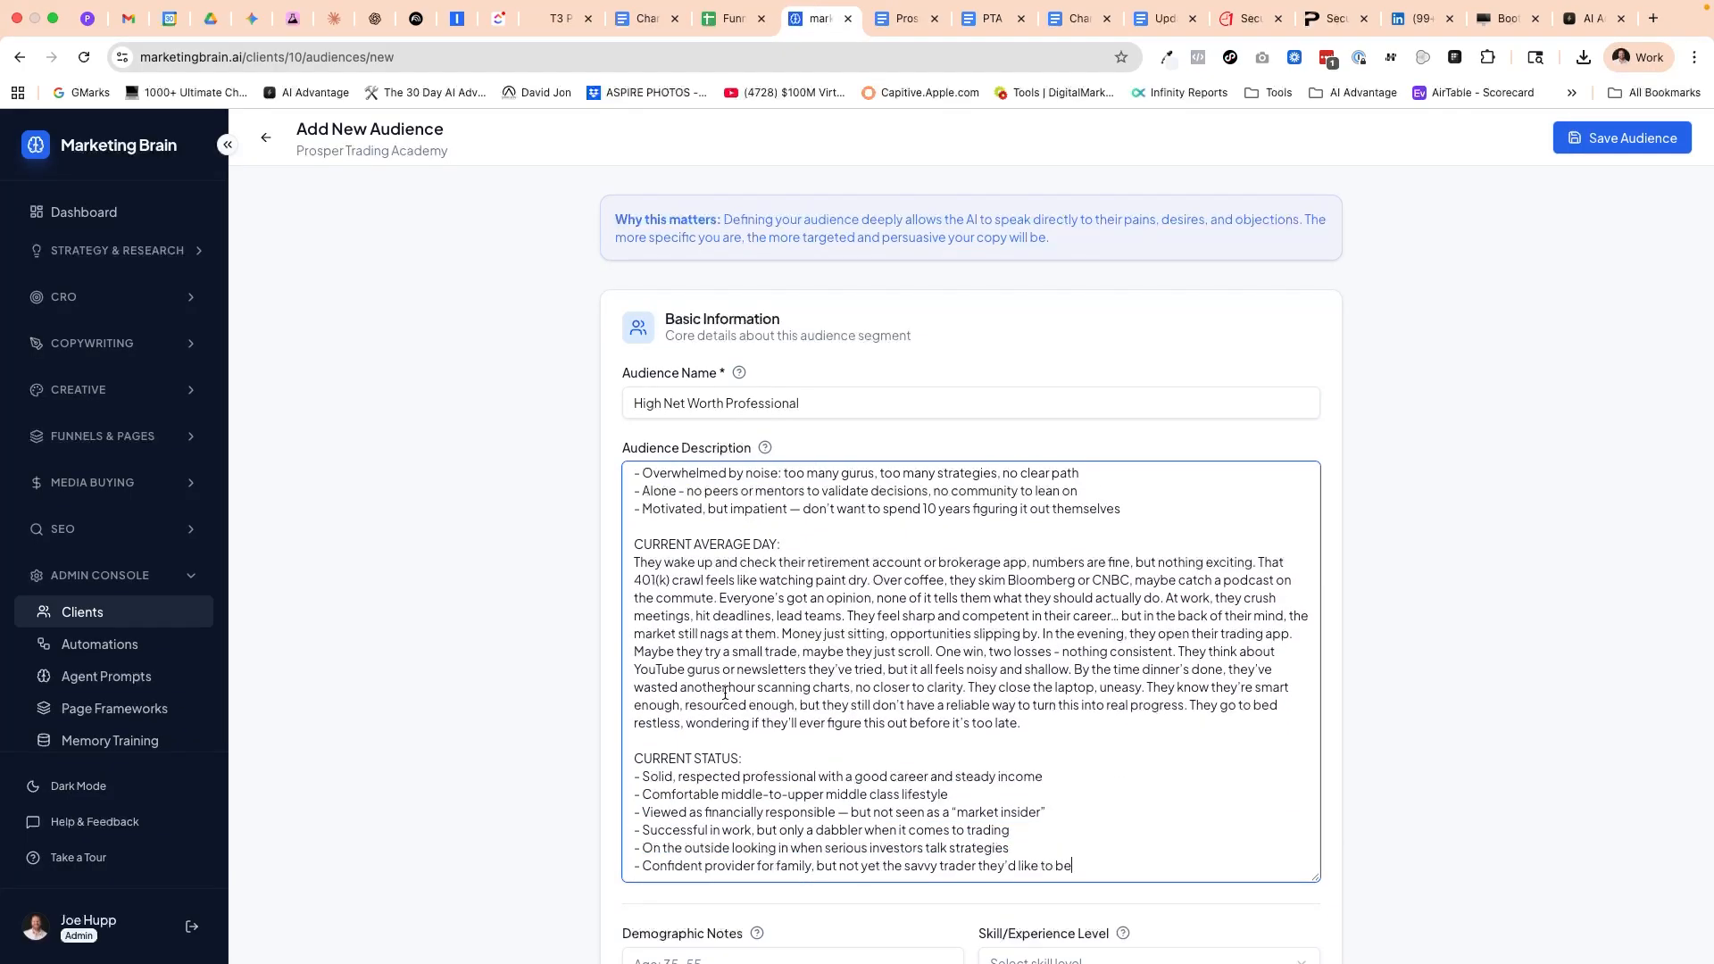
Step: Paste the copied demographic profile, from age to family/life stage, into the Demographic Notes
scroll(715, 722, "down", 5)
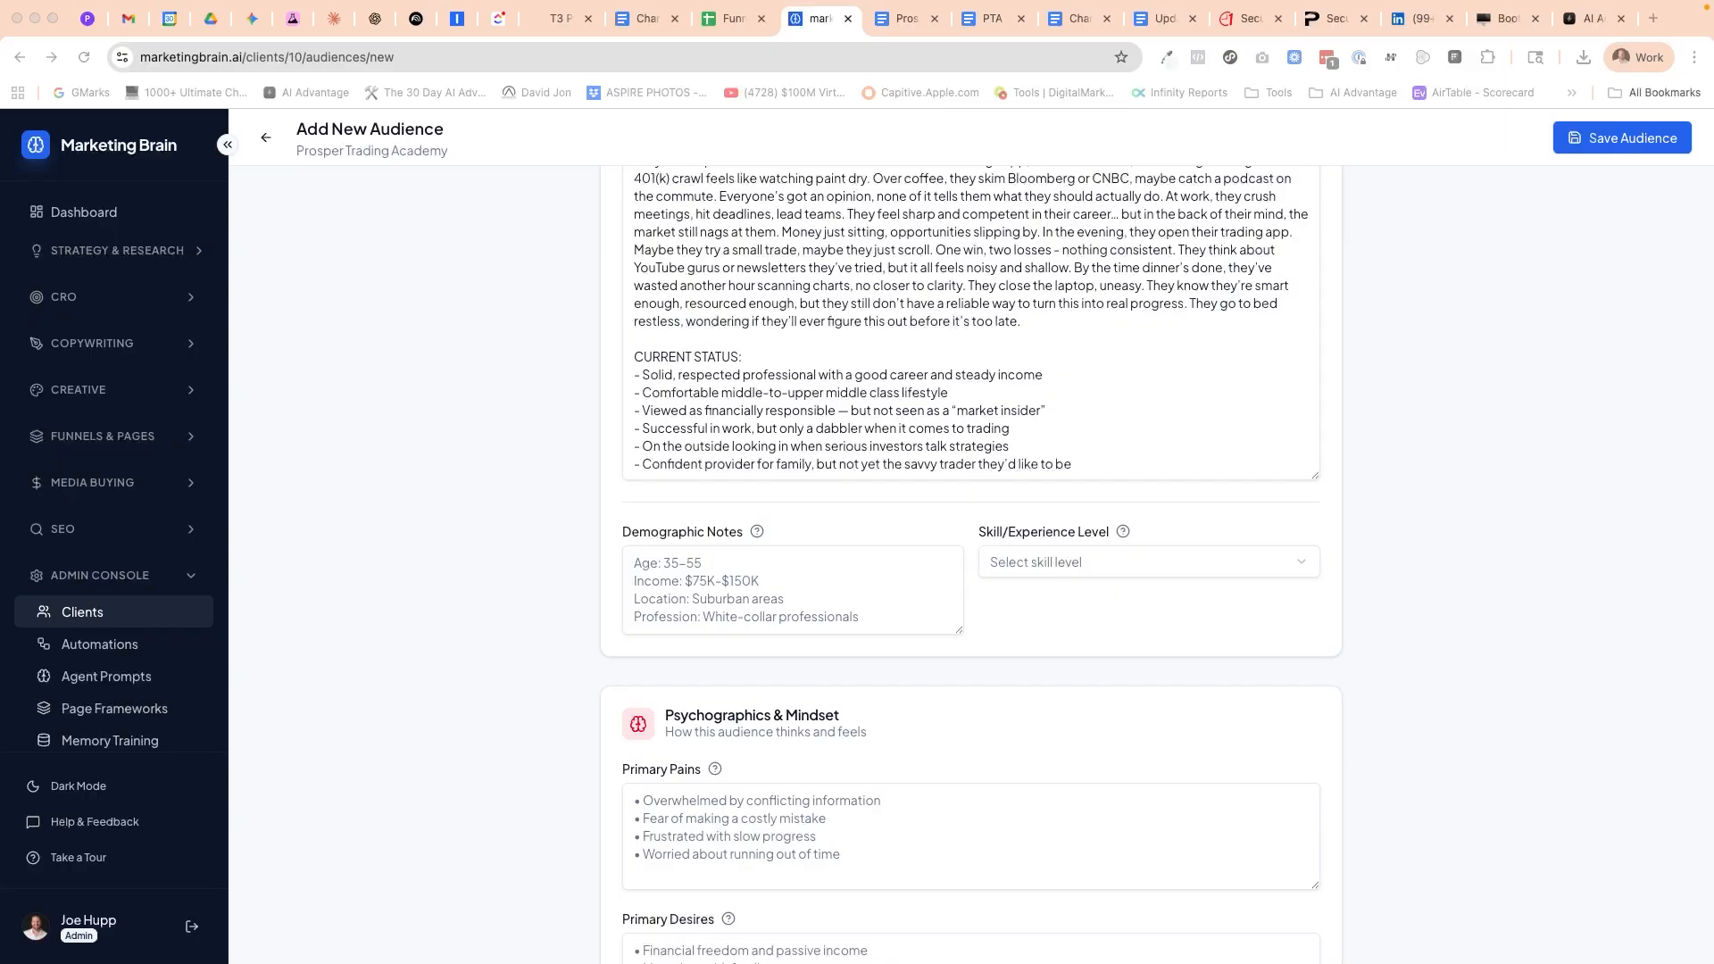
left_click(700, 574)
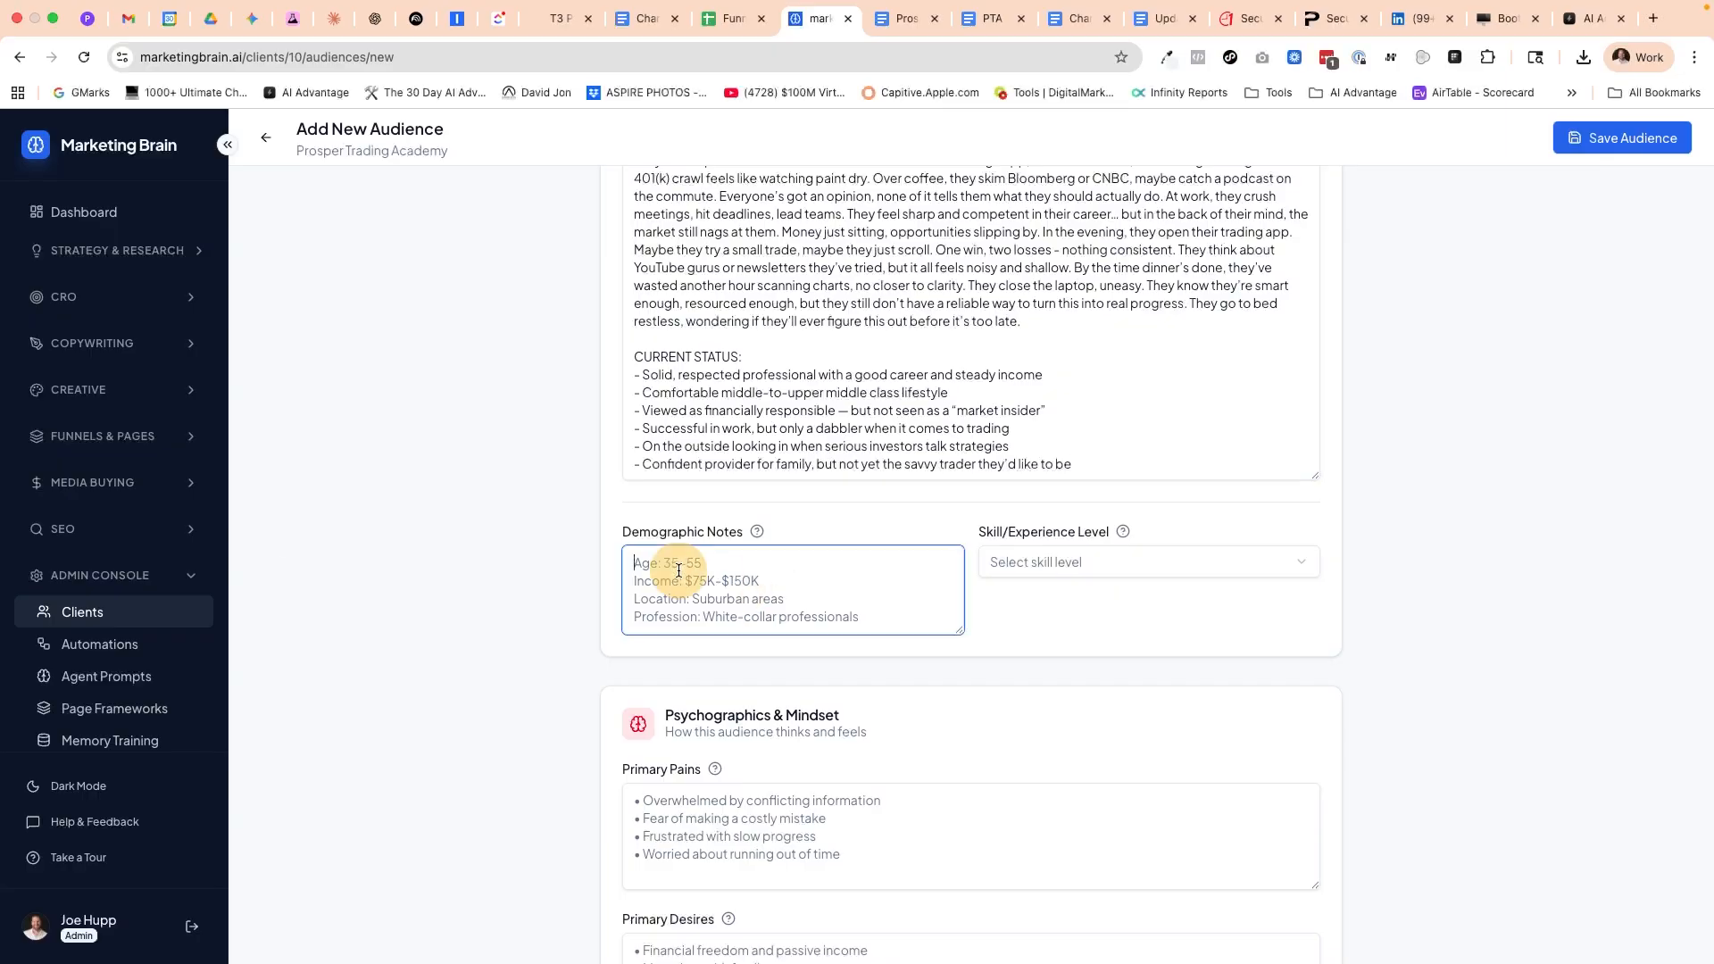
key("super+v")
Step: Remove the blank lines between the Demographic Notes bullets and enlarge the field to fit the list
left_click(661, 574)
key("BackSpace")
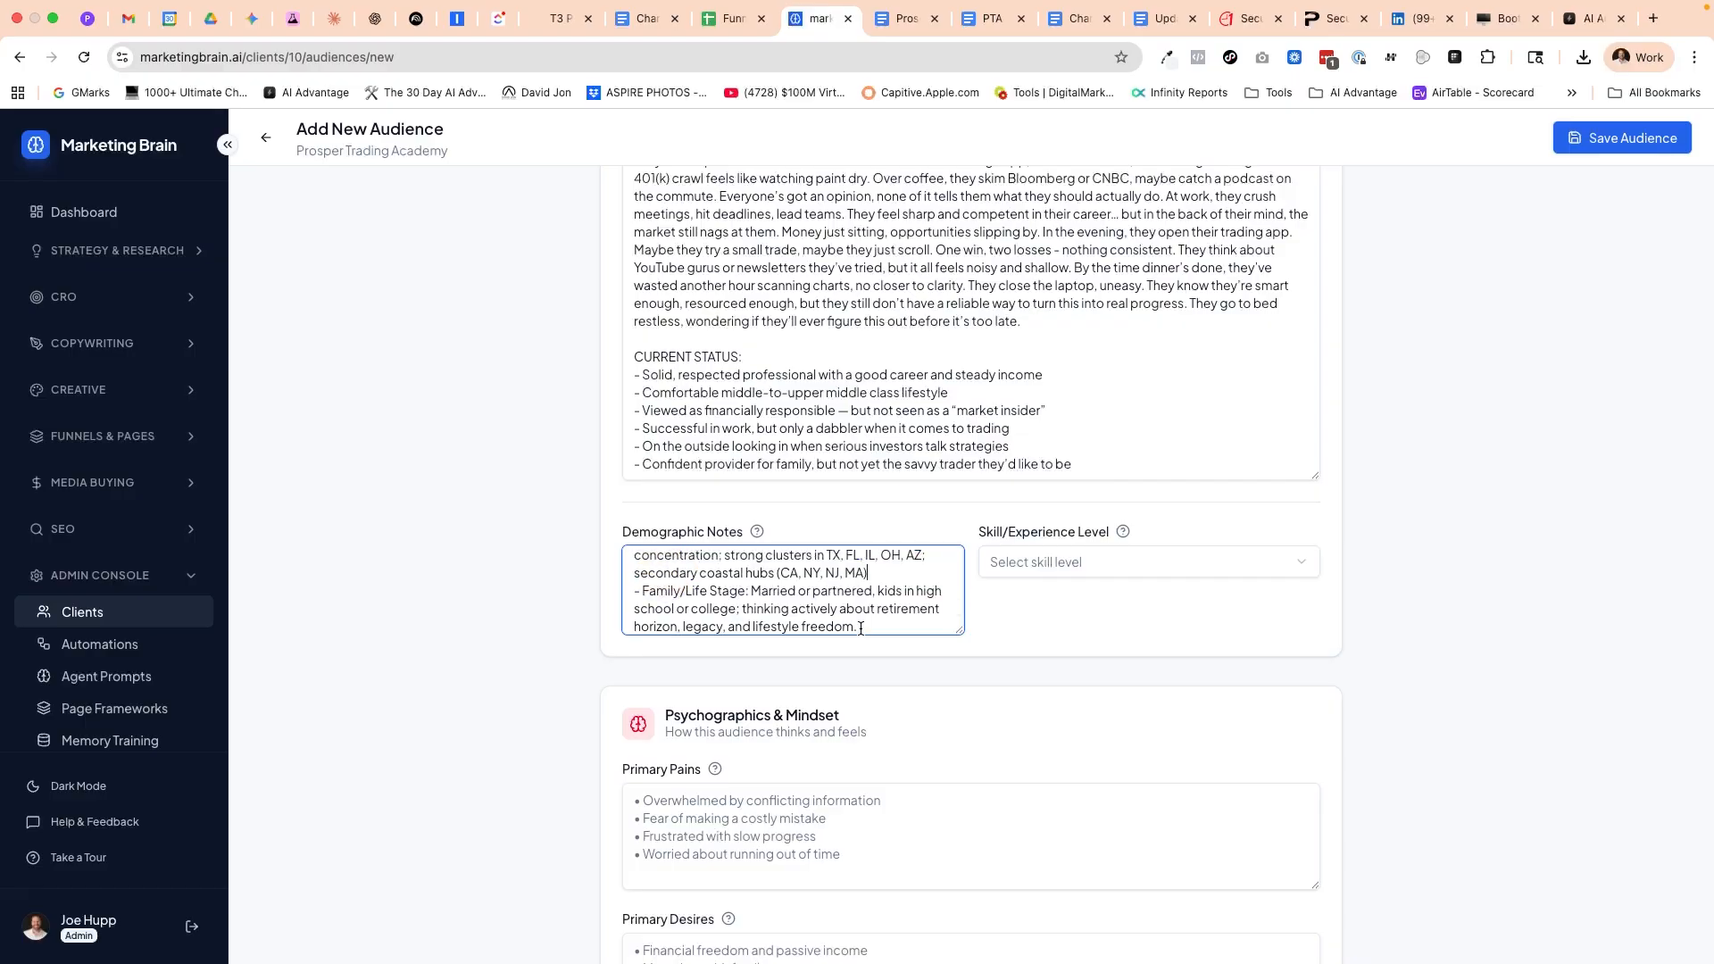
left_click_drag(959, 631, 960, 945)
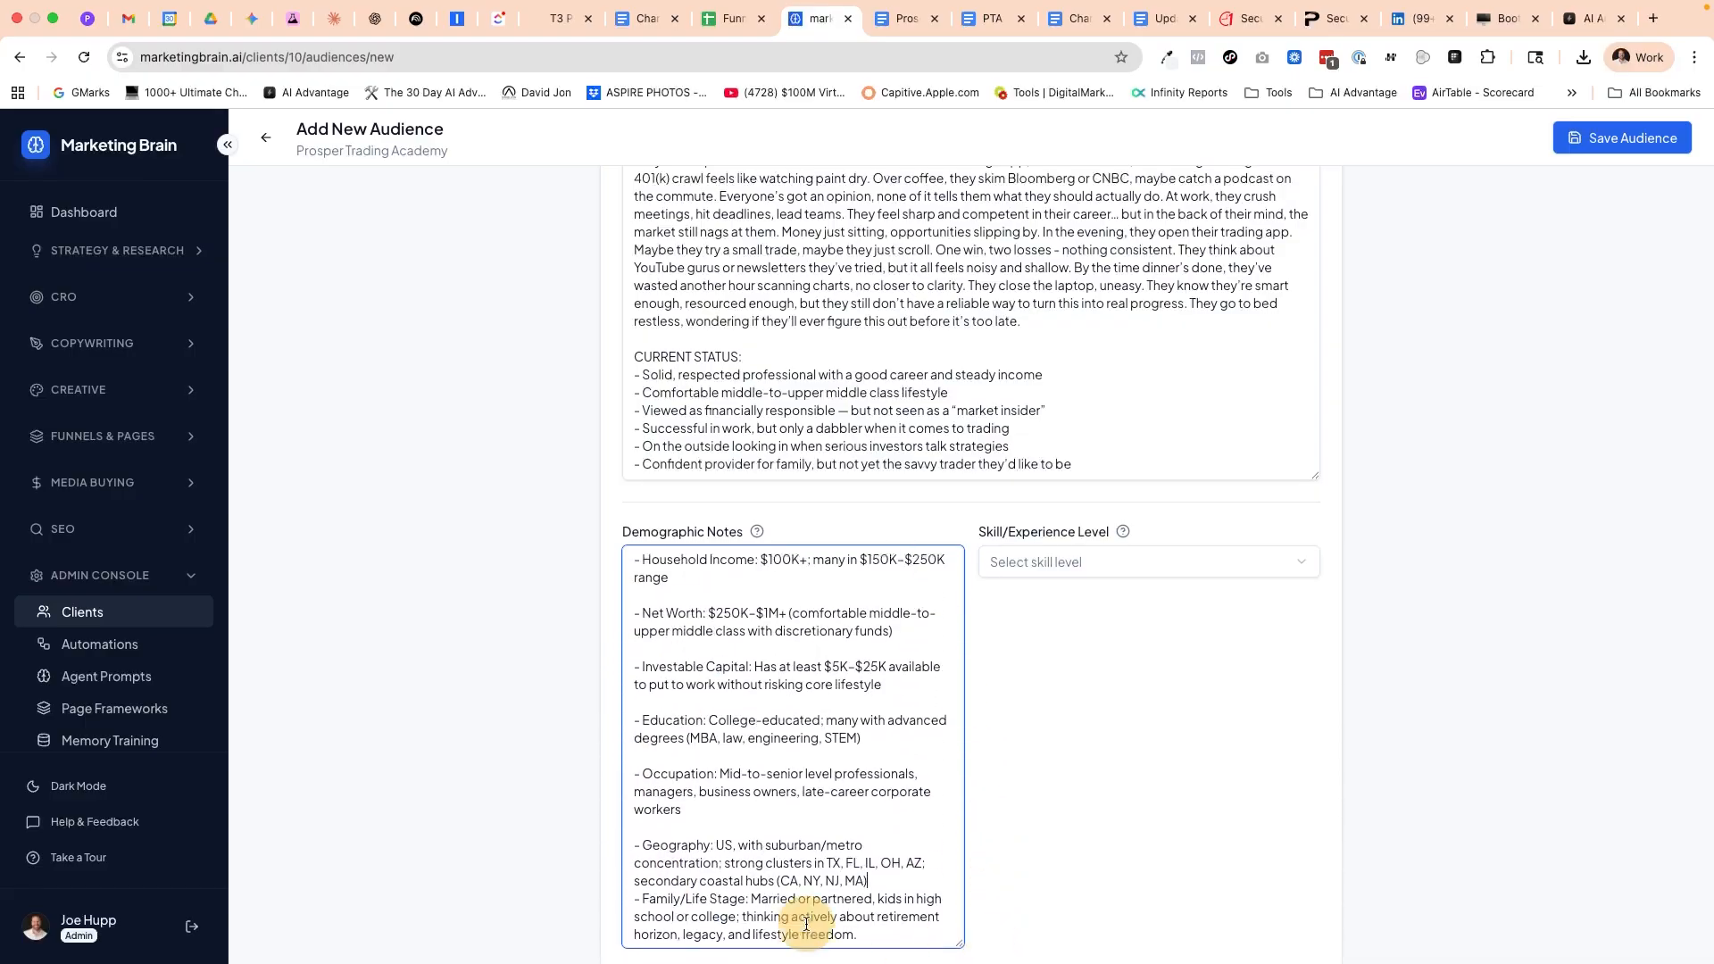
left_click(644, 831)
key("BackSpace")
left_click(654, 757)
key("BackSpace")
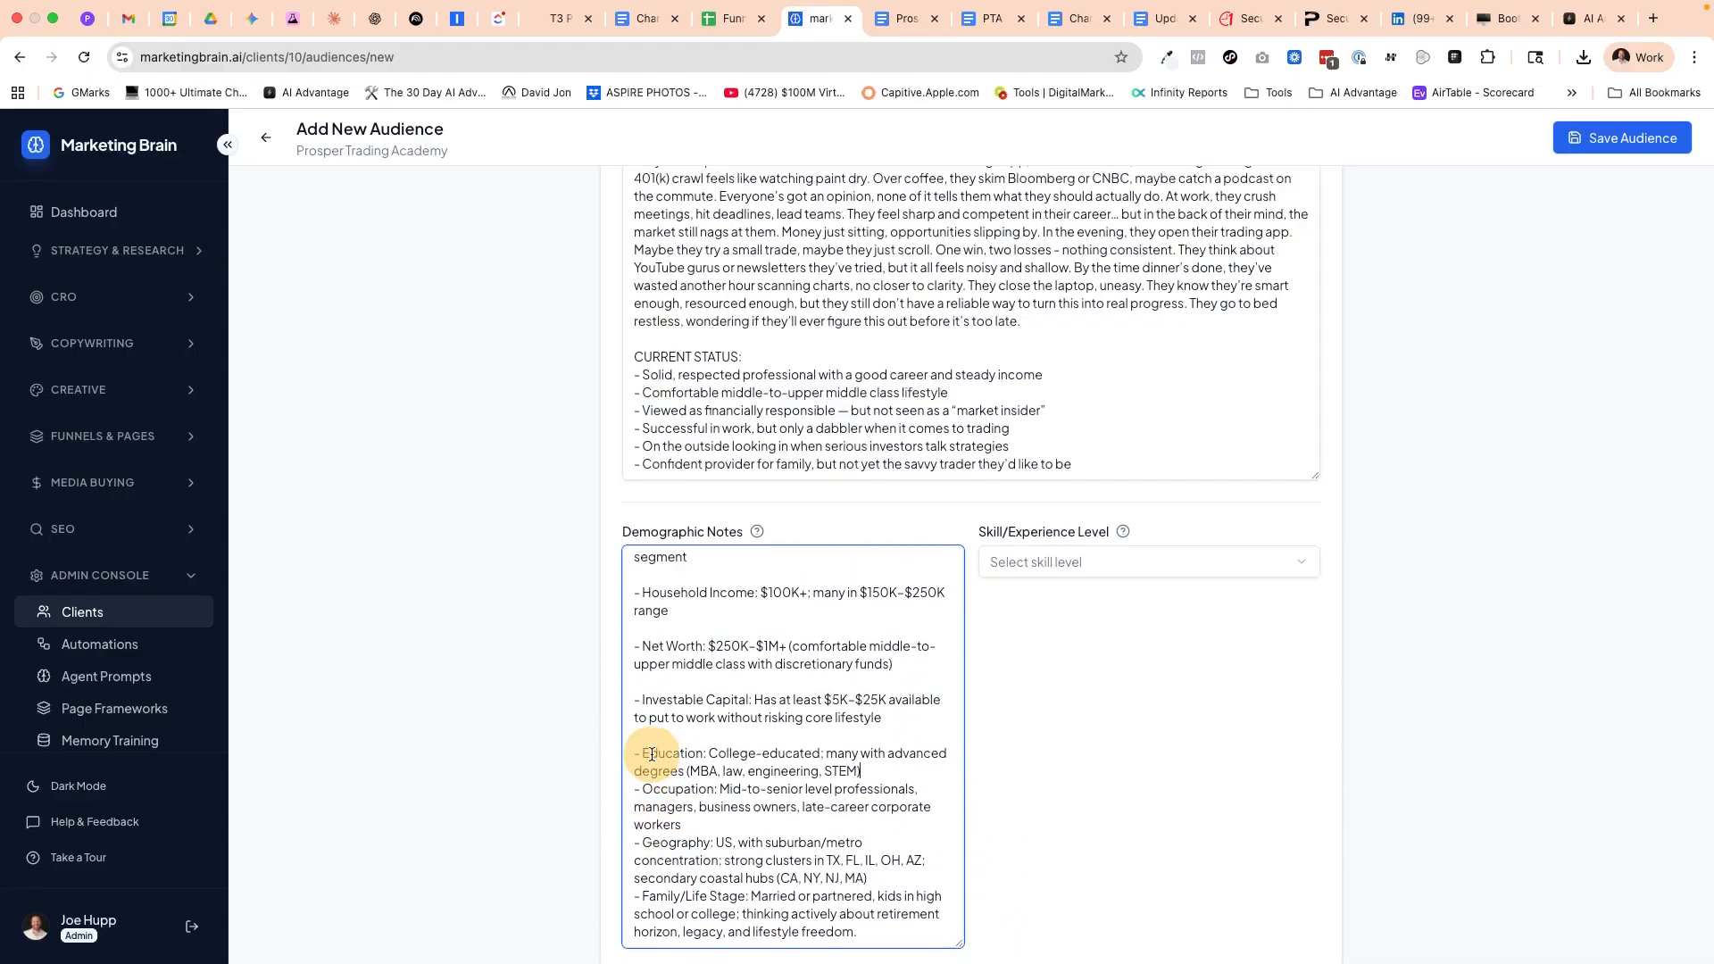
left_click(653, 734)
key("BackSpace")
left_click(655, 700)
key("BackSpace")
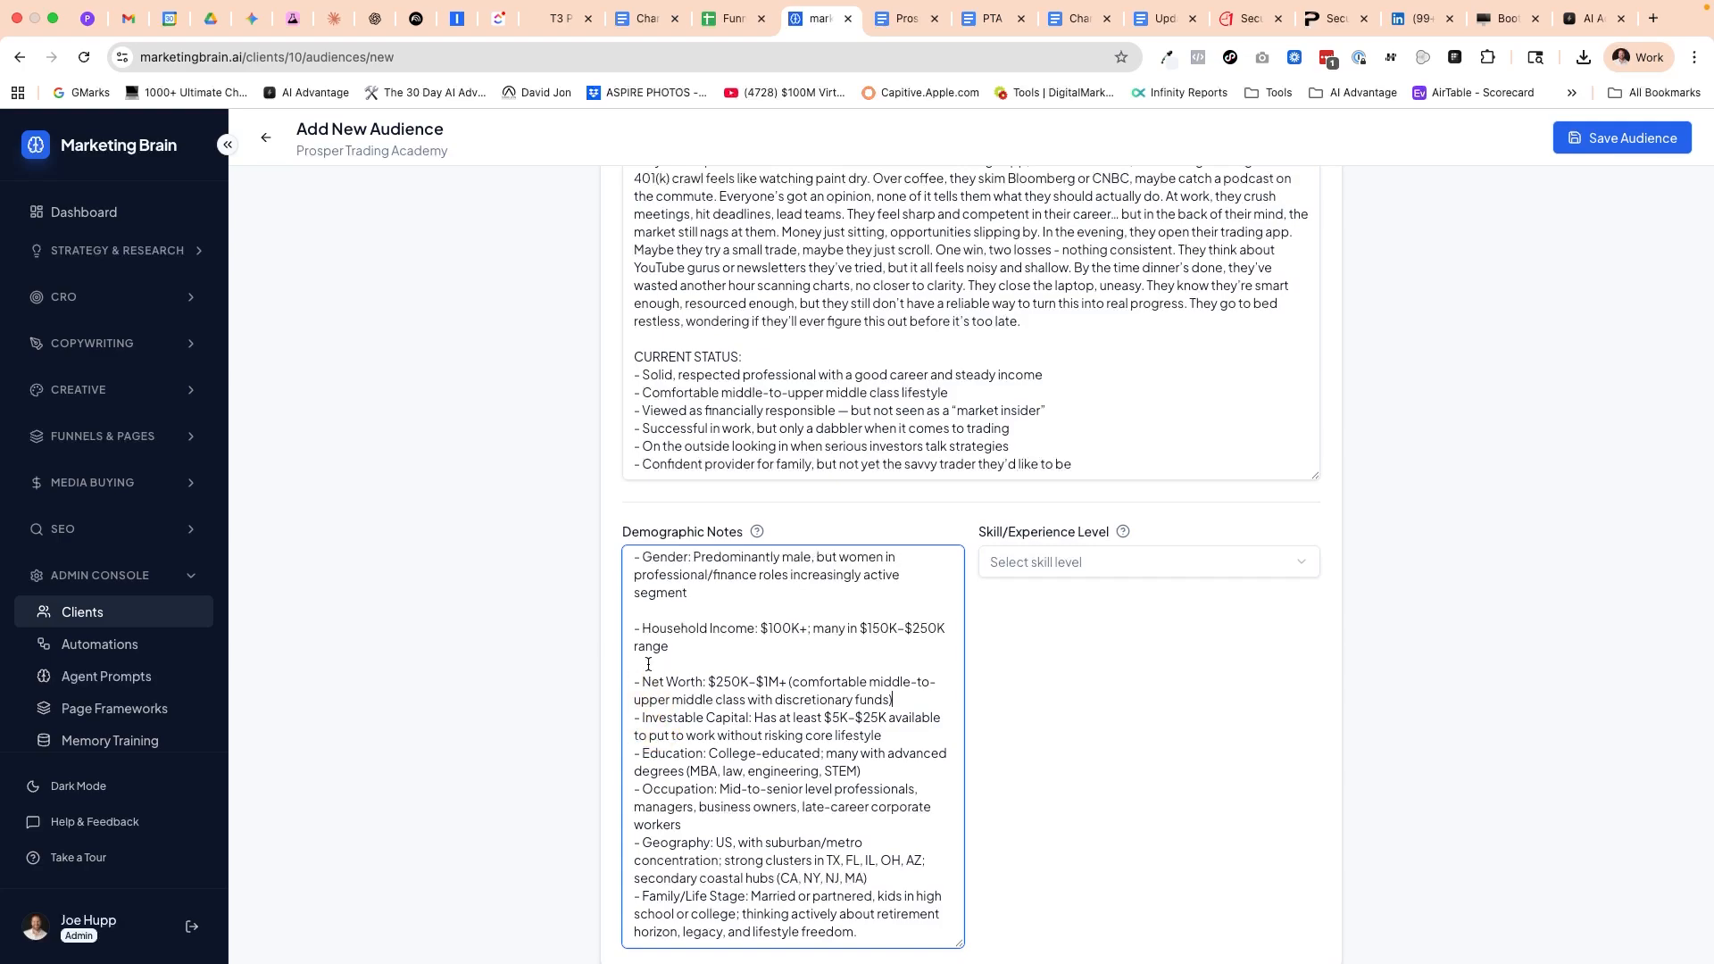
left_click(656, 661)
key("BackSpace")
left_click(639, 626)
key("BackSpace")
left_click(645, 574)
key("BackSpace")
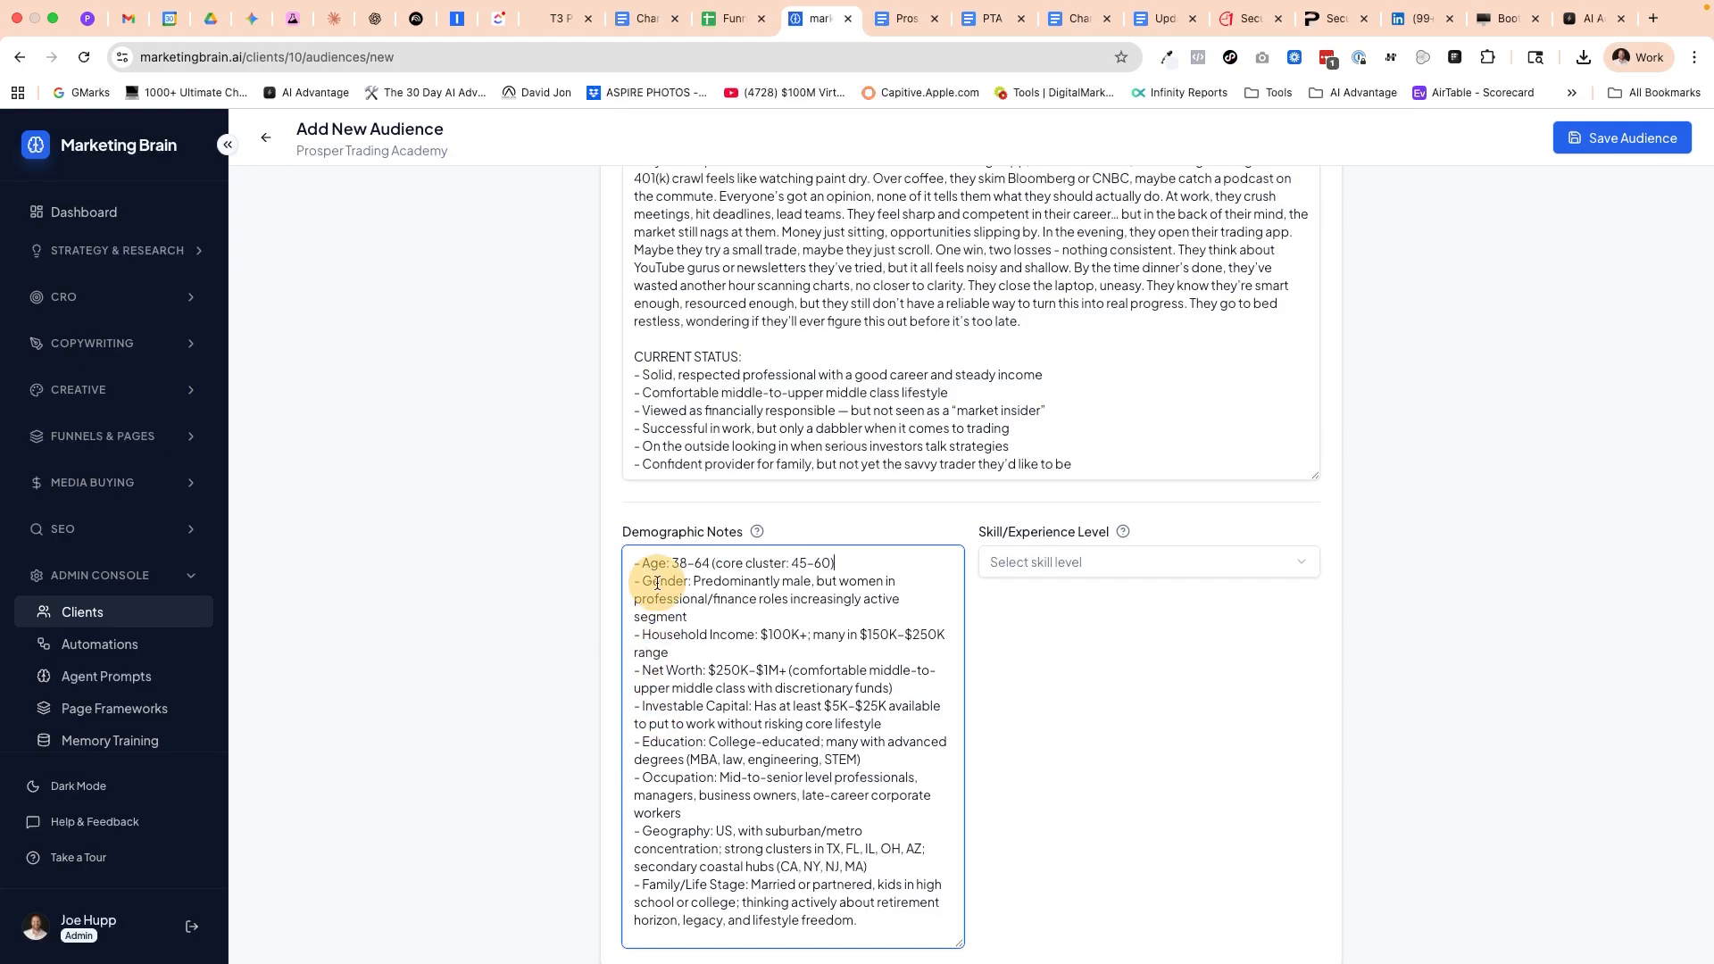
Step: Set the audience's Skill/Experience Level to Some Knowledge
scroll(679, 607, "down", 4)
scroll(767, 613, "up", 5)
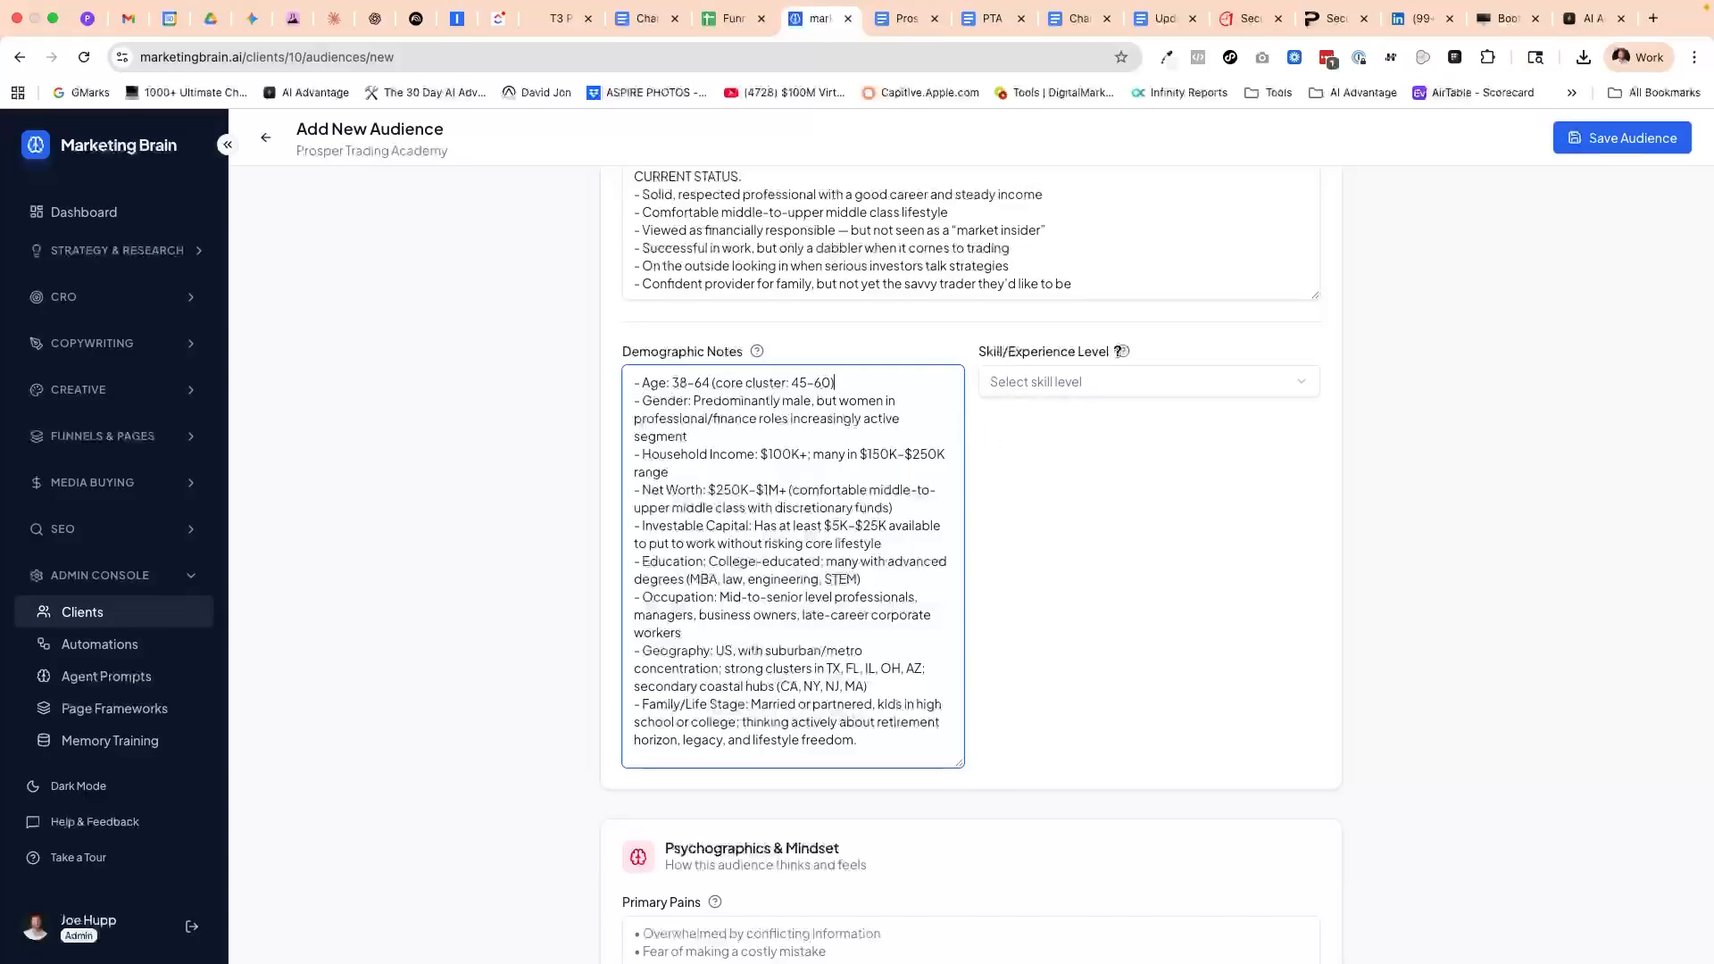
left_click(1124, 350)
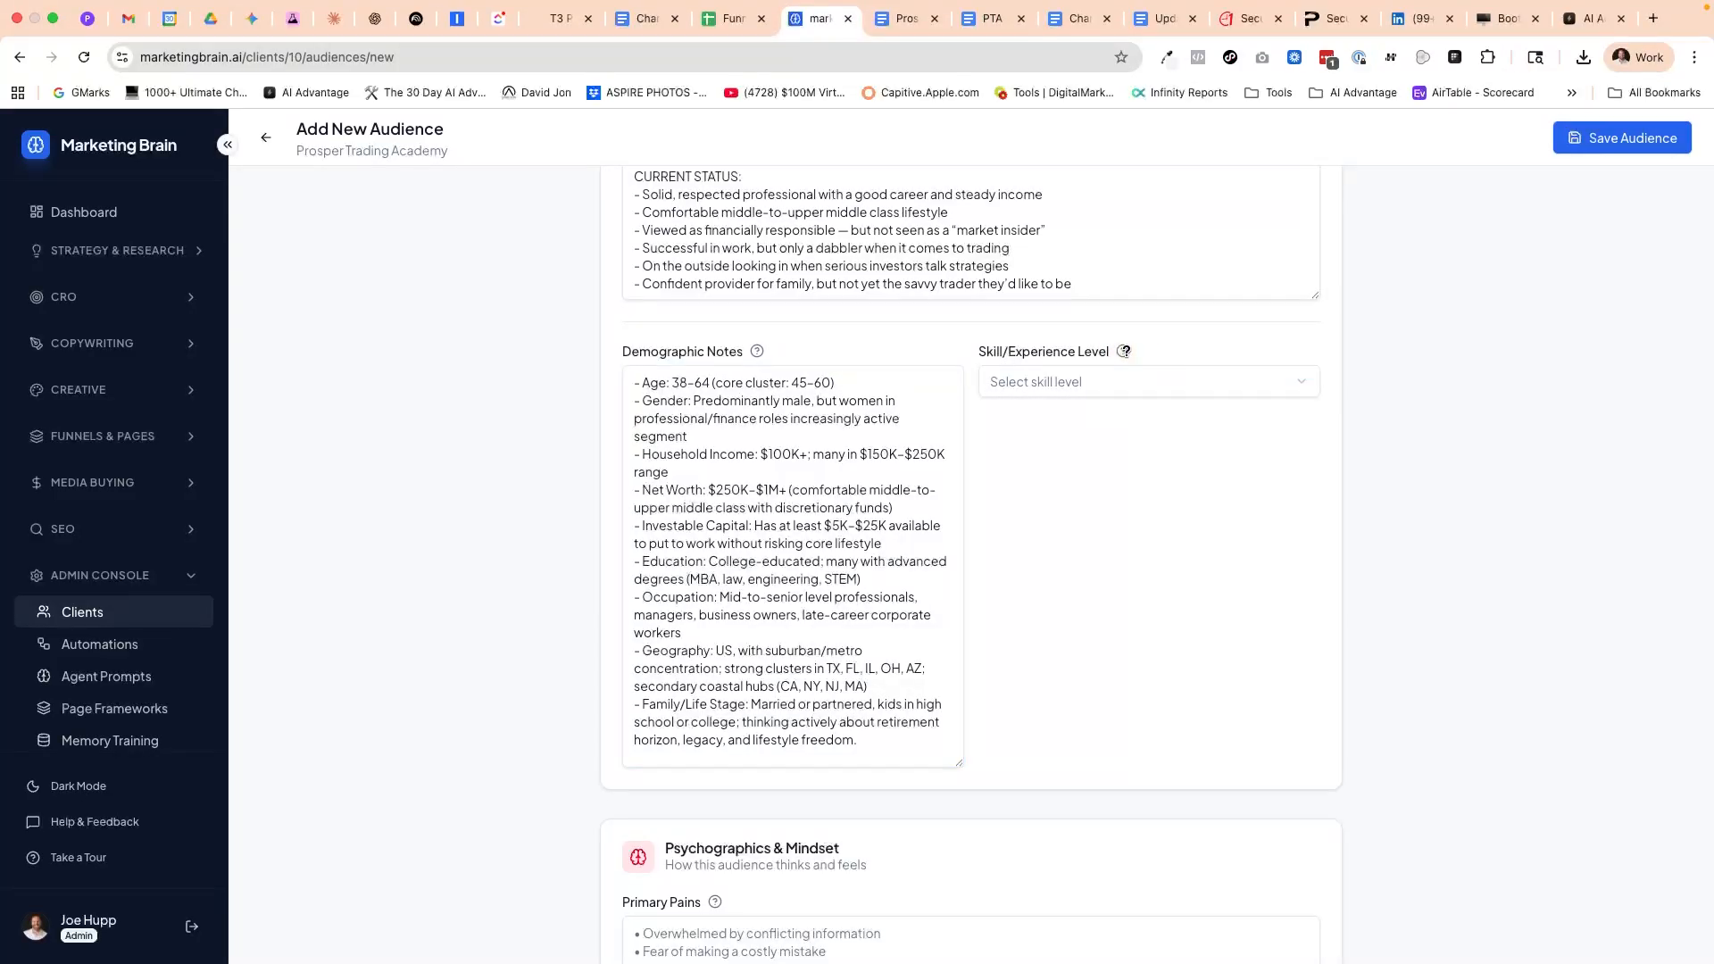
left_click(1125, 350)
mouse_move(1125, 351)
scroll(804, 343, "up", 1)
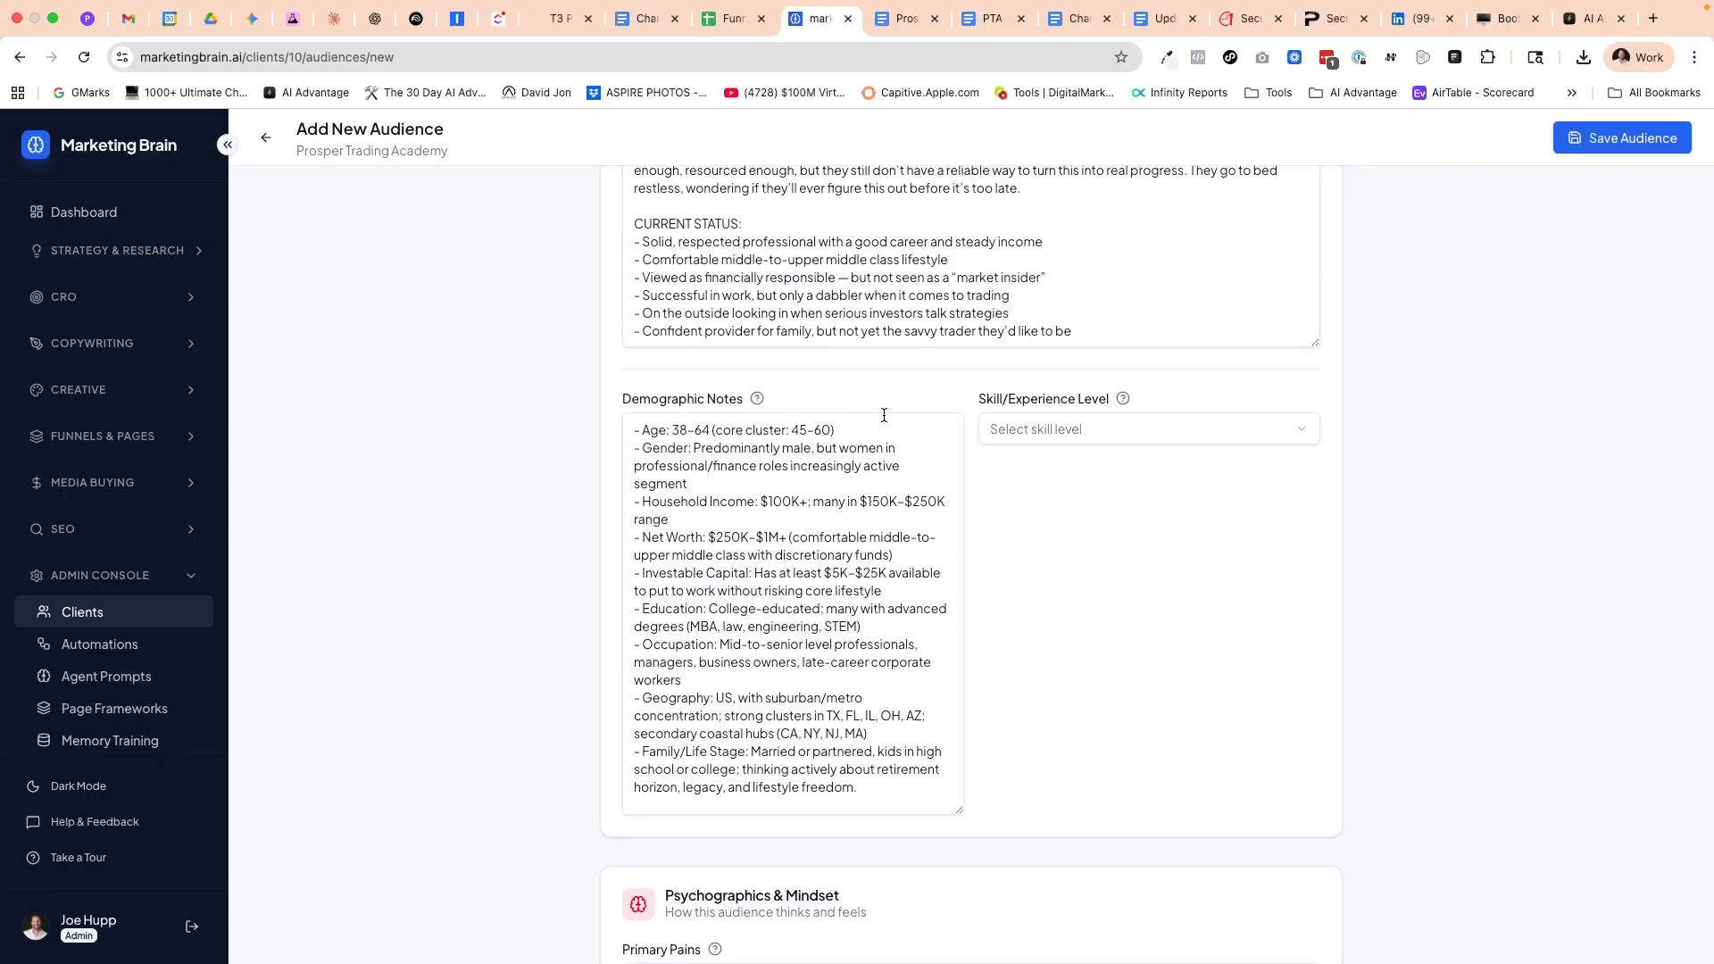
left_click(1068, 429)
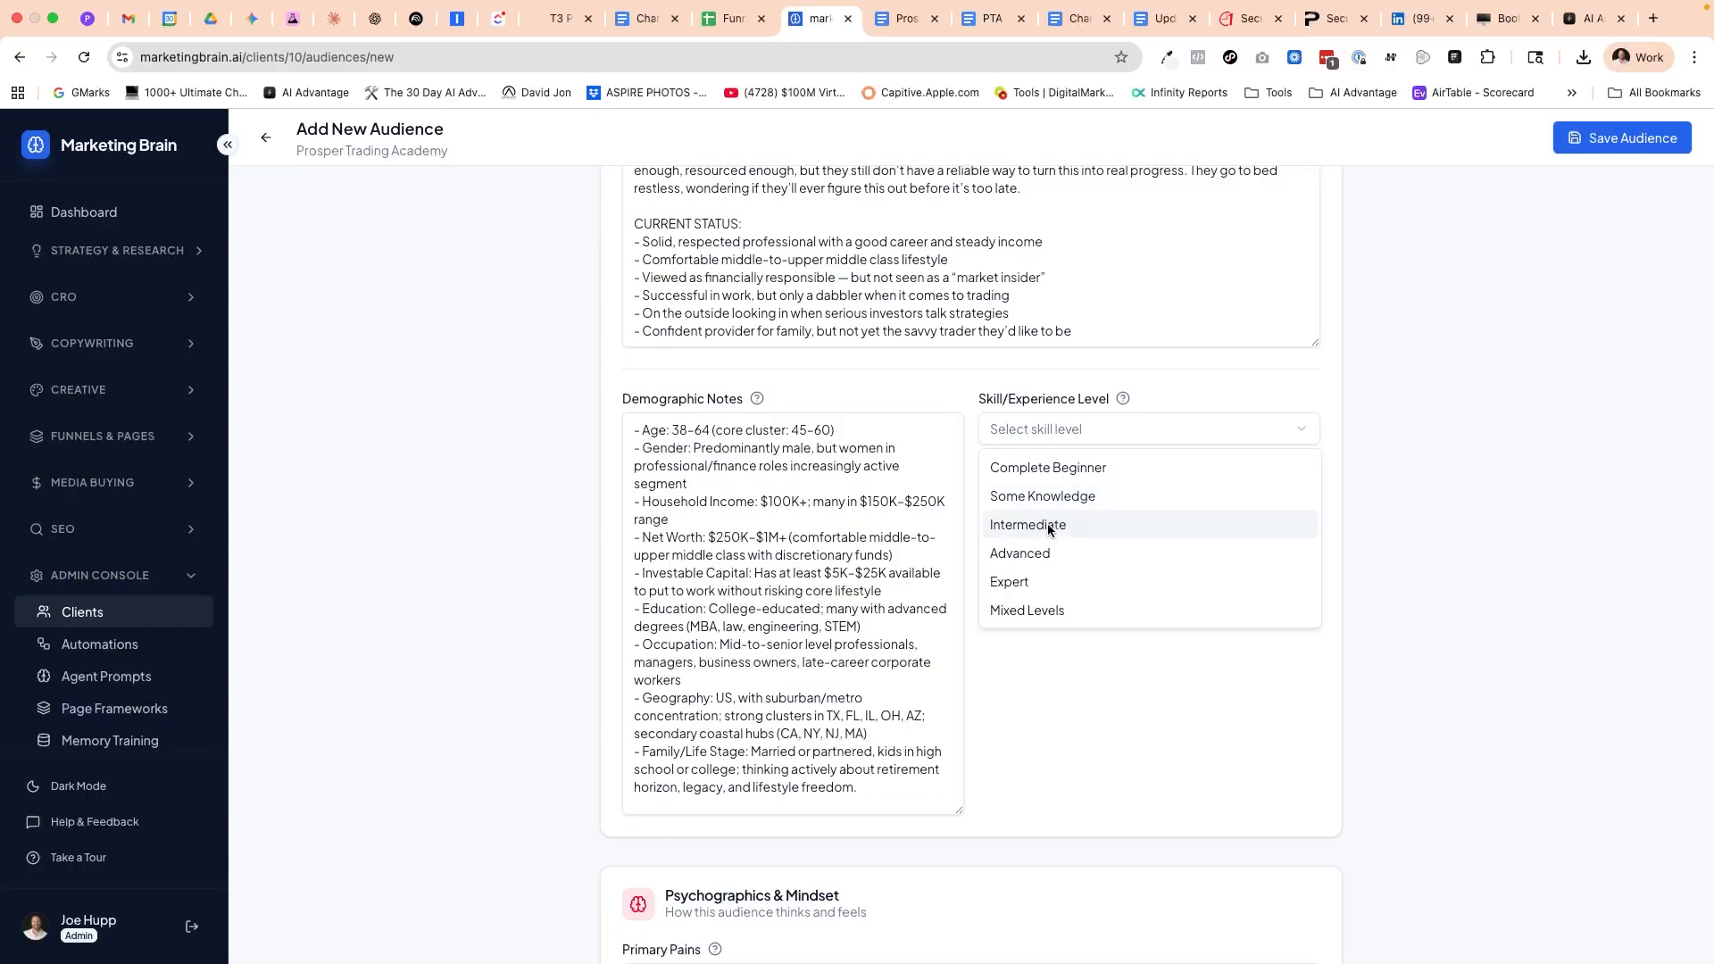
left_click(1050, 497)
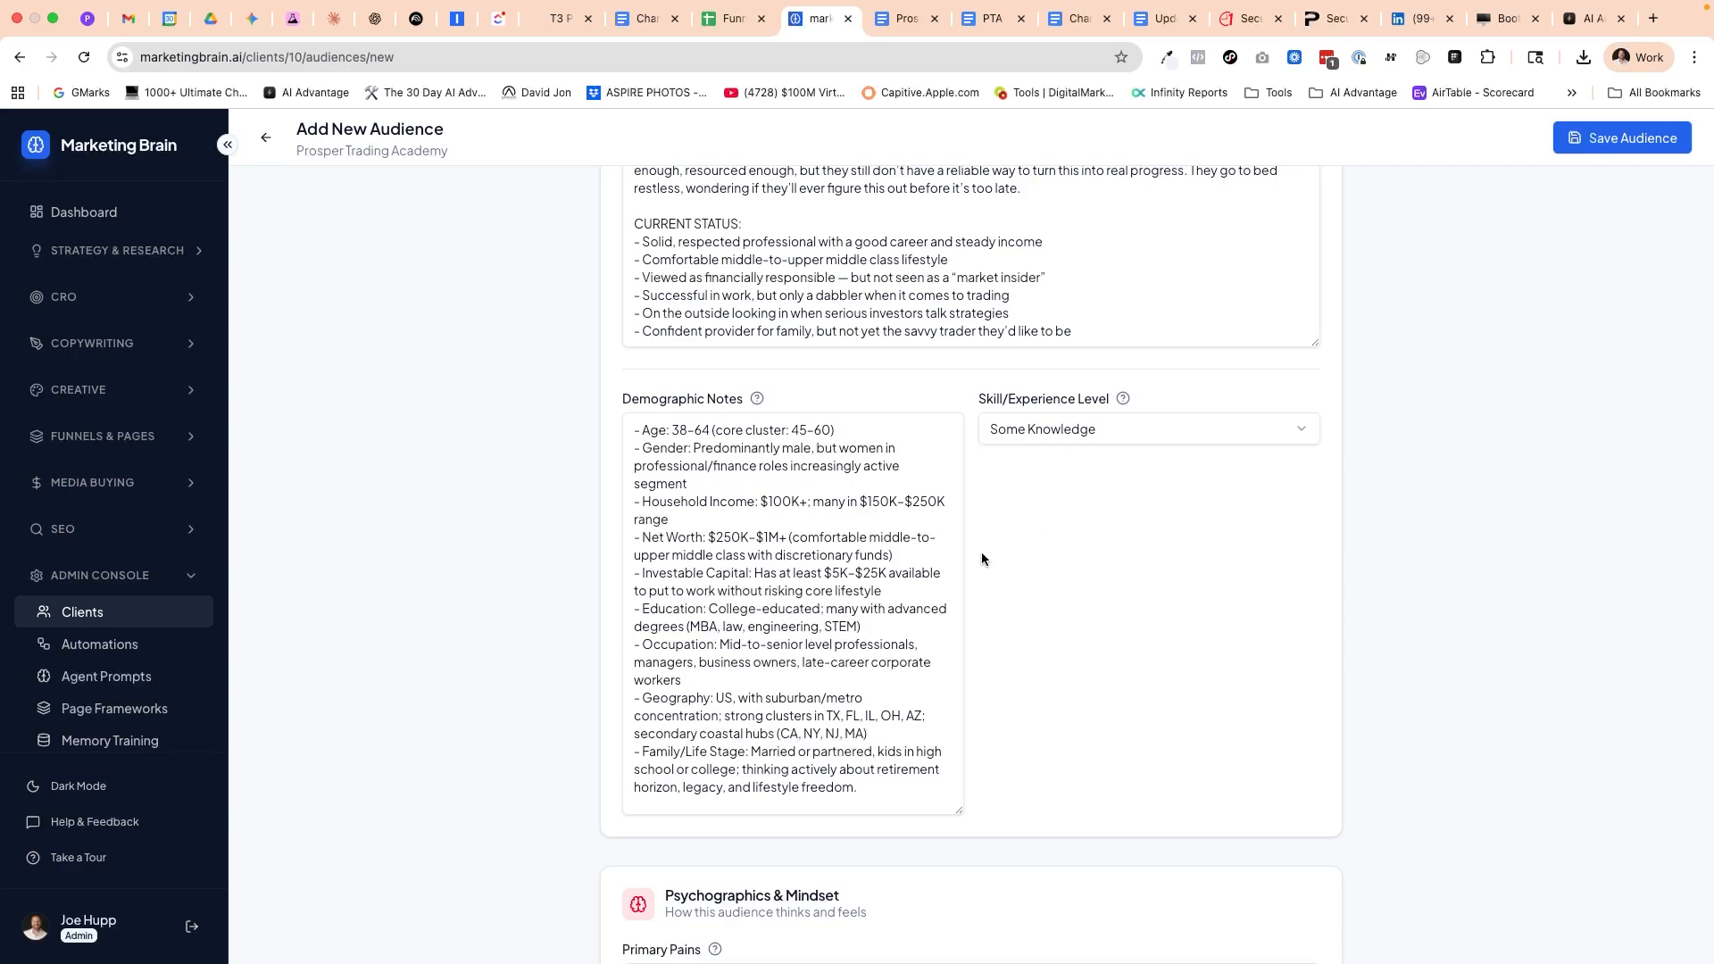
Step: Paste the copied list of frustrations and fears into Primary Pains
scroll(981, 553, "down", 6)
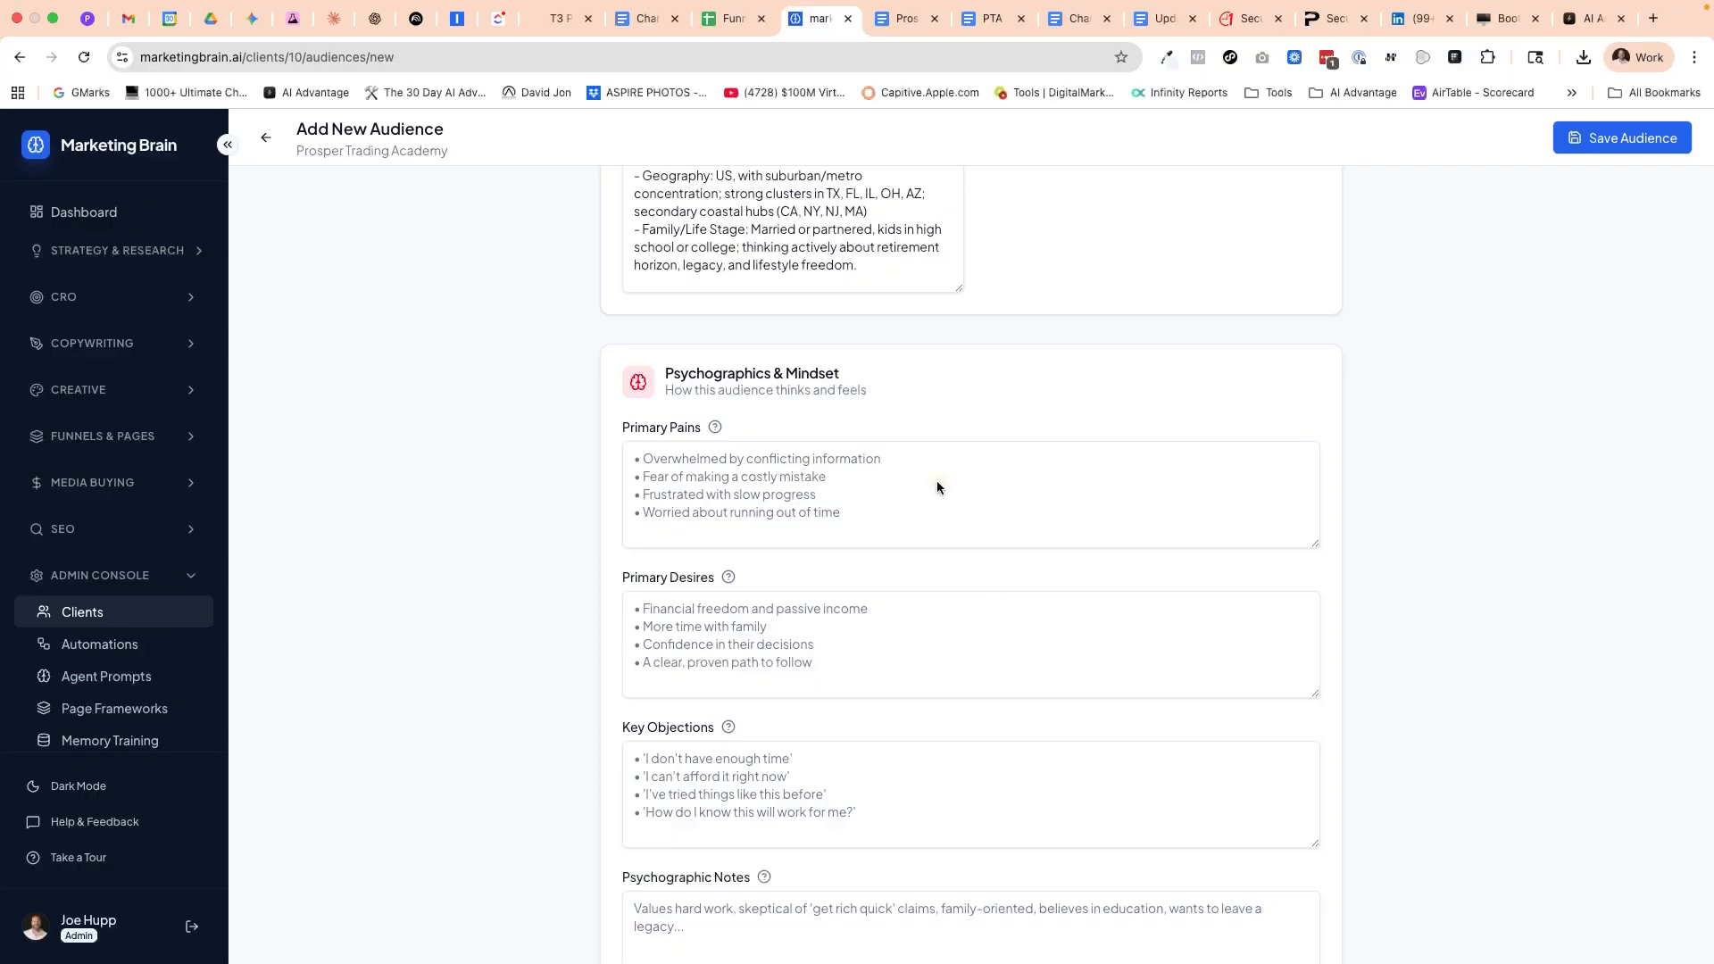
left_click(777, 488)
key("super+v")
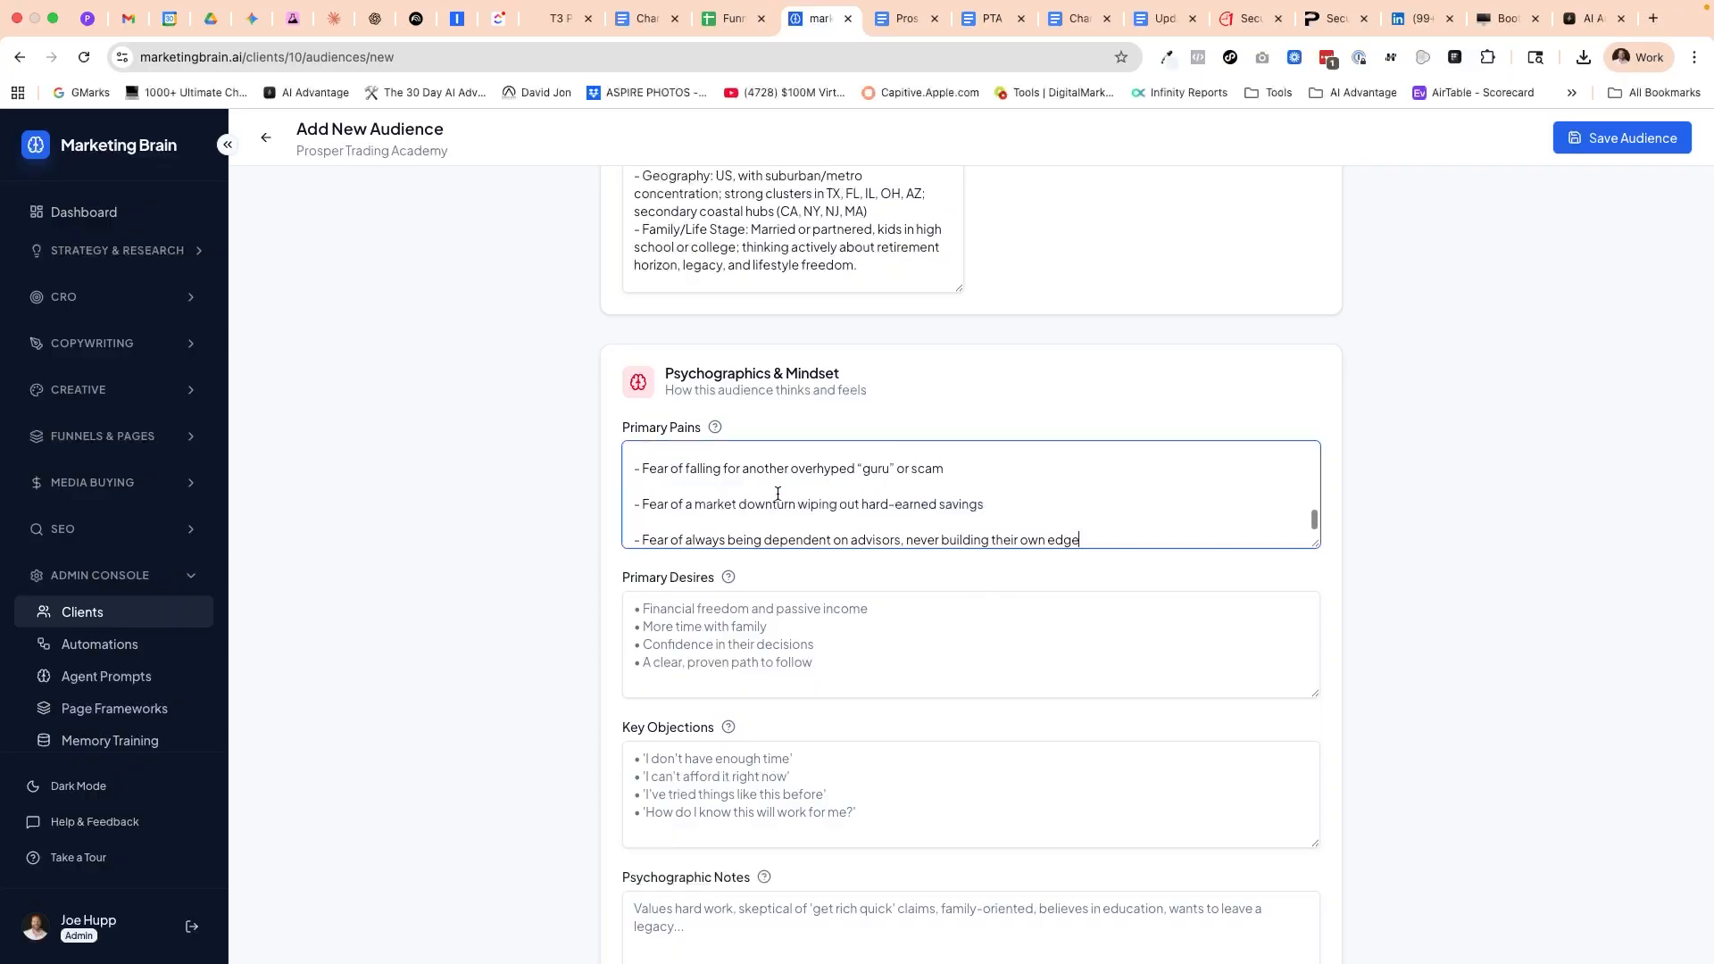
Step: Remove the blank lines between the bullets under Fears in Primary Pains
left_click(666, 523)
key("BackSpace")
left_click(640, 500)
key("BackSpace")
left_click(643, 480)
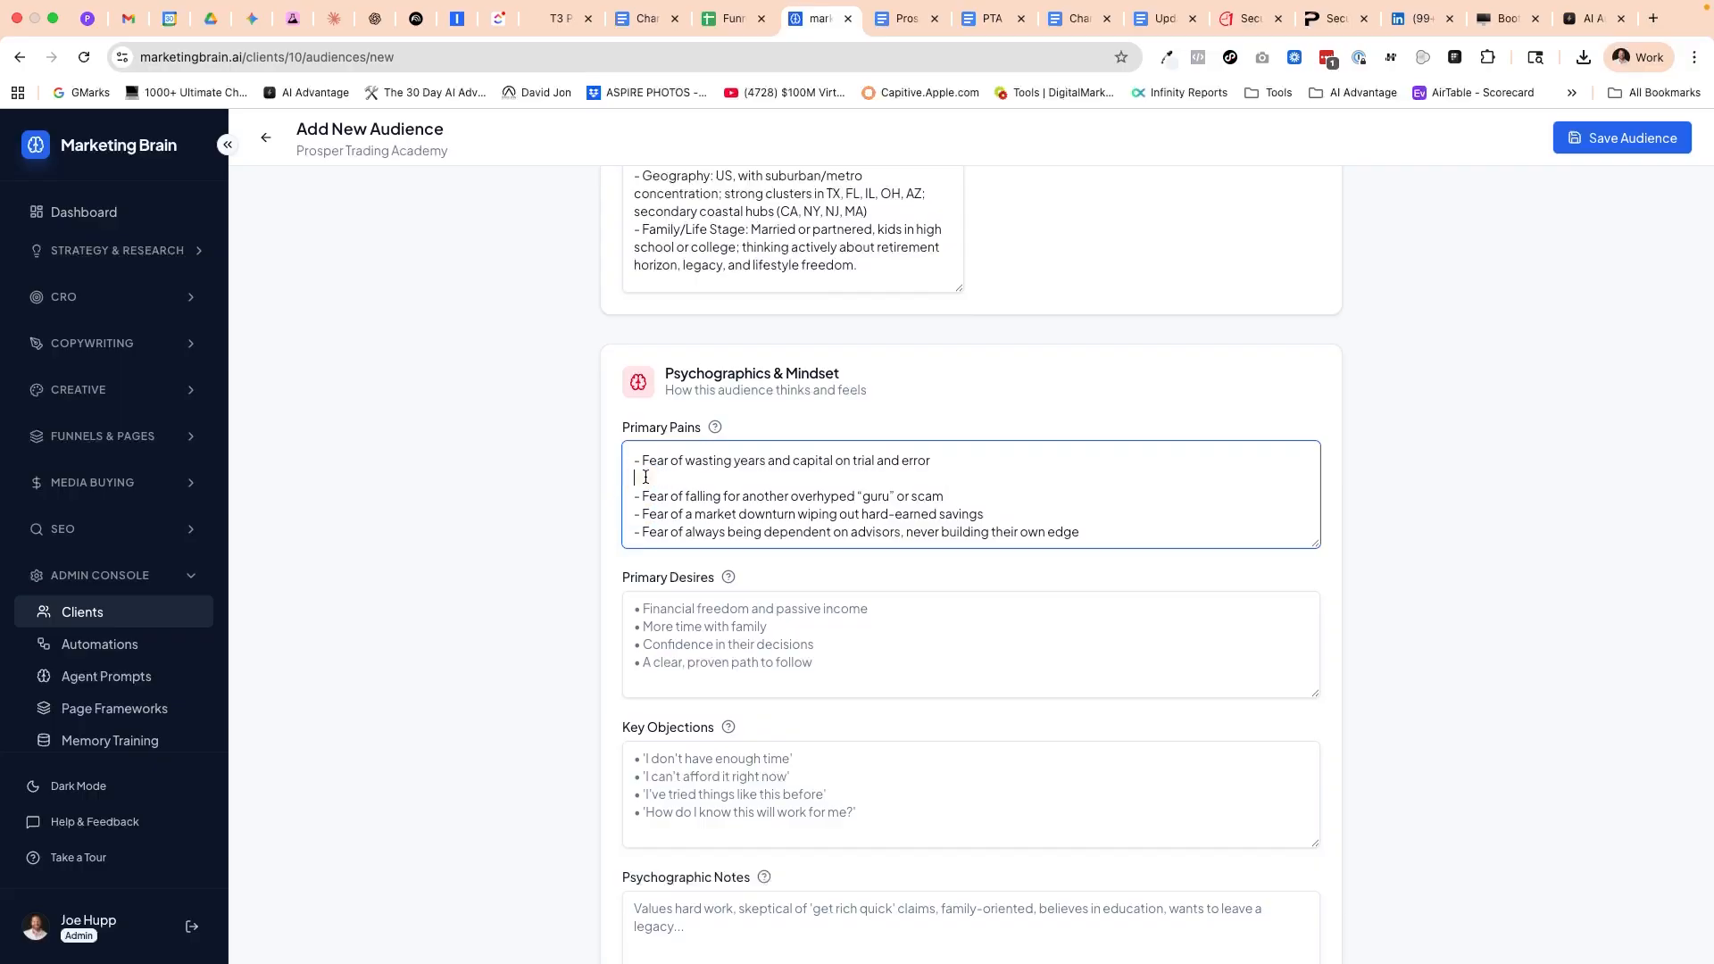
key("BackSpace")
scroll(645, 498, "up", 2)
scroll(647, 509, "down", 1)
left_click(640, 525)
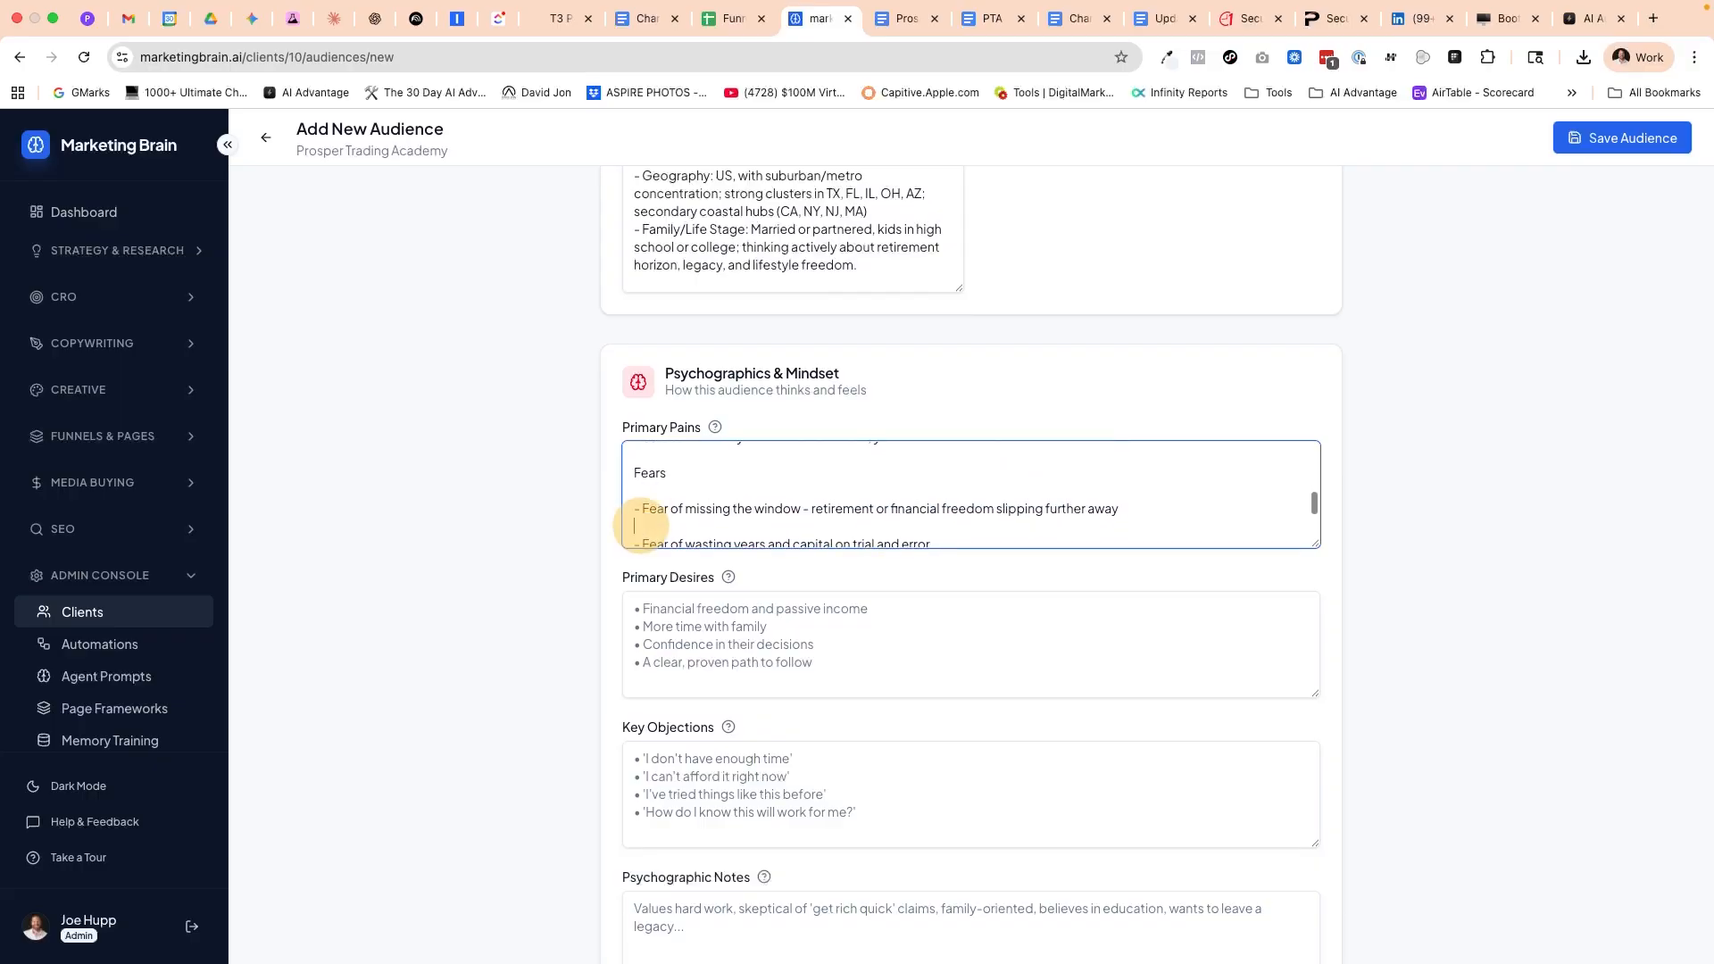
key("BackSpace")
Step: Remove the blank lines between the frustration bullets above the Fears heading in Primary Pains
scroll(648, 518, "up", 2)
left_click(647, 510)
key("BackSpace")
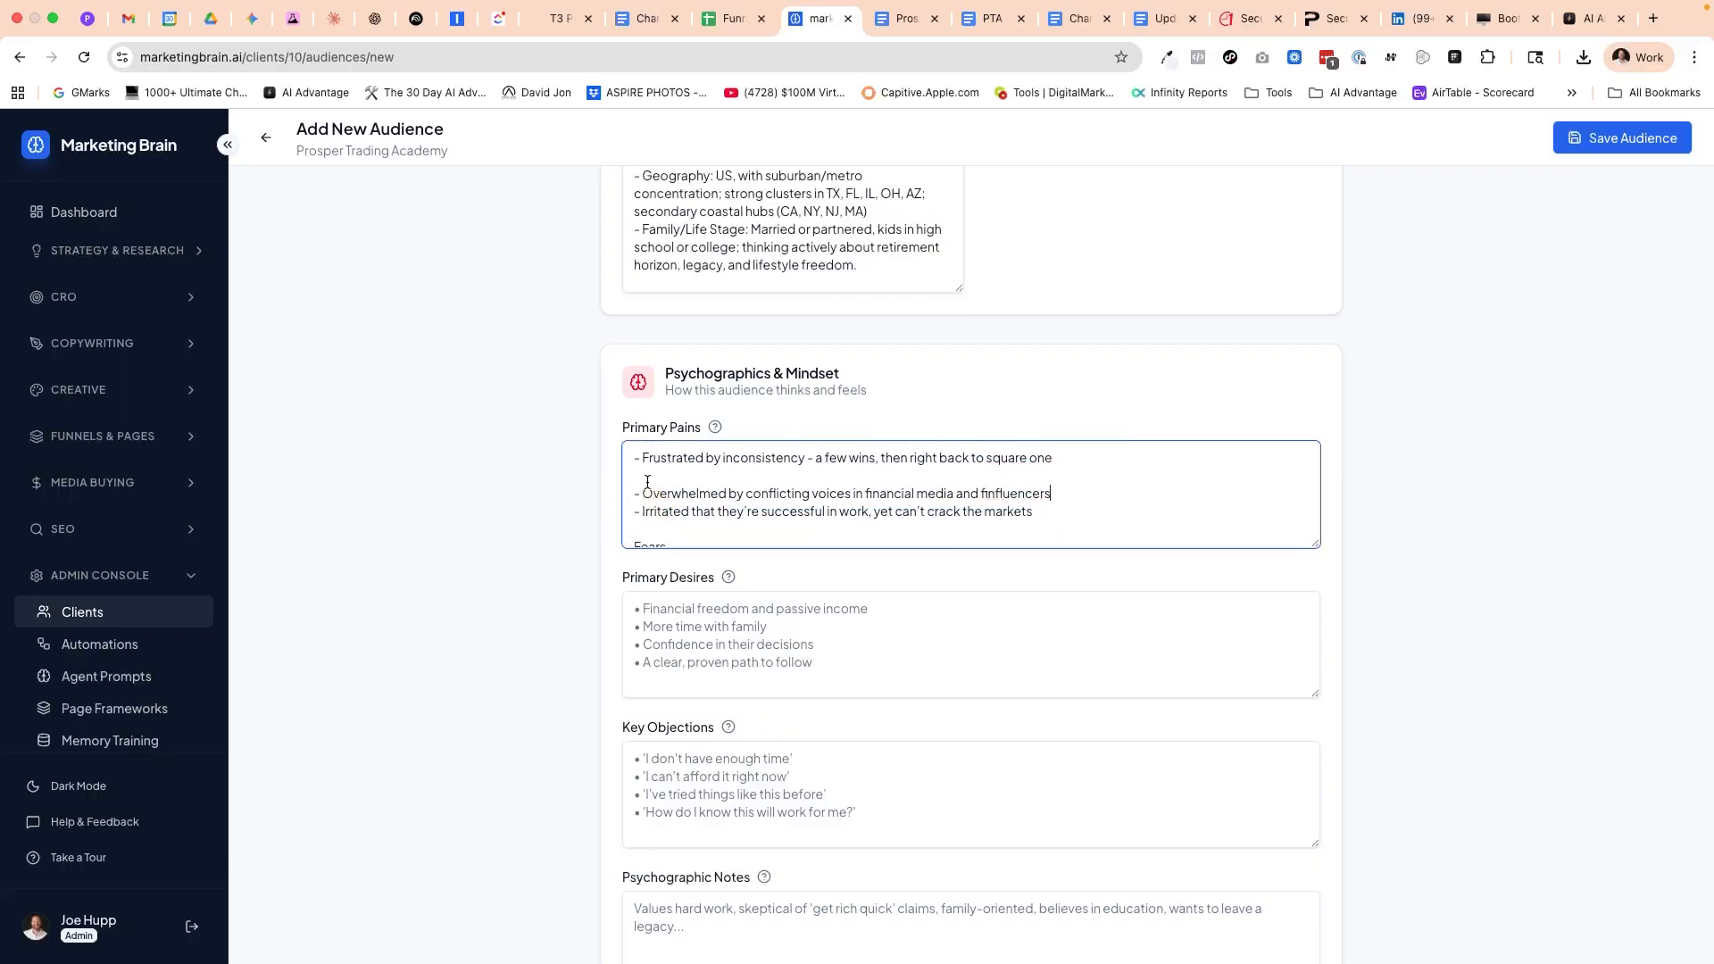
left_click(648, 475)
key("BackSpace")
scroll(650, 500, "up", 2)
left_click(650, 503)
key("BackSpace")
left_click(643, 472)
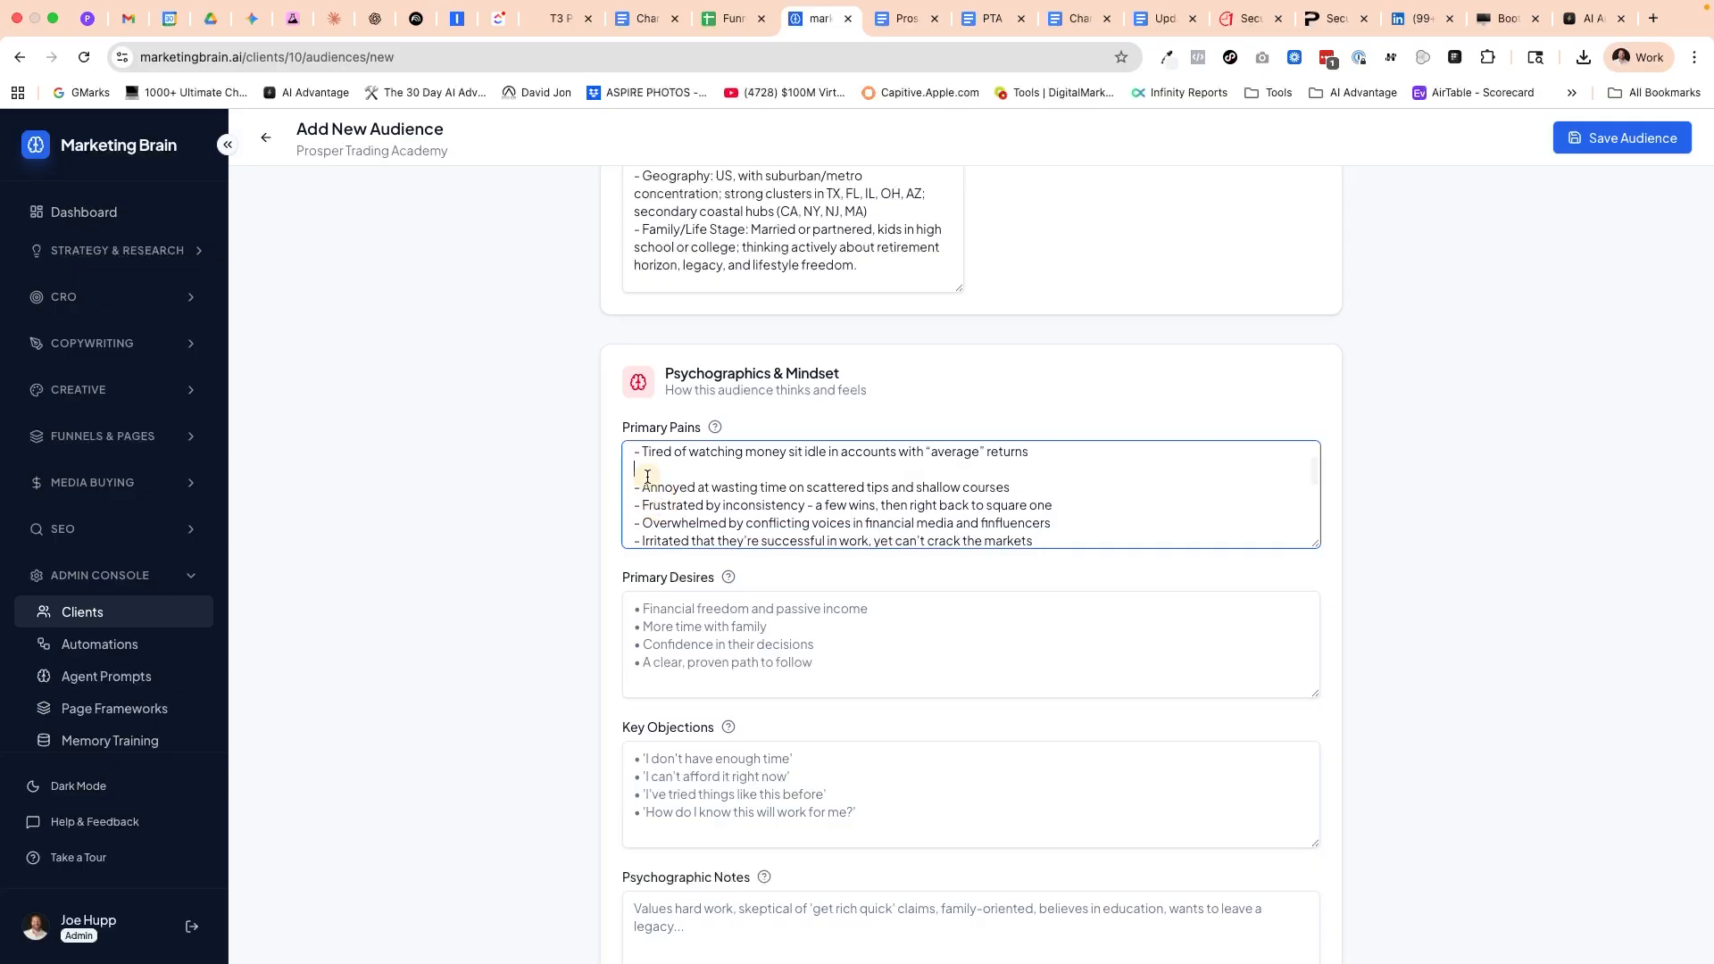
key("BackSpace")
scroll(641, 478, "up", 1)
left_click(641, 479)
key("BackSpace")
scroll(661, 491, "down", 5)
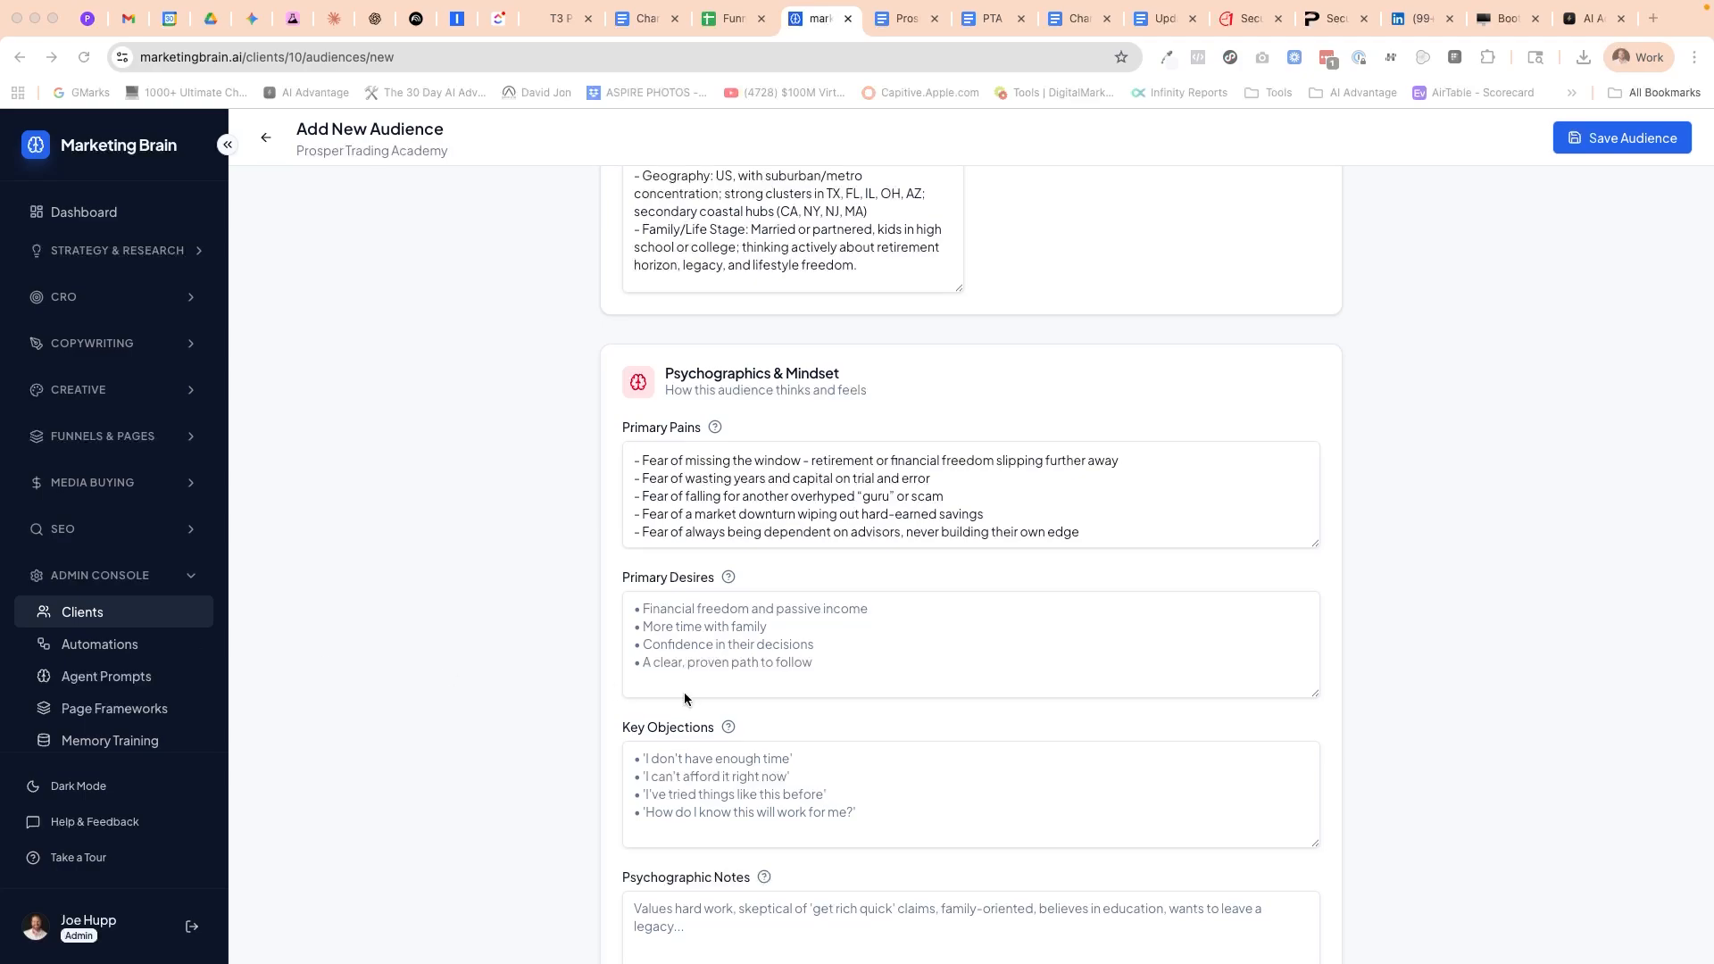
Step: Paste the copied desires into Primary Desires and remove the blank lines between the bullets from protecting savings to building a legacy
left_click(719, 630)
key("super+v")
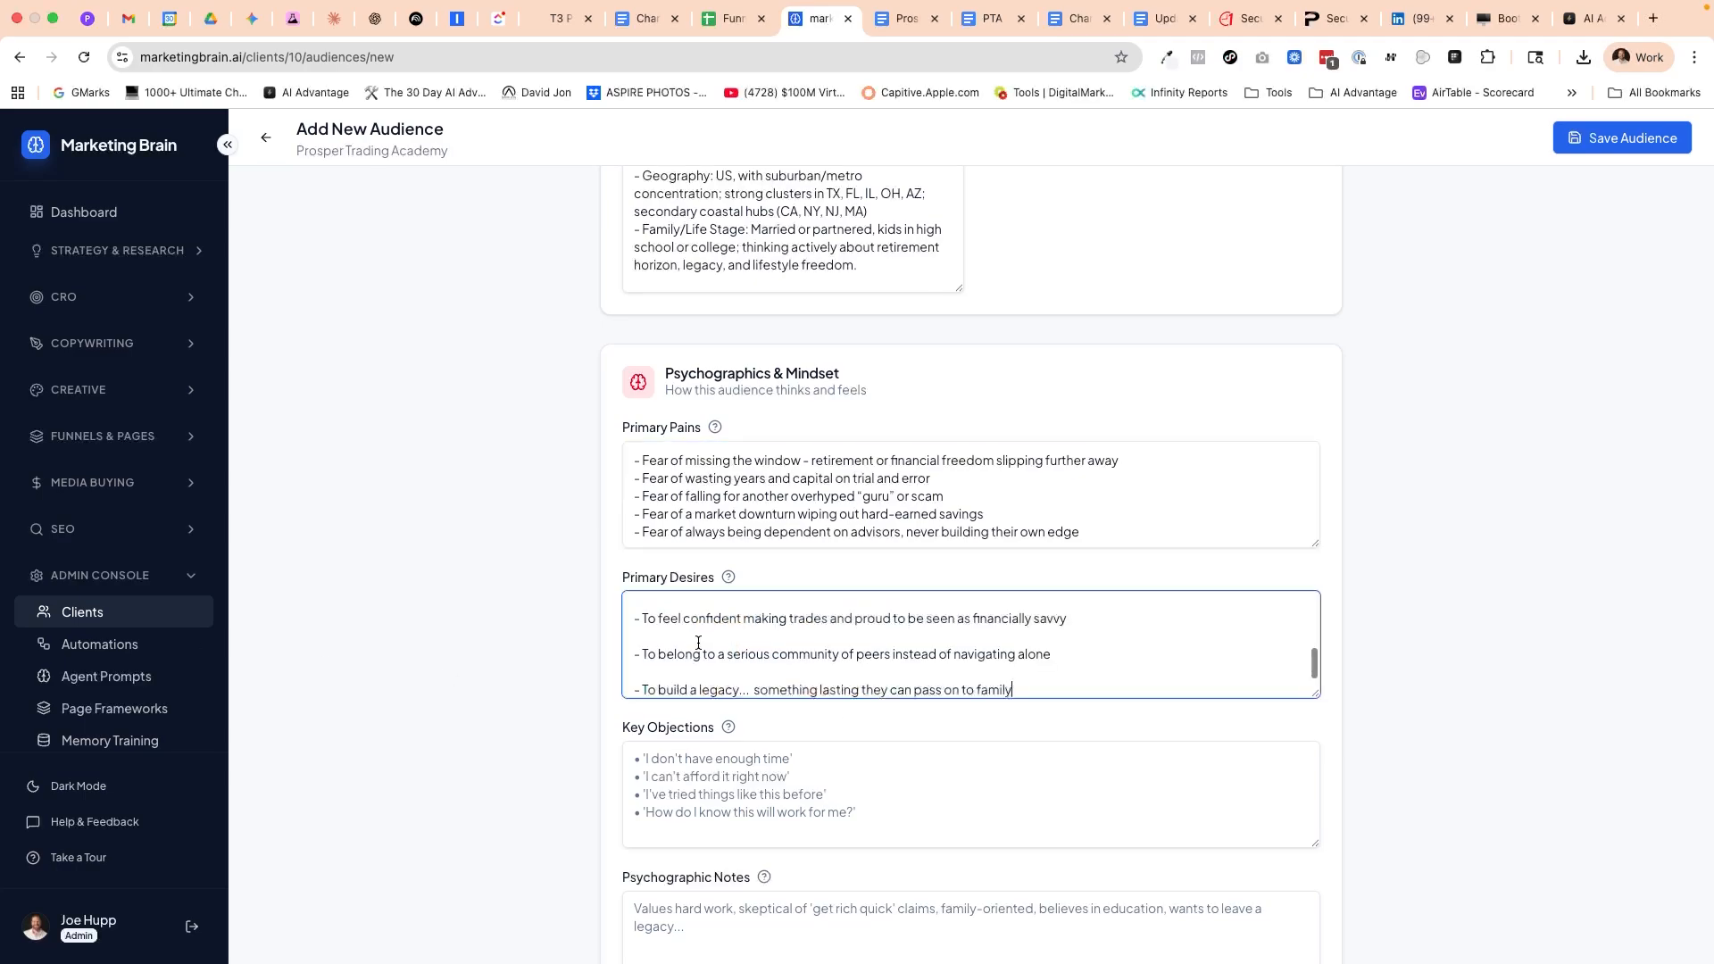
left_click(643, 637)
key("Delete")
key("Down")
key("Delete")
left_click(640, 626)
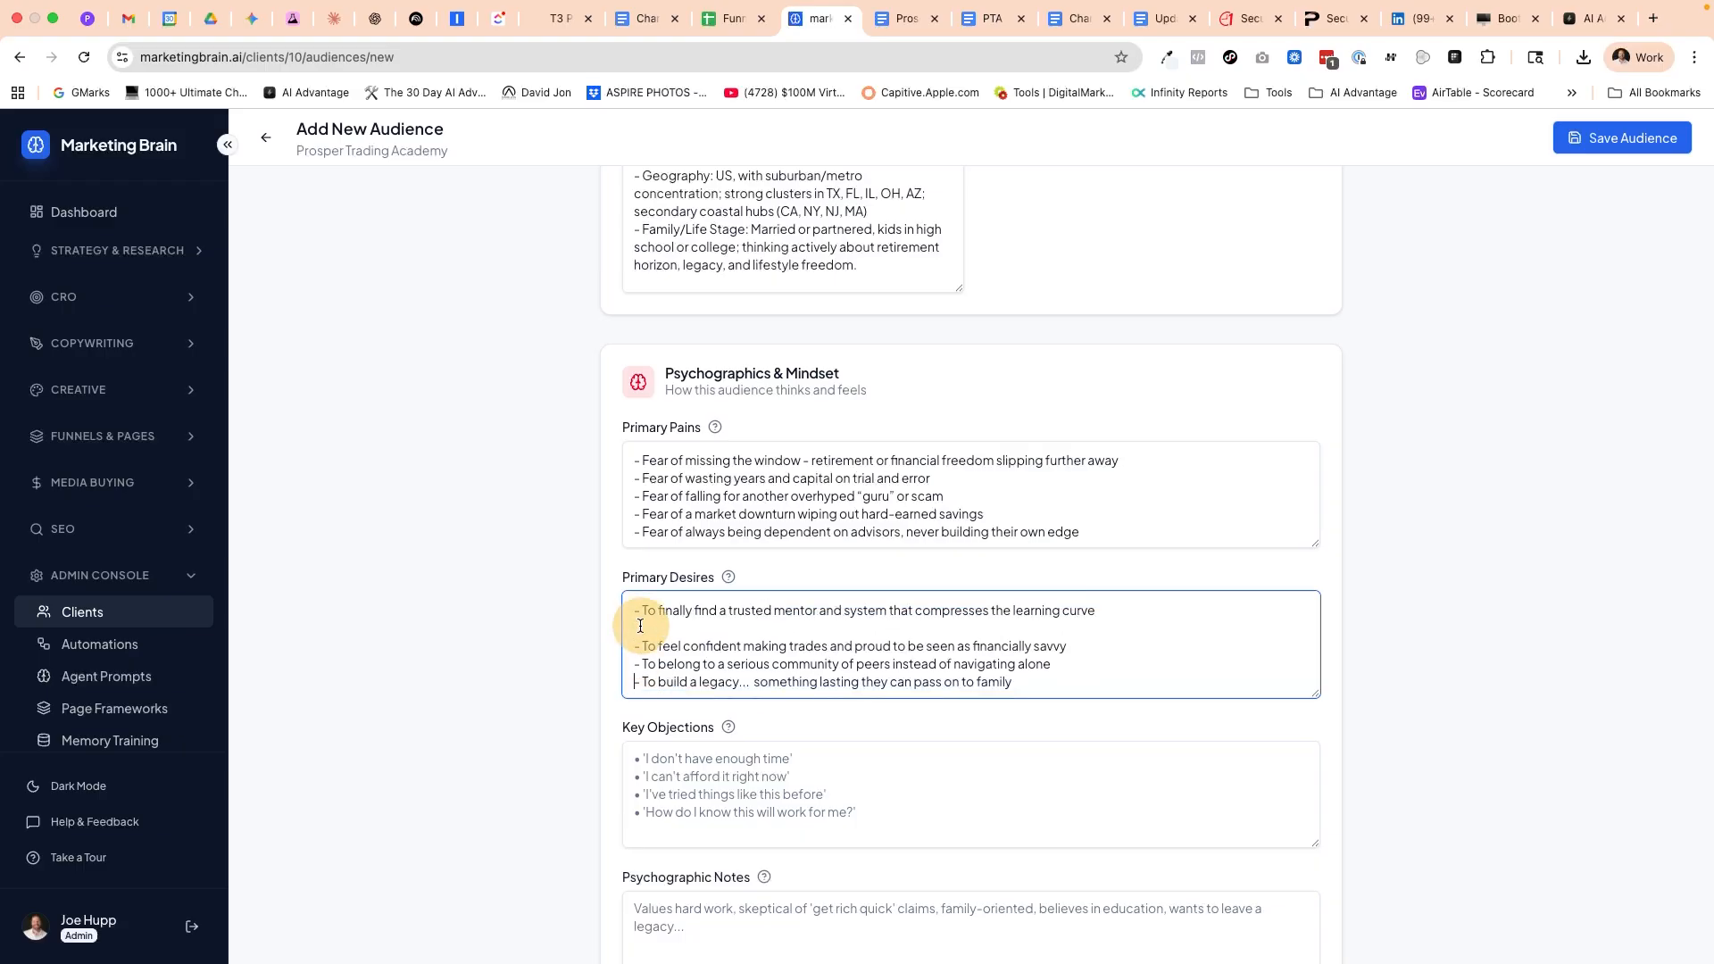
left_click(640, 626)
key("BackSpace")
left_click(643, 612)
key("BackSpace")
Step: Remove the remaining blank lines between the upper Primary Desires bullets, from growing wealth to protecting savings
scroll(644, 616, "up", 1)
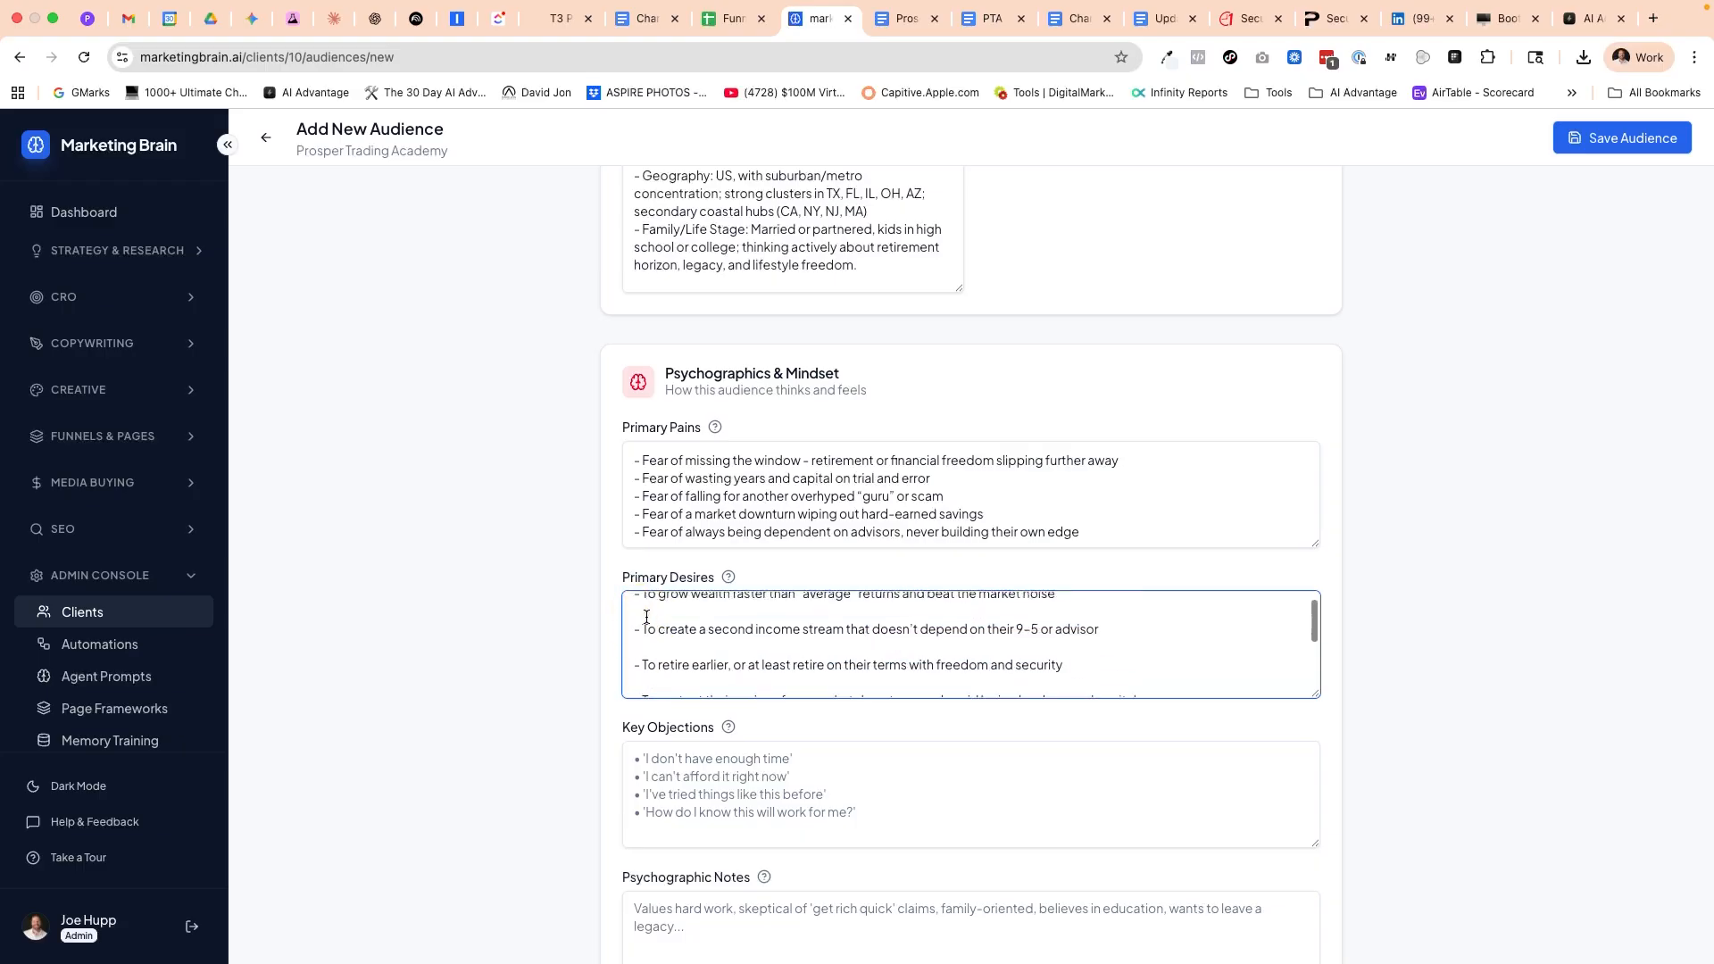
left_click(644, 644)
key("BackSpace")
left_click(639, 618)
key("BackSpace")
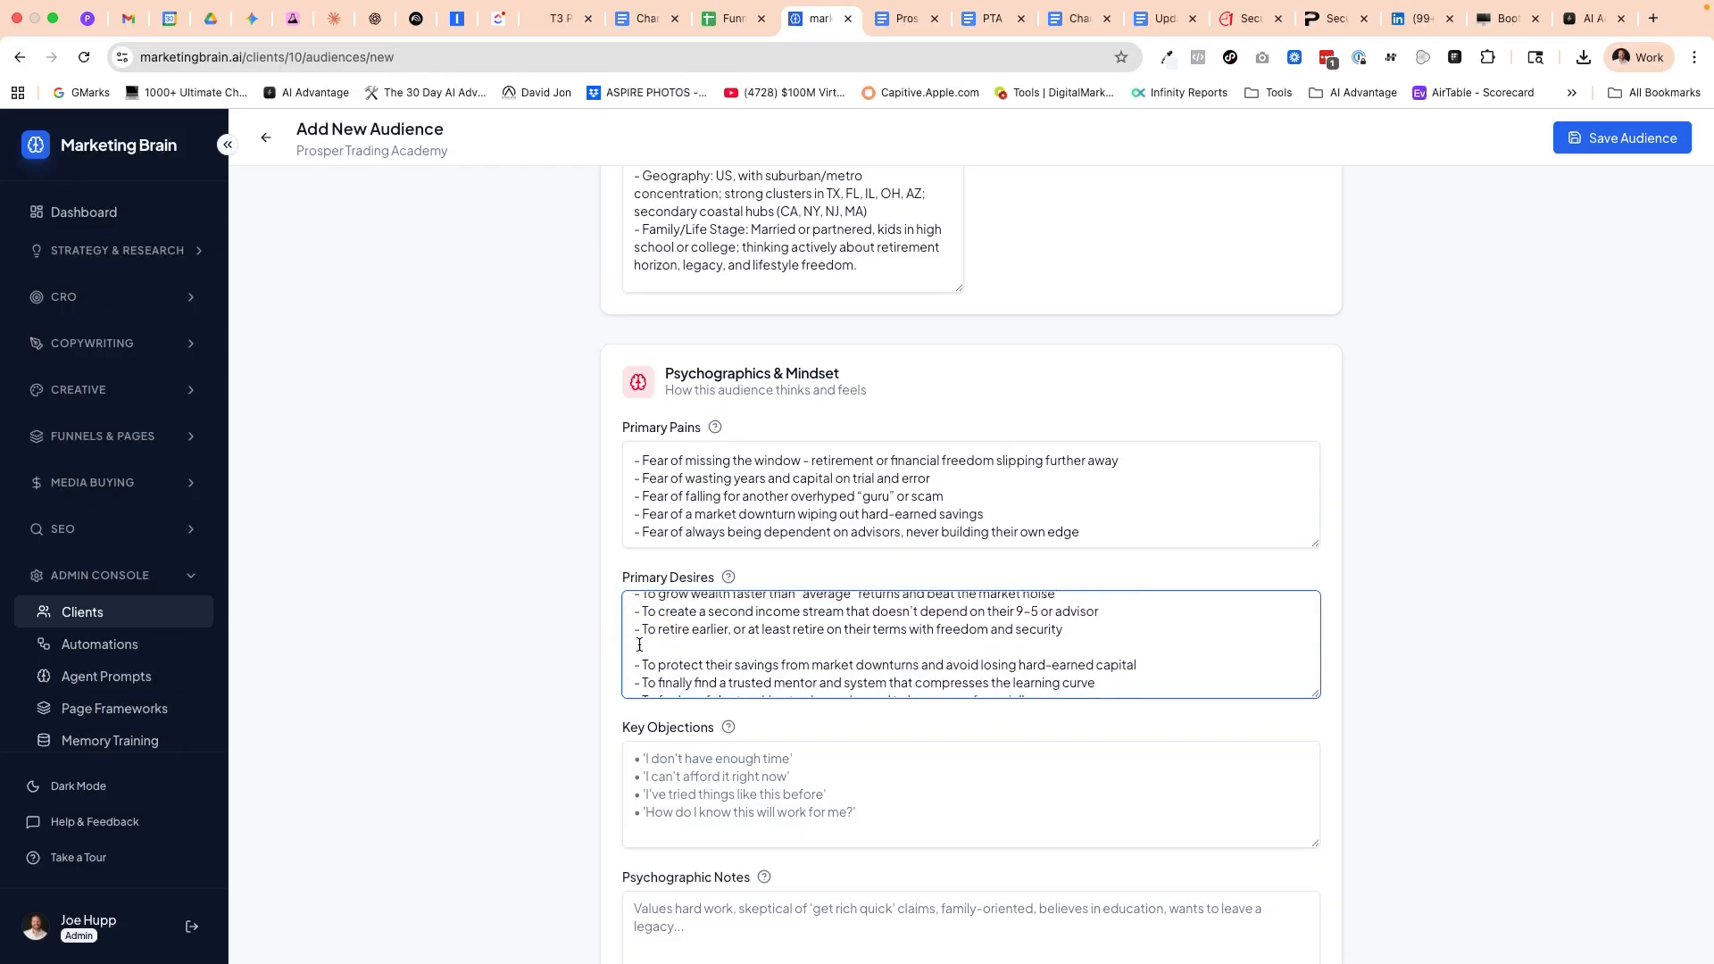
left_click(640, 645)
key("BackSpace")
scroll(679, 652, "down", 2)
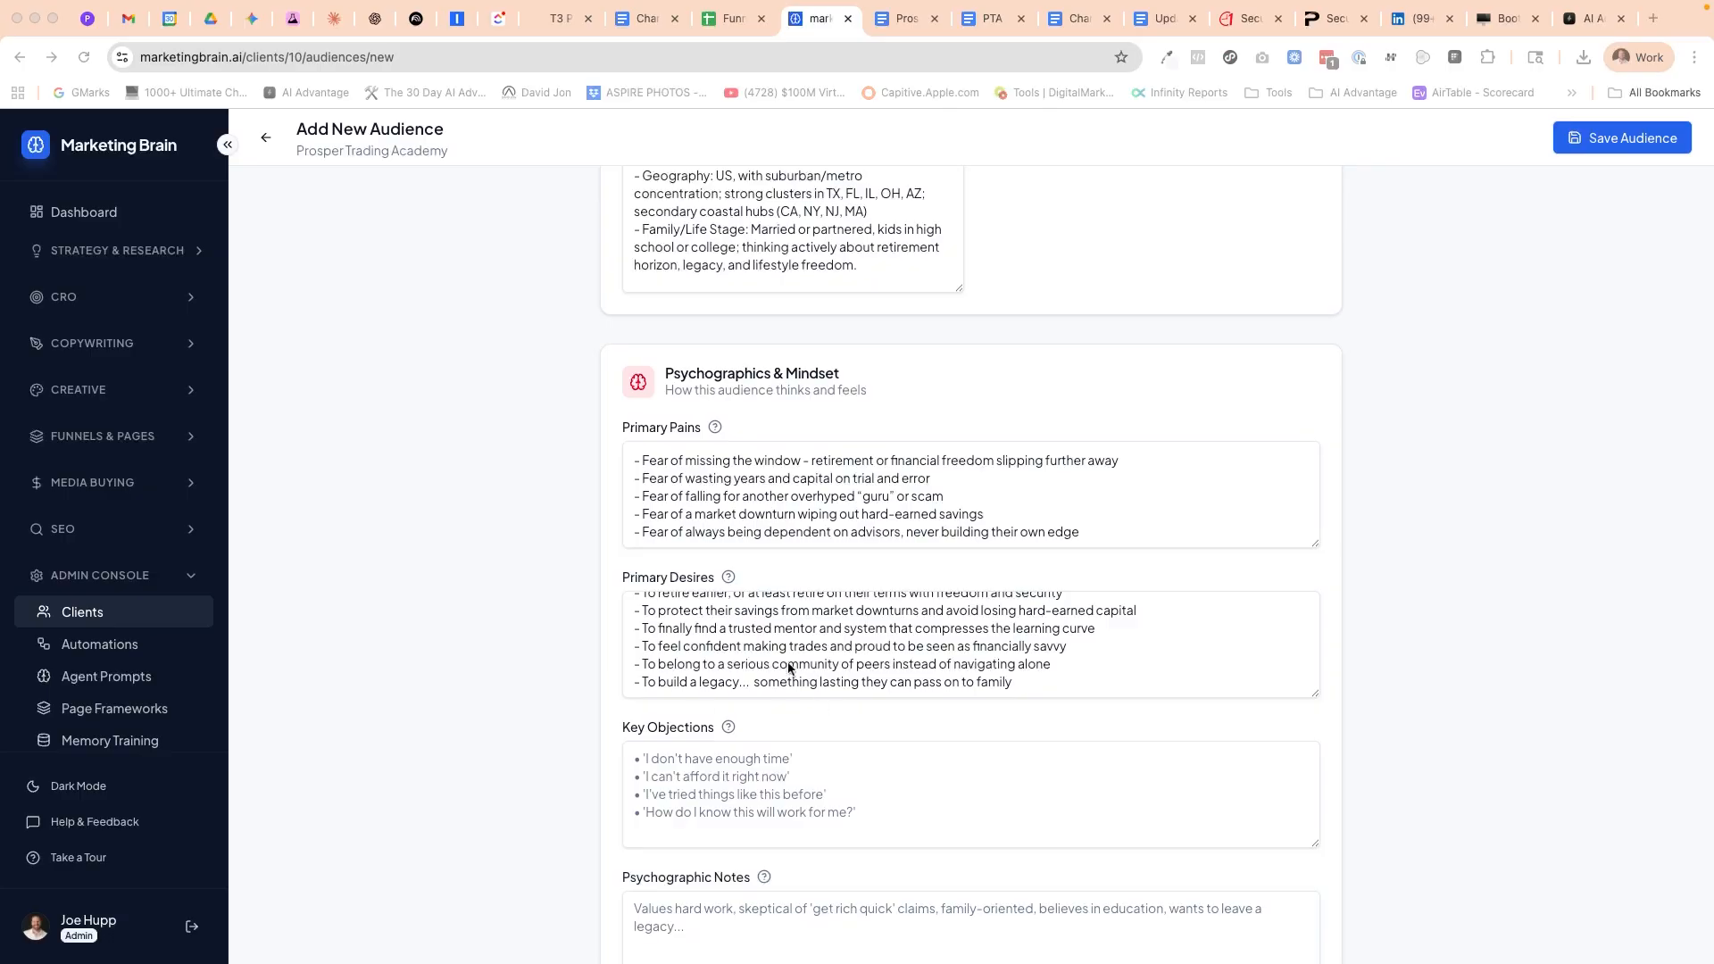
Step: Fill in Key Objections with the copied bullets, from already having retirement accounts and investments to past courses that didn't deliver
left_click(705, 766)
type("• I already have retirement accounts and investments, do I really need to put more money into trading? • I’ll want to talk it over with my spouse before committing, it’s an important decision. • I don’t have time to stare at charts all day, how would this fit into my schedule? • I need to think it through, is this worth my time compared to just letting my advisor handle it? • Why should I trust Prosper over all the other trading programs out there? • I’ve paid for courses and subscriptions before that didn’t deliver, how do I know this will be different?")
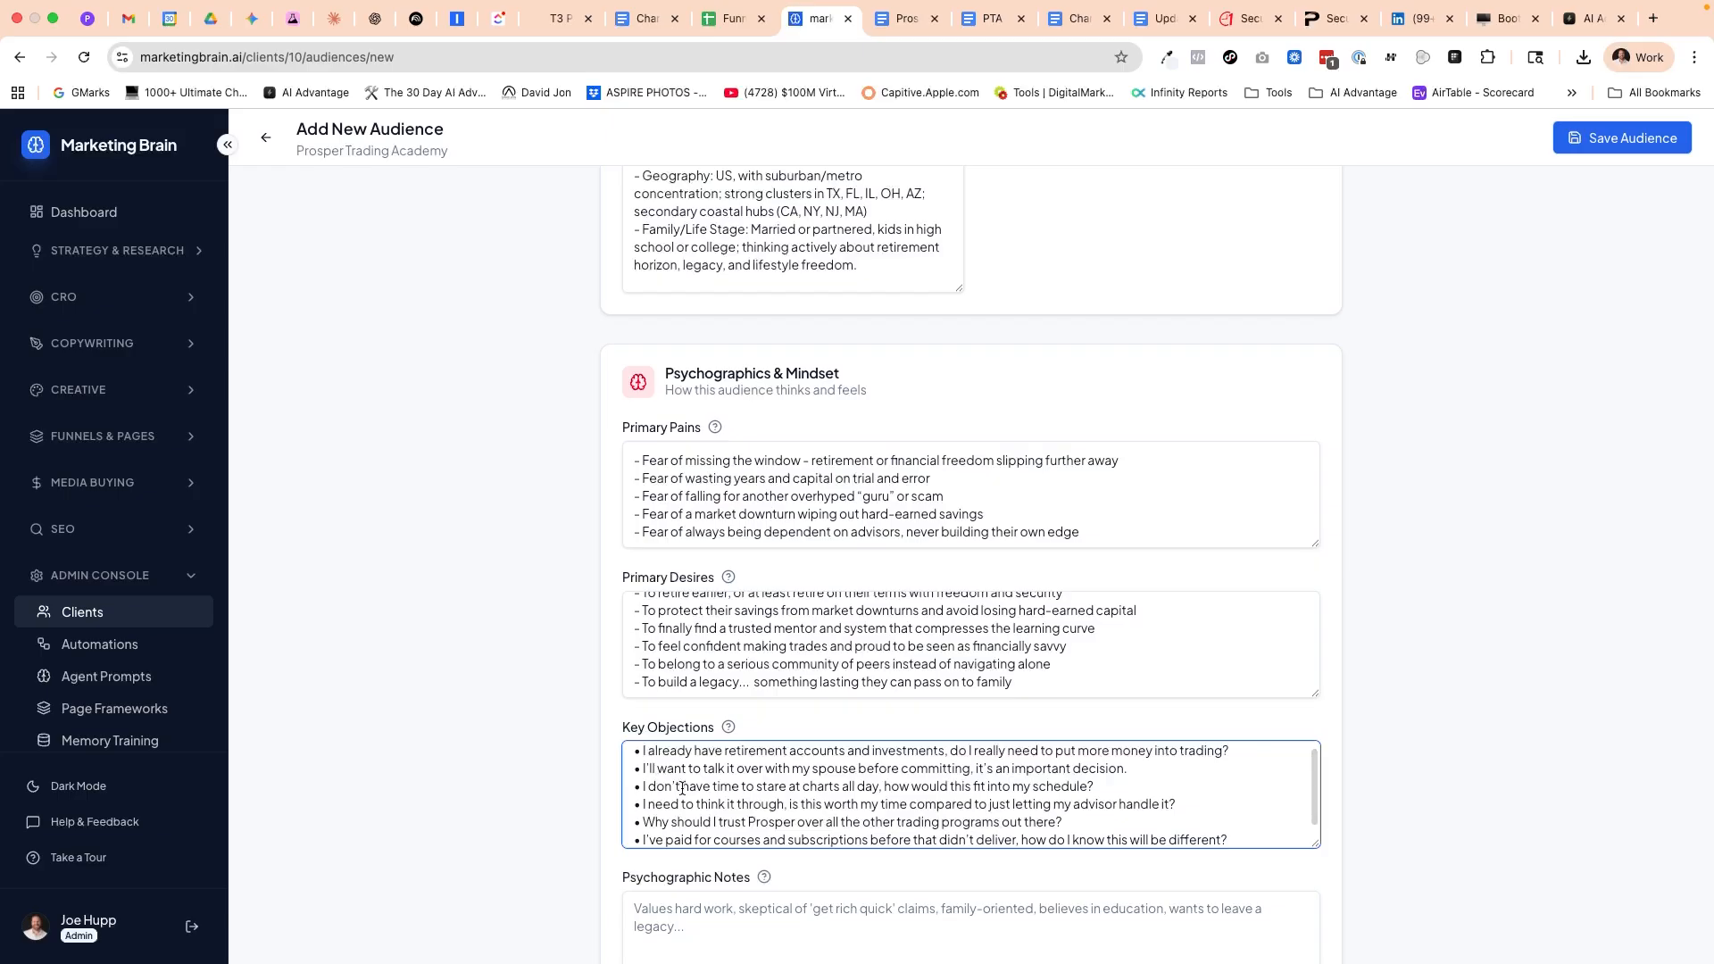
scroll(706, 767, "down", 5)
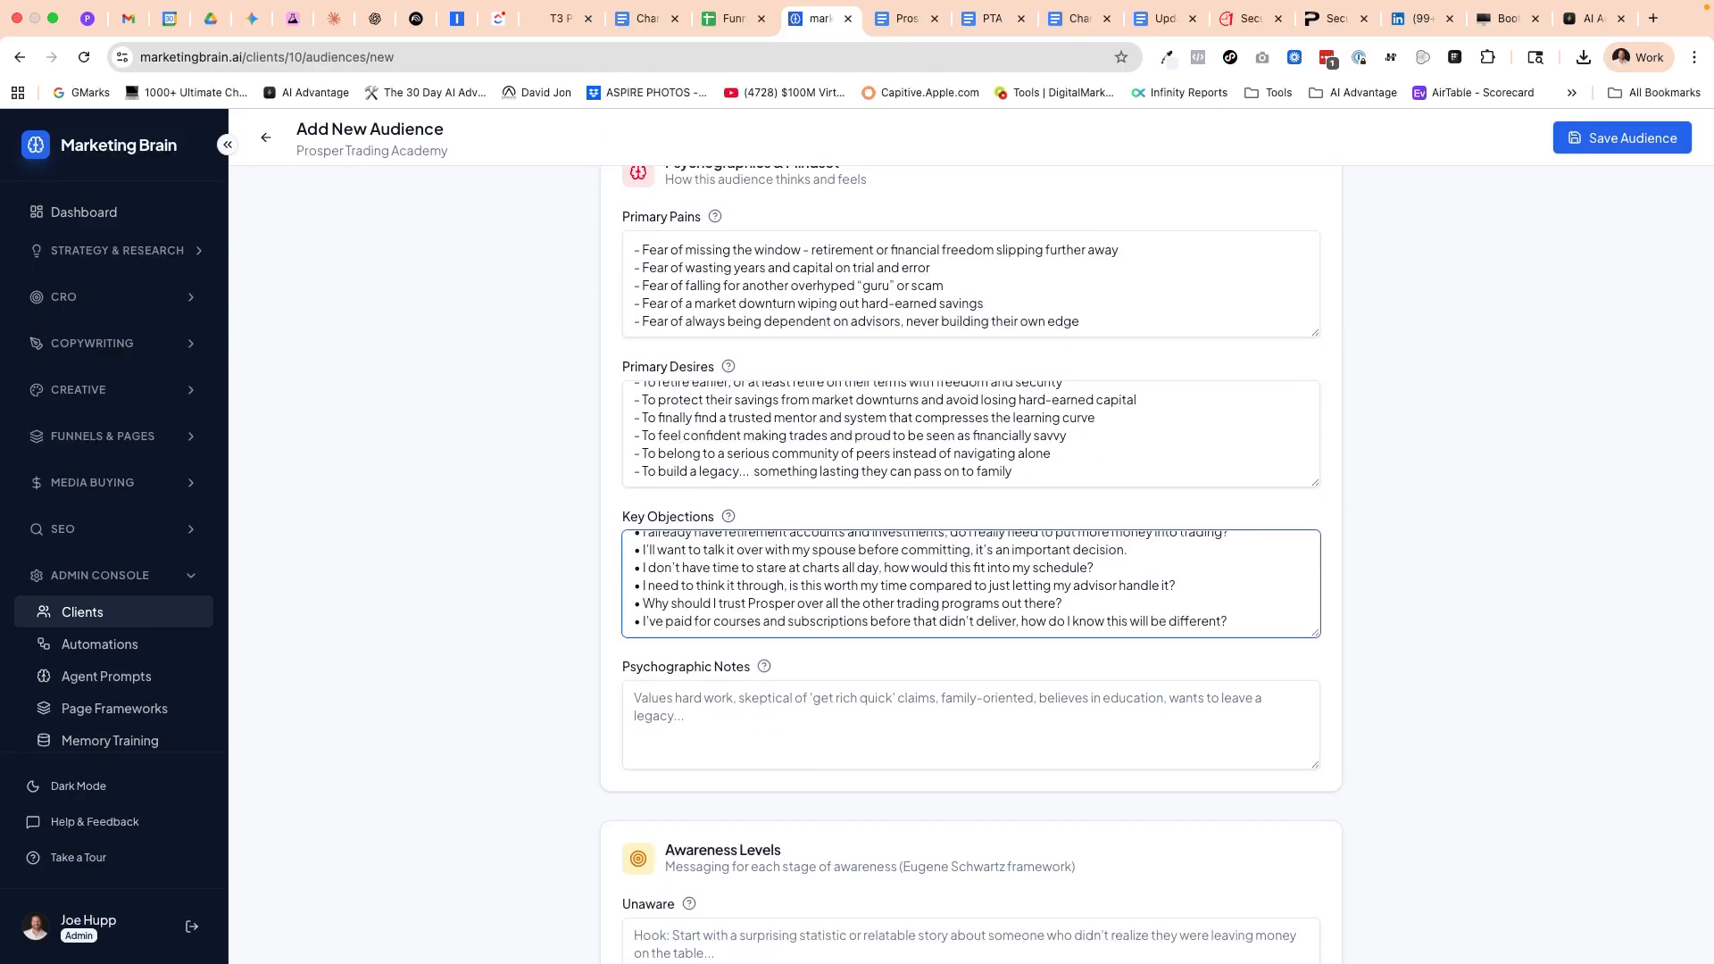
key("super+Tab")
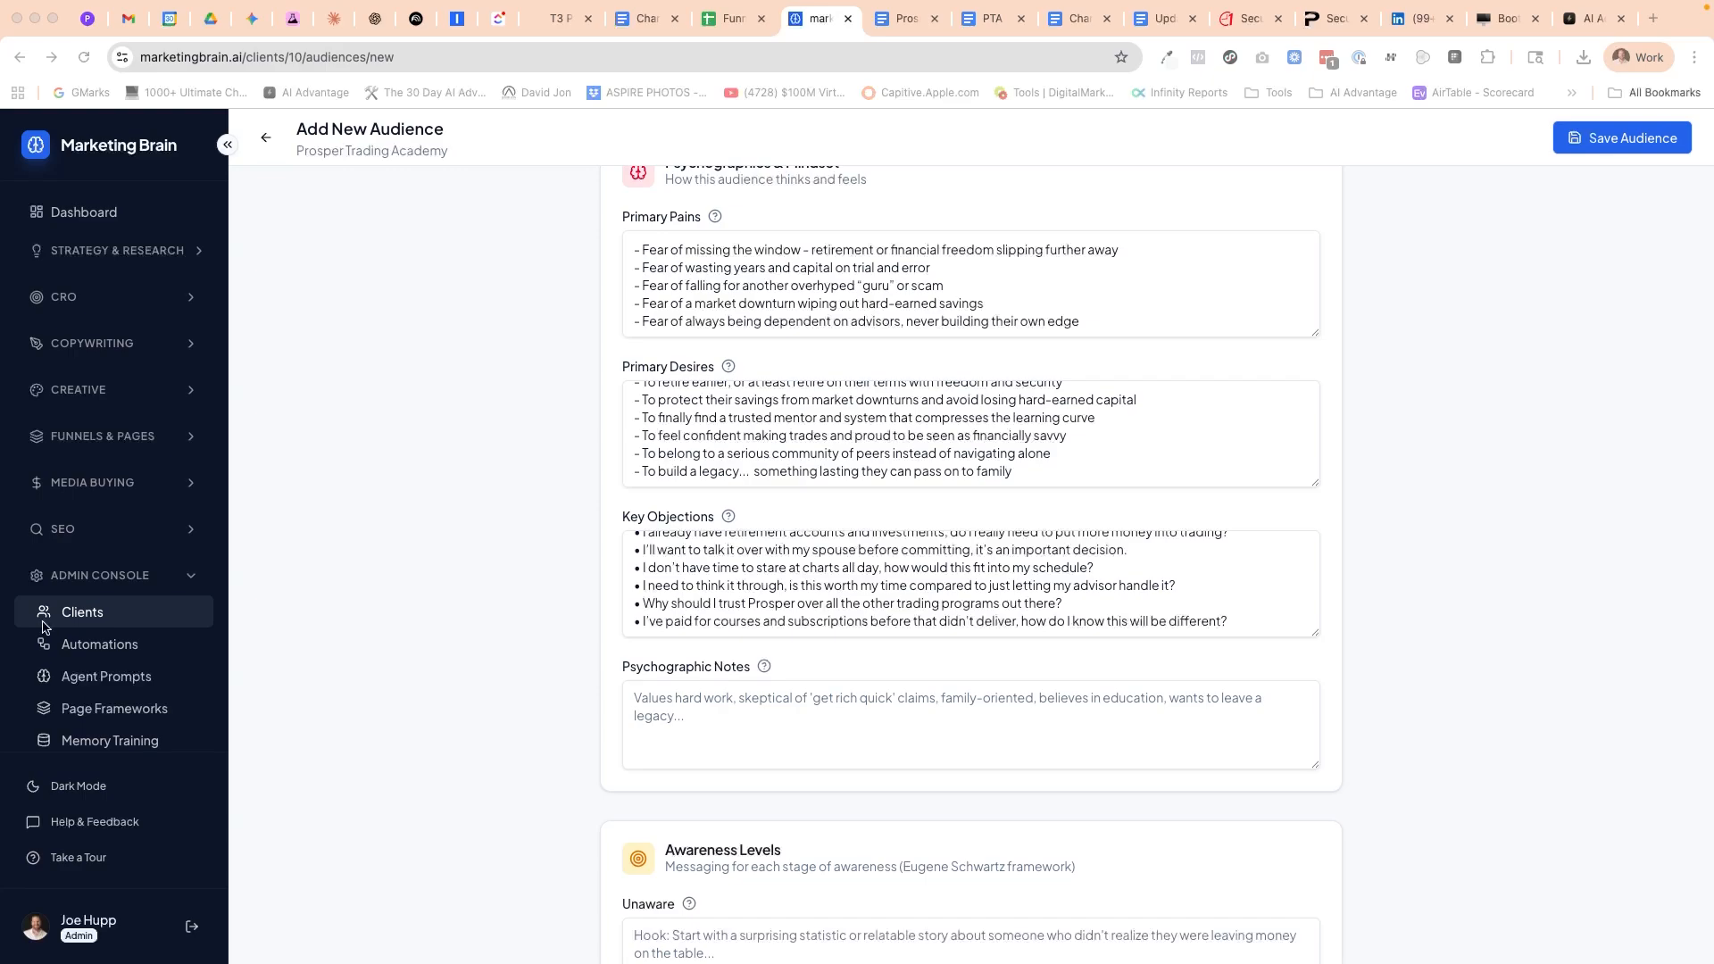
Step: Paste the copied notes into Psychographic Notes and remove the blank lines around the bullet about belonging to a trusted community of serious traders
left_click(726, 709)
key("super+v")
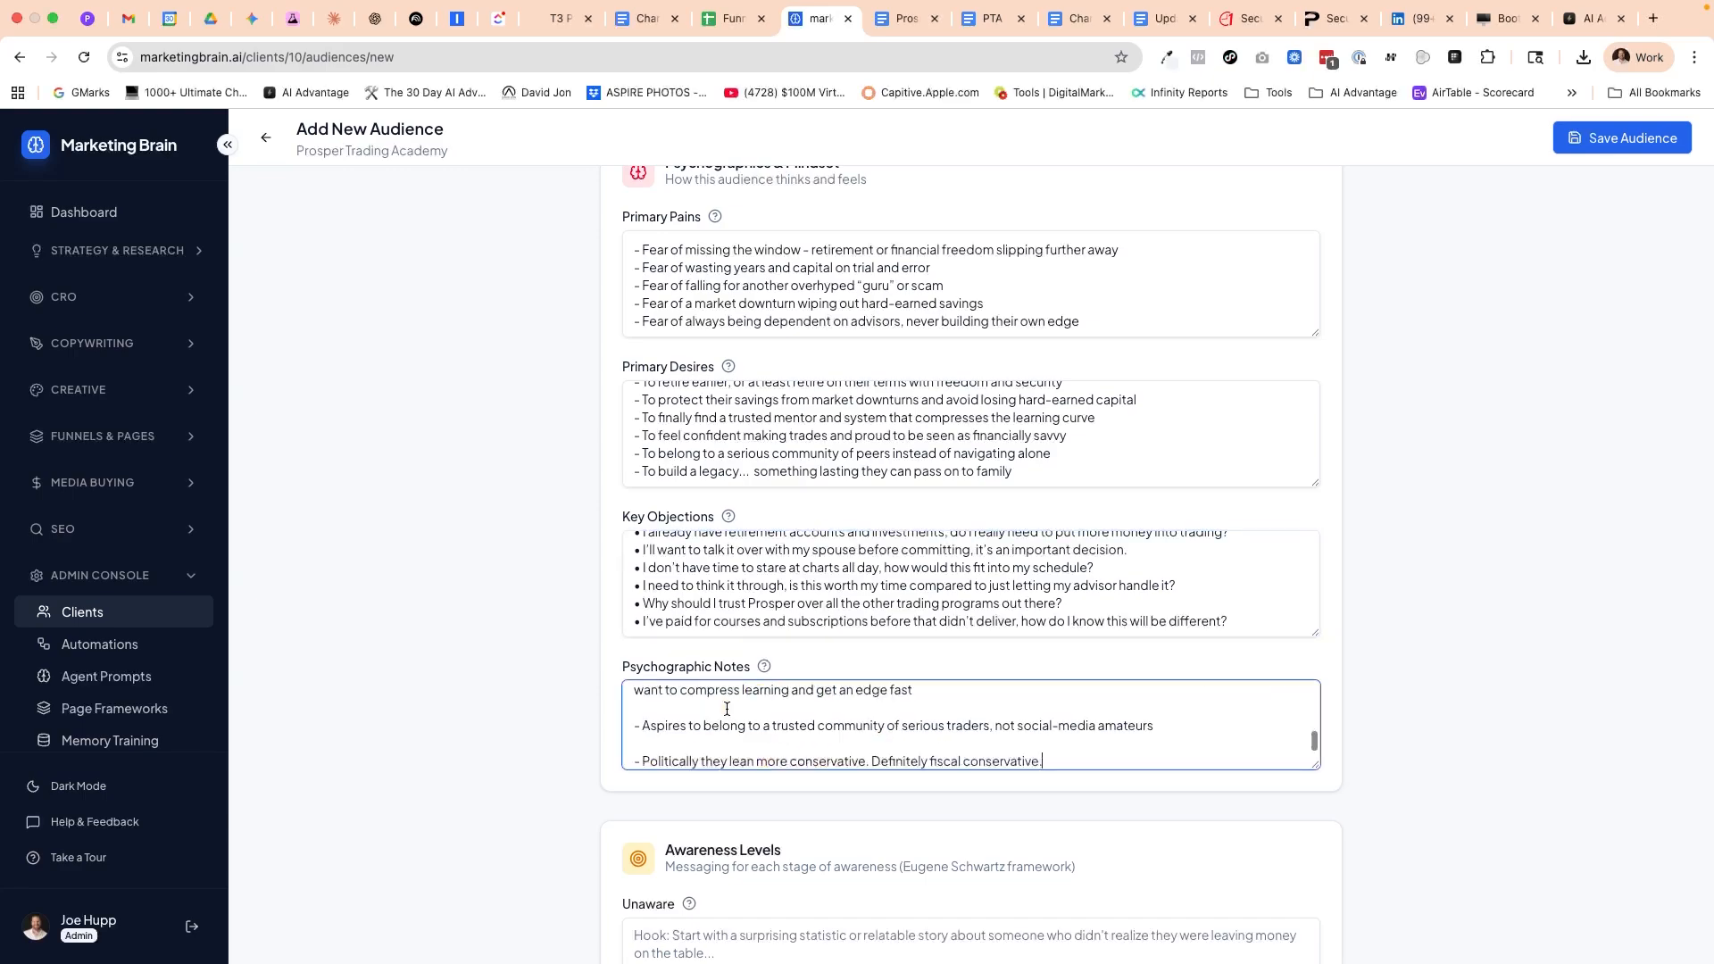
left_click(640, 708)
key("BackSpace")
left_click(636, 737)
key("BackSpace")
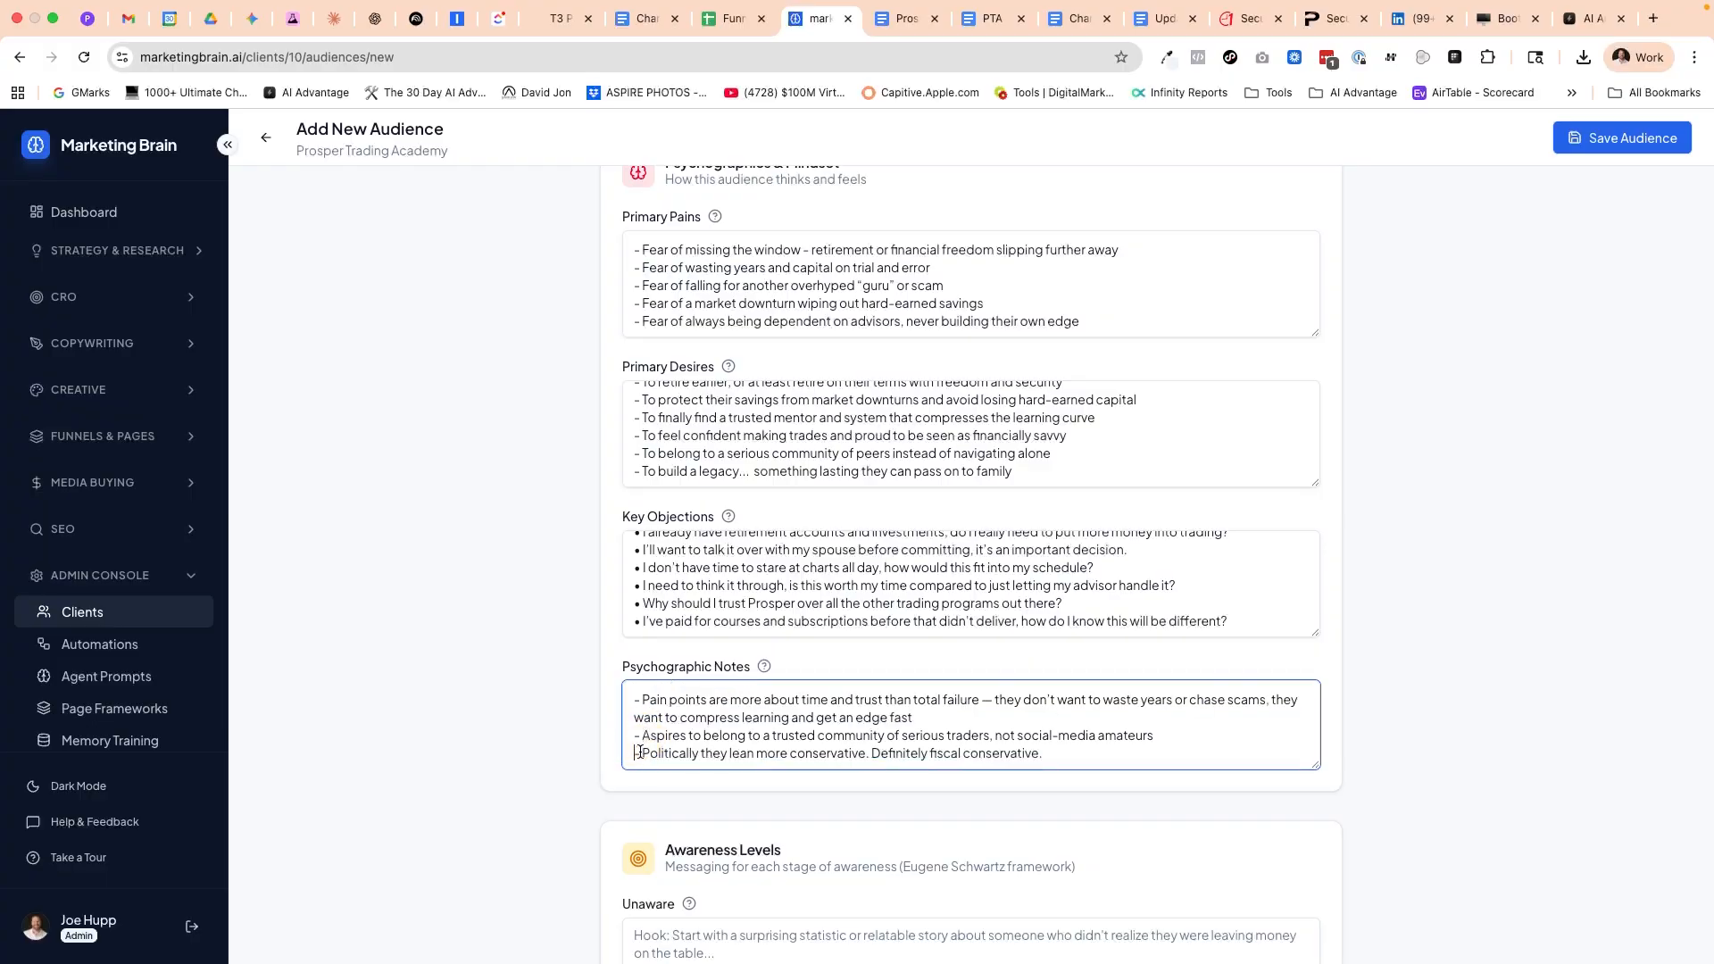
Step: Enlarge the Psychographic Notes box and remove the blank lines between the bullets from skeptical of hype to identity-driven motivations
scroll(982, 750, "up", 1)
left_click_drag(1326, 764, 1321, 957)
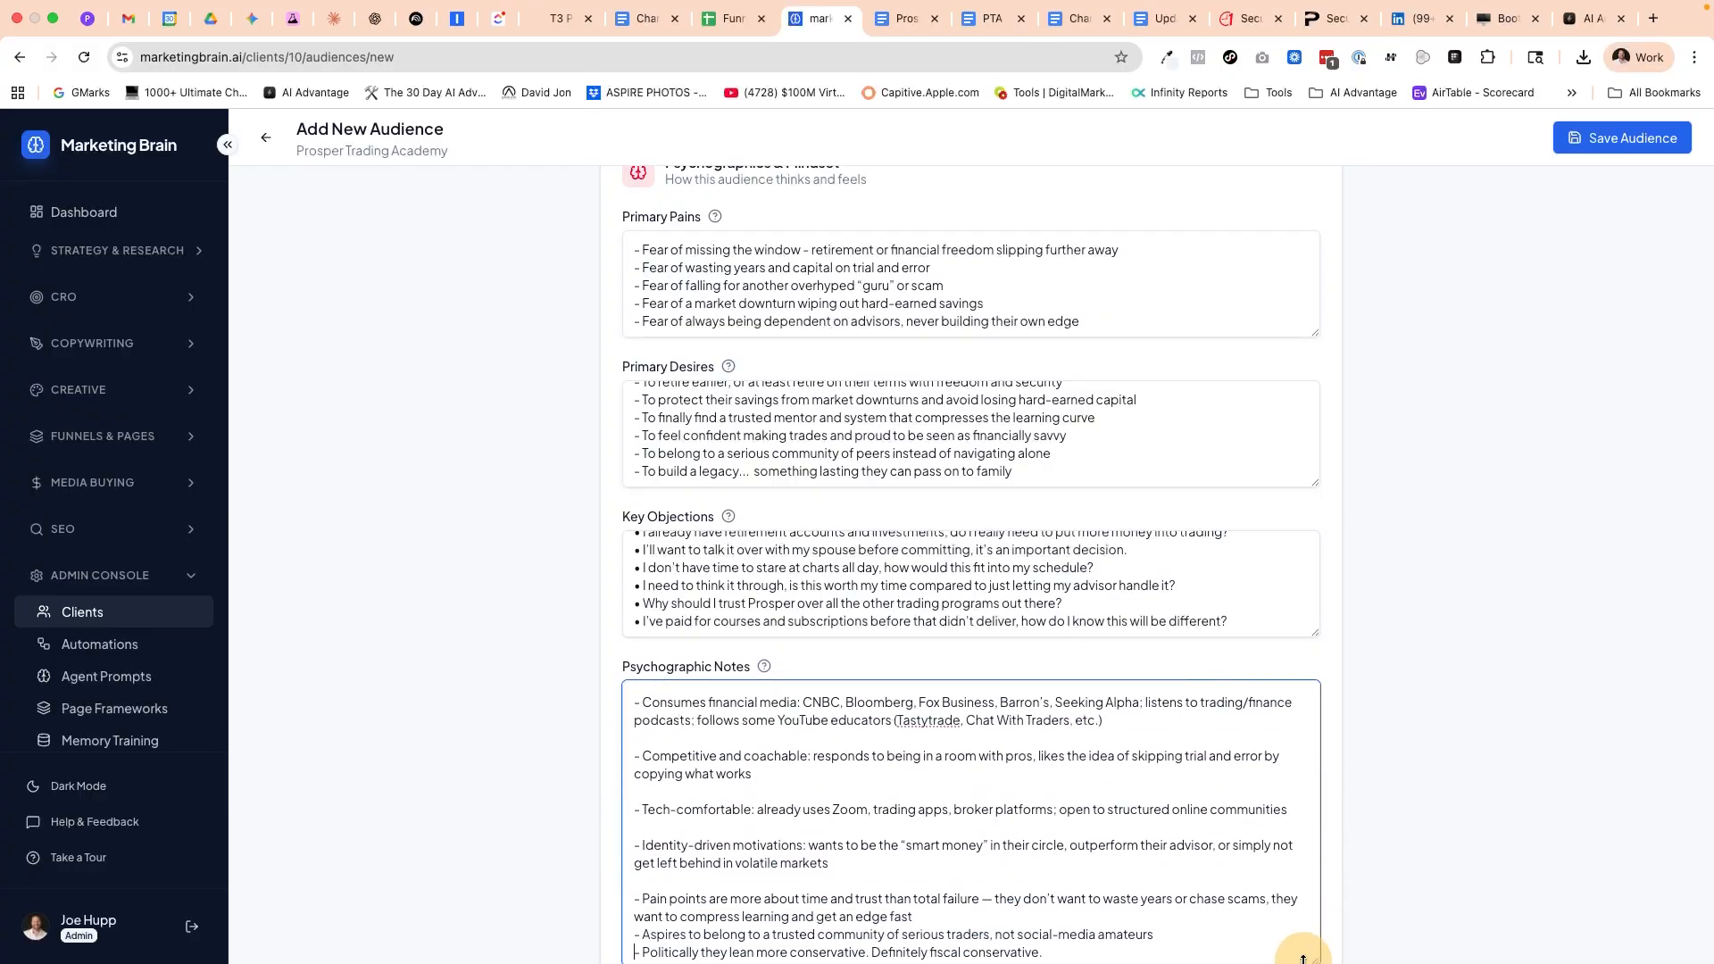
left_click(670, 734)
key("Delete")
left_click(638, 782)
key("BackSpace")
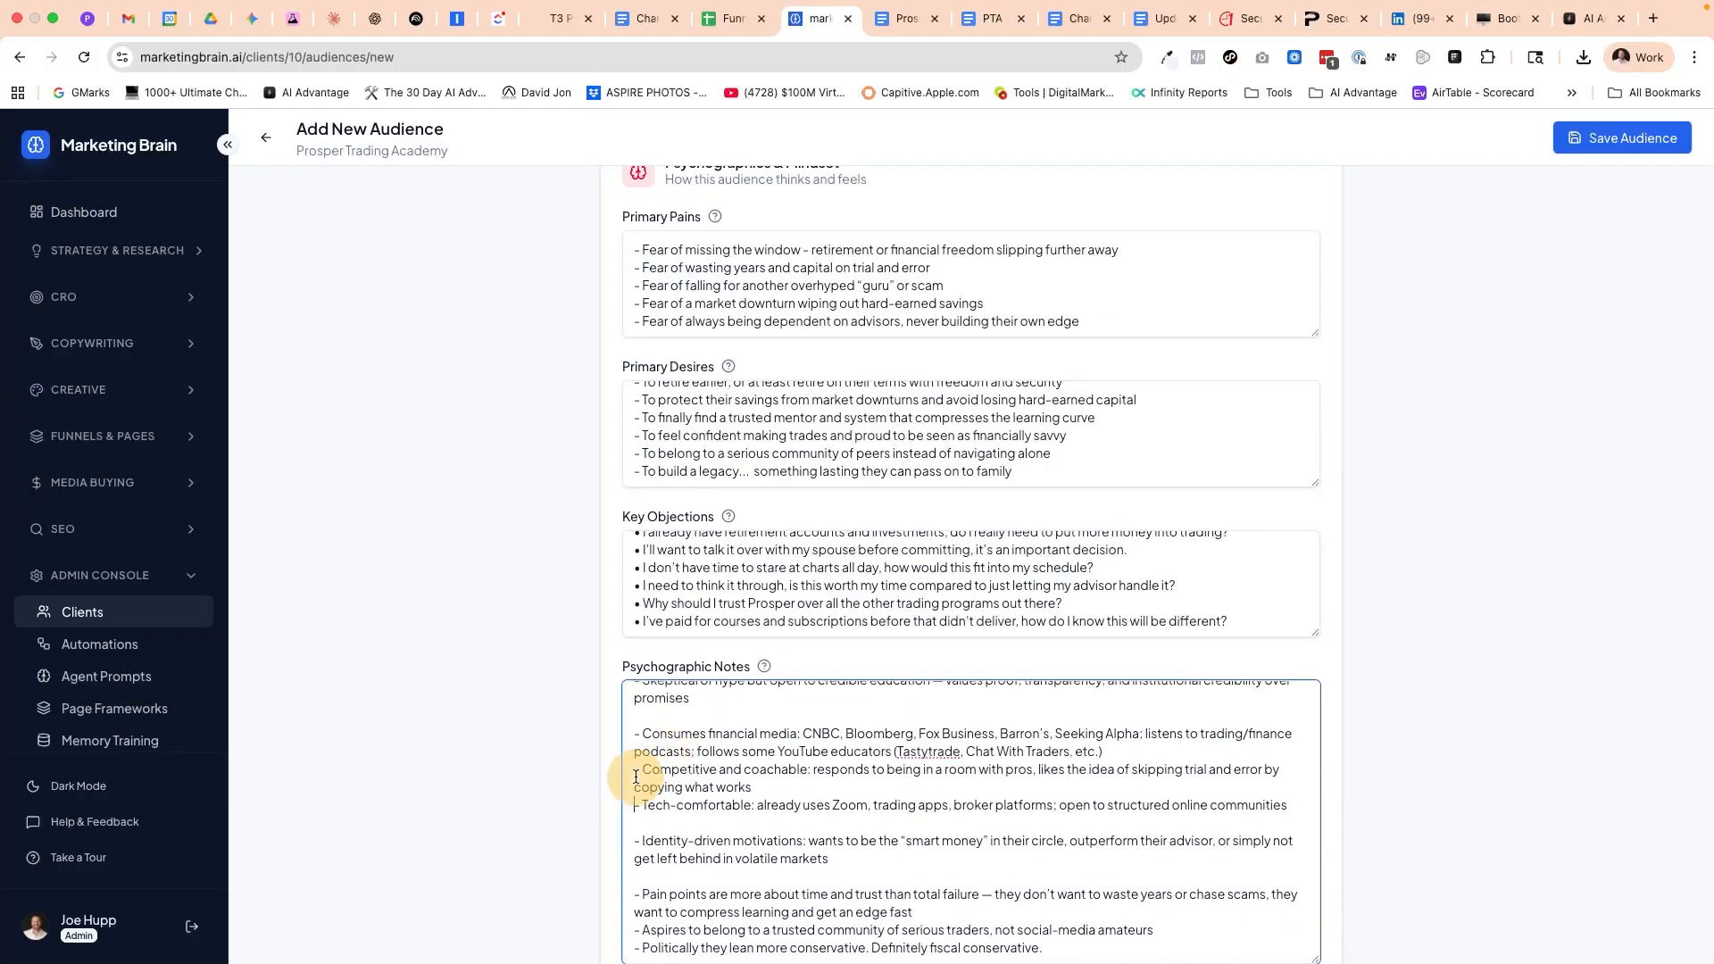
left_click(646, 727)
key("BackSpace")
left_click(643, 820)
key("Delete")
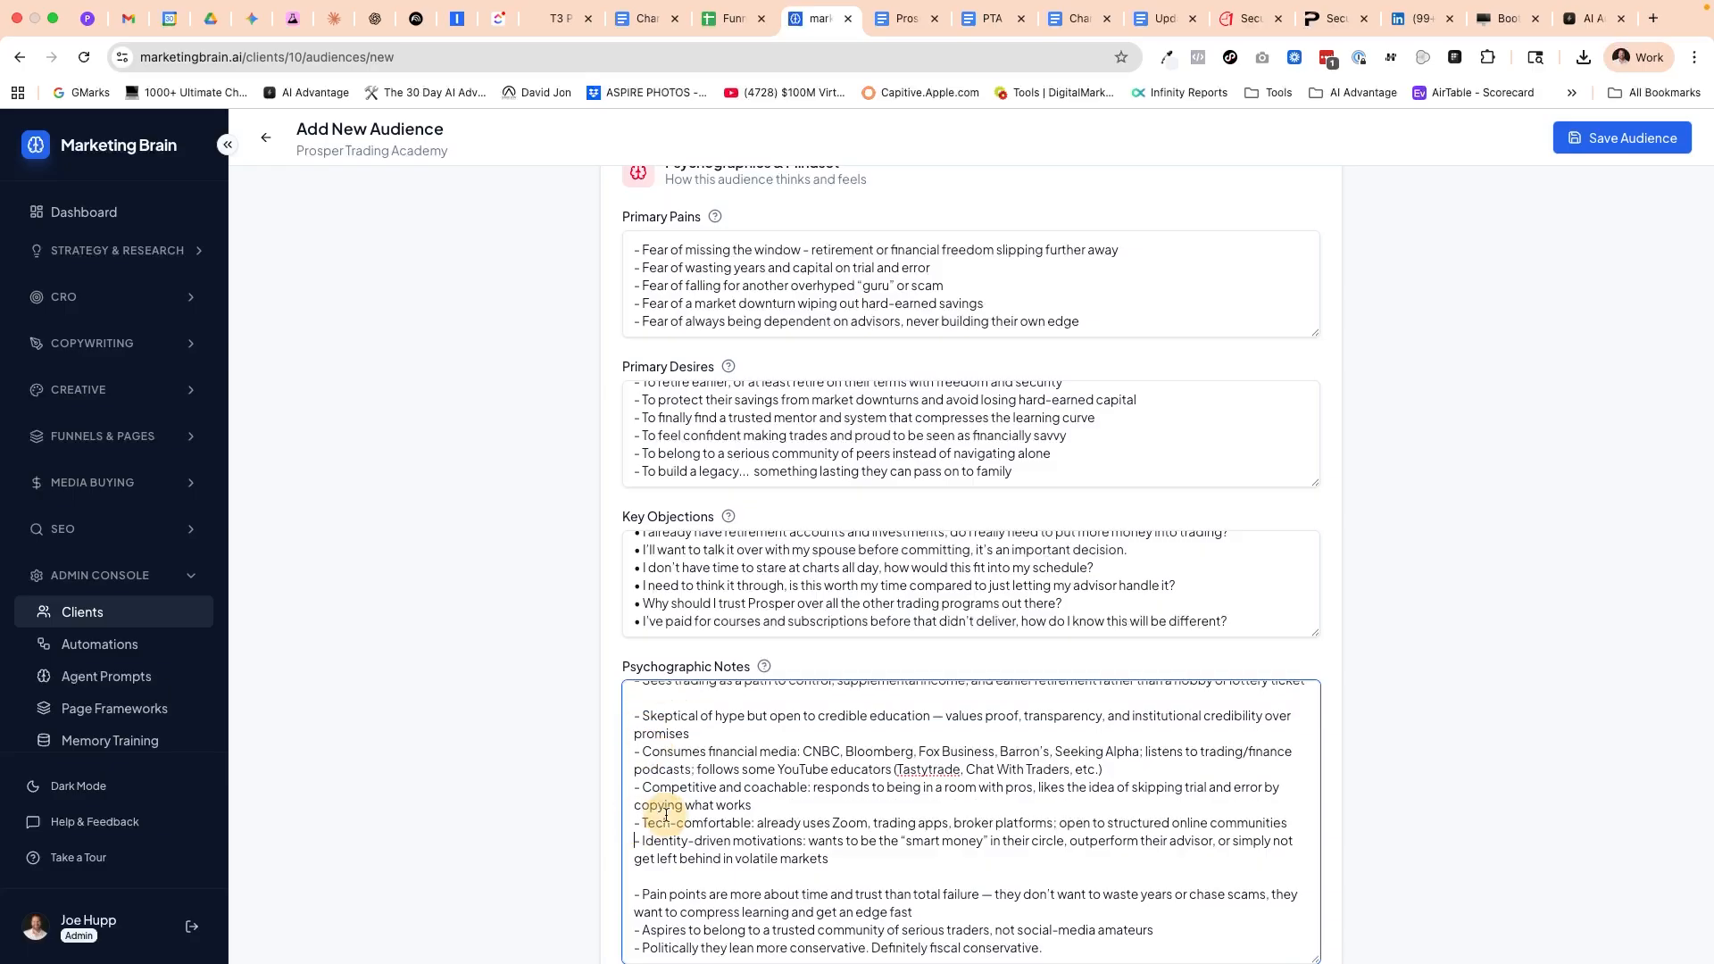
Step: Remove the remaining blank lines in Psychographic Notes, above the pain points bullet and between the bullets from already investing to skeptical of hype
scroll(634, 803, "down", 3)
left_click(630, 774)
key("Delete")
scroll(636, 679, "up", 2)
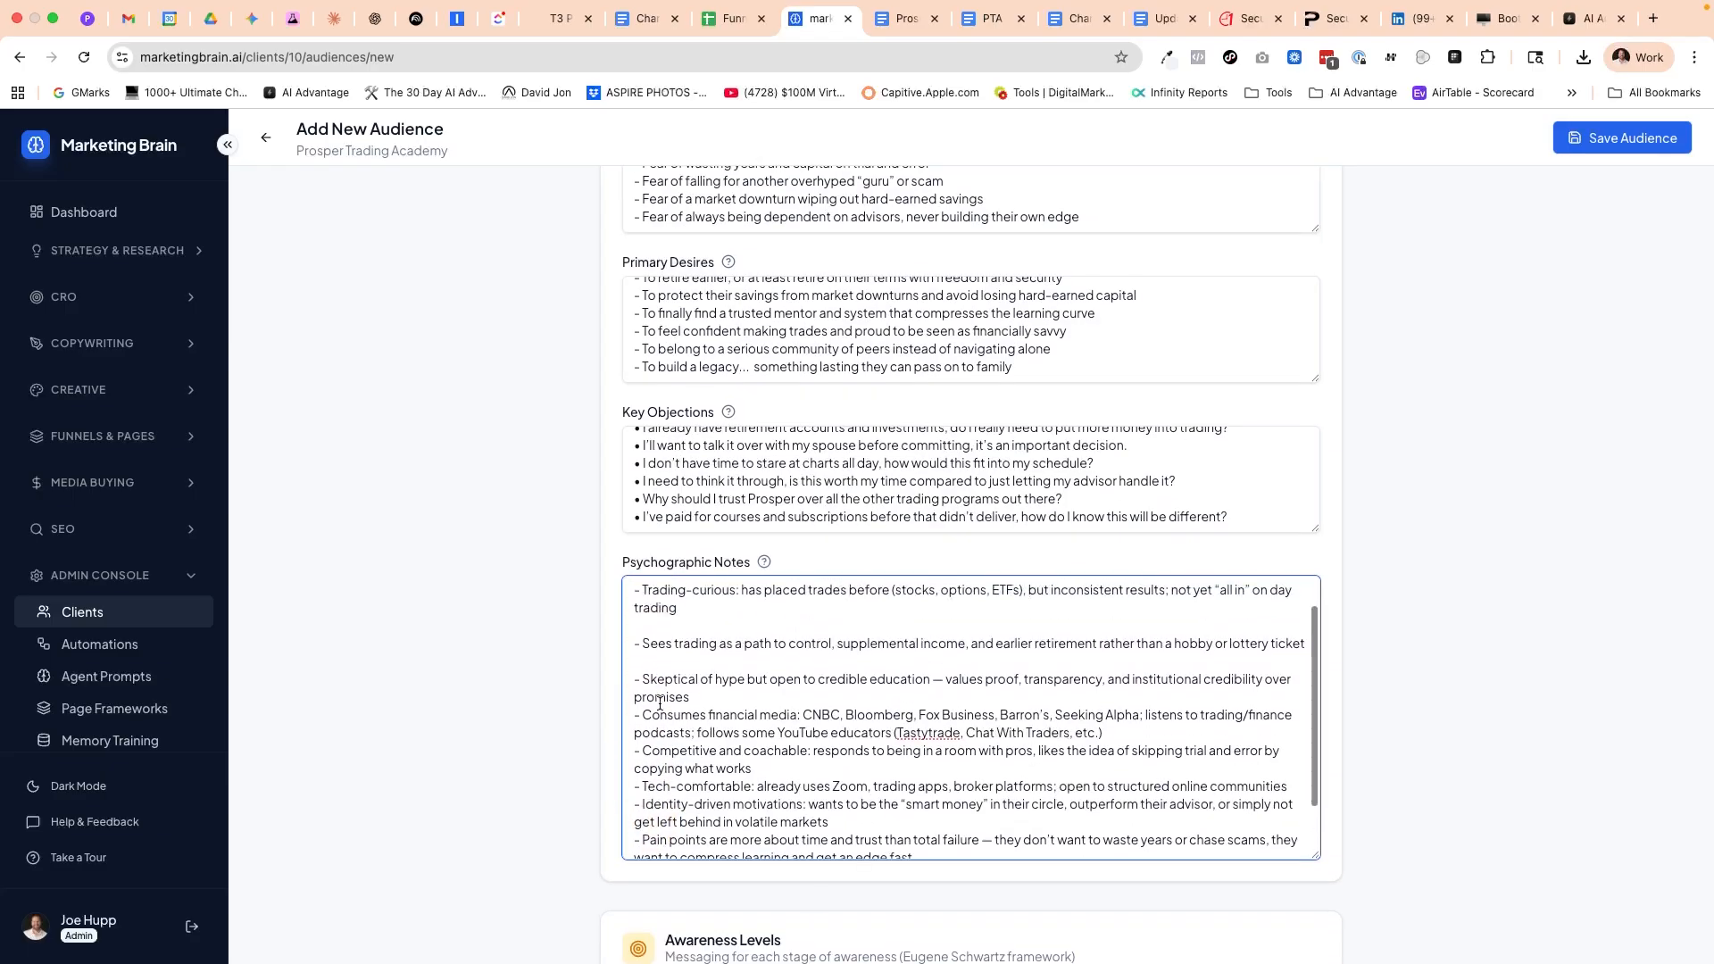
left_click(637, 659)
key("Delete")
left_click(640, 629)
key("Delete")
scroll(640, 628, "up", 2)
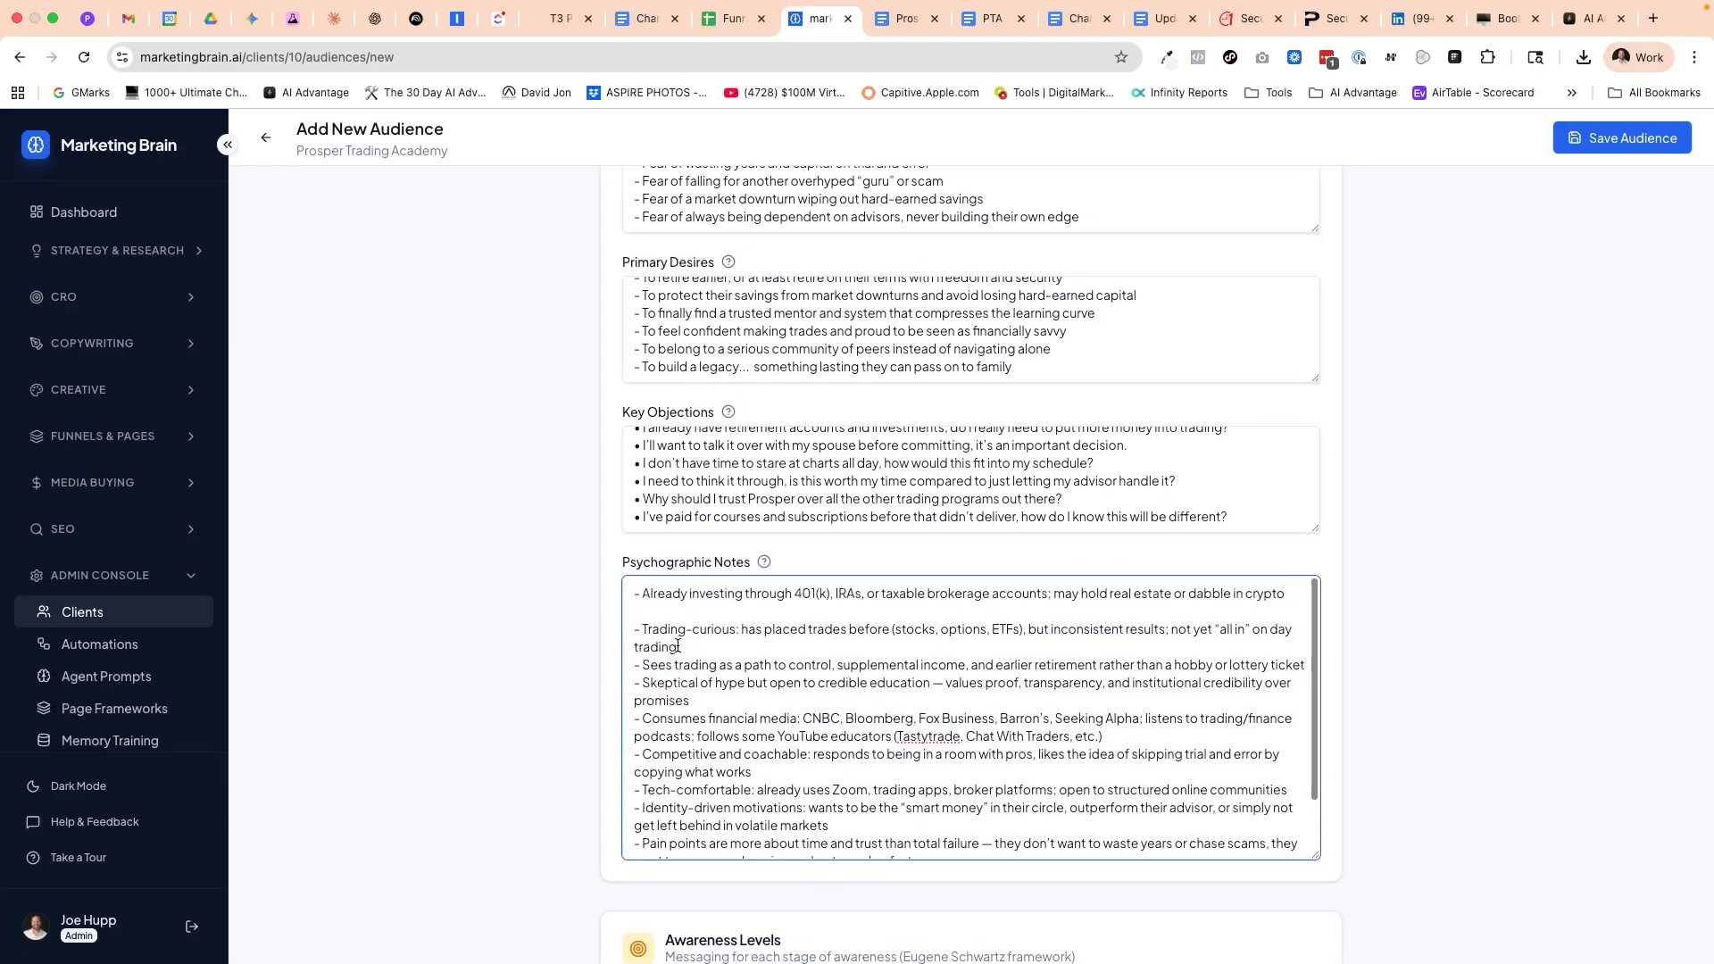
left_click(636, 611)
key("Delete")
scroll(732, 636, "down", 5)
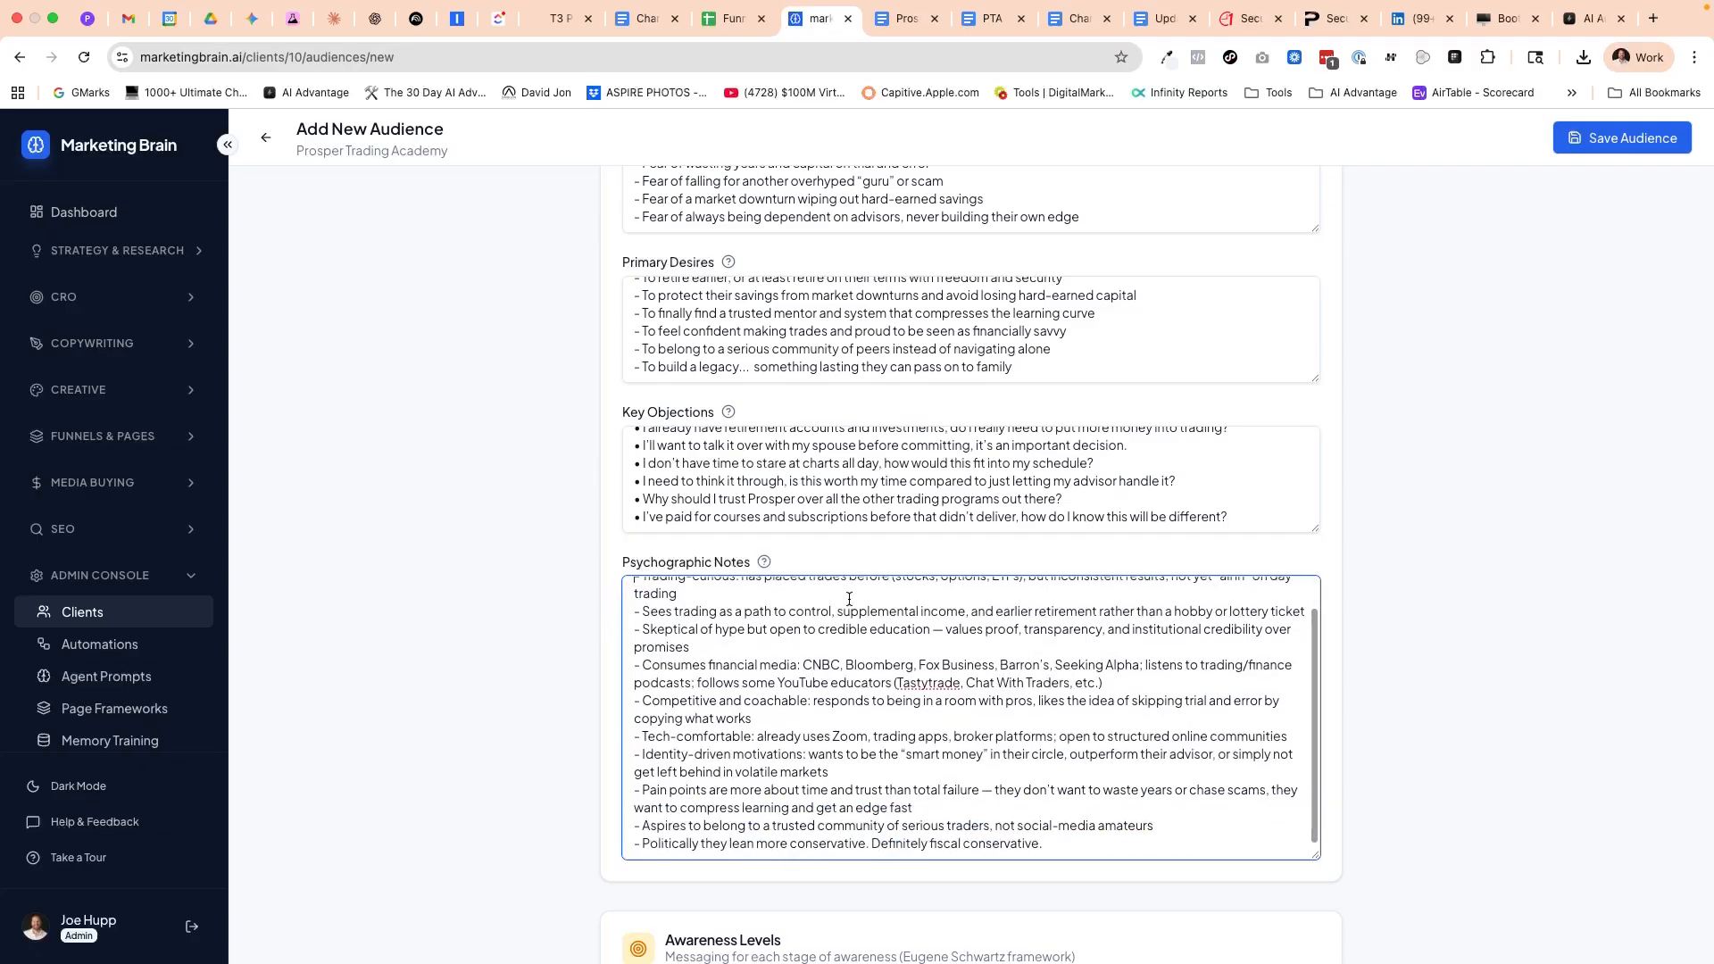
Step: Examine the Awareness Levels fields from Unaware to Most Aware and the Triggers & Lifestyle section below them
scroll(795, 616, "down", 2)
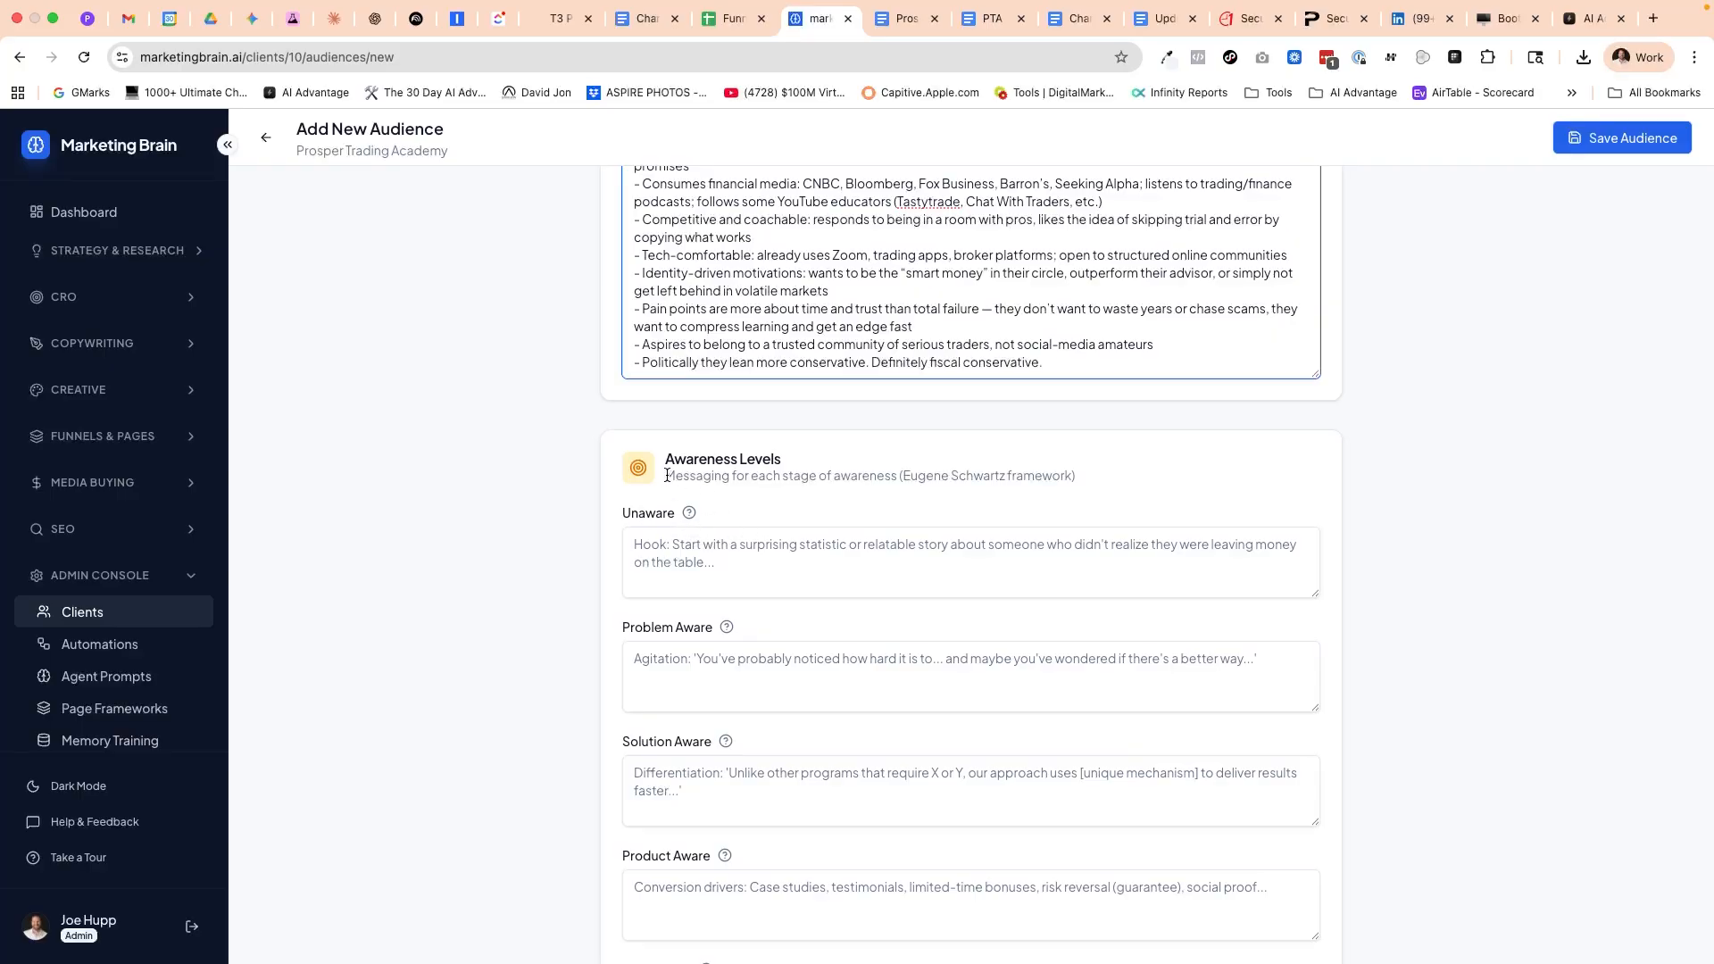
left_click_drag(667, 459, 782, 459)
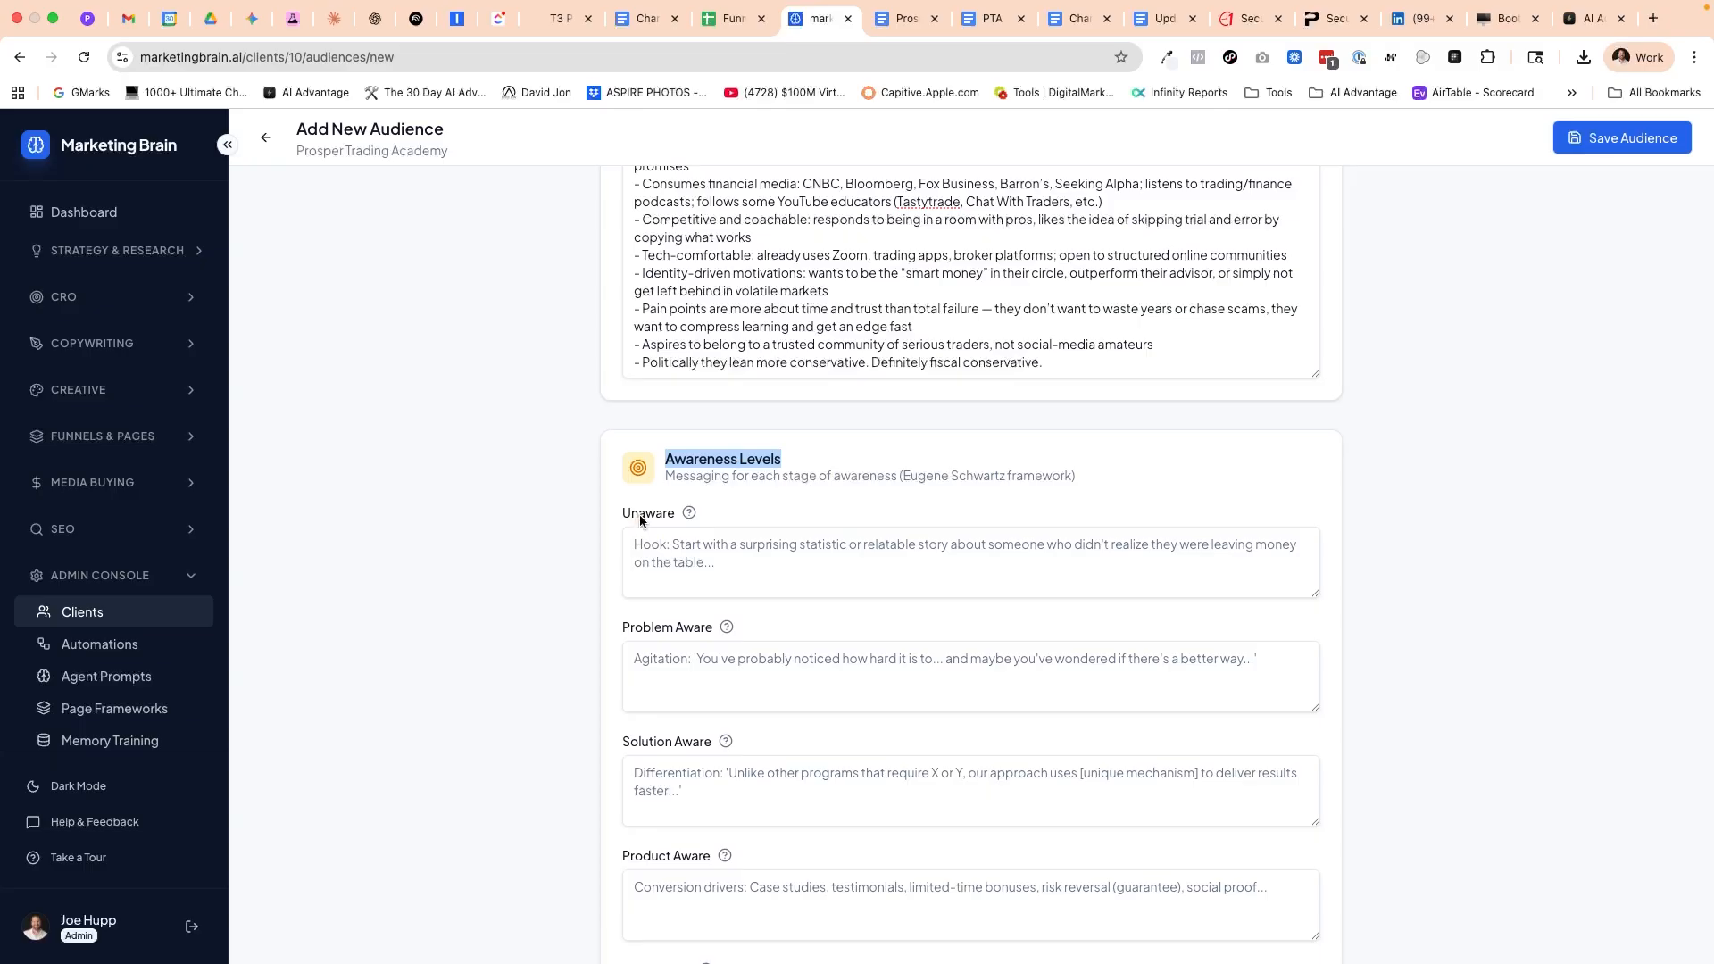
scroll(777, 553, "down", 2)
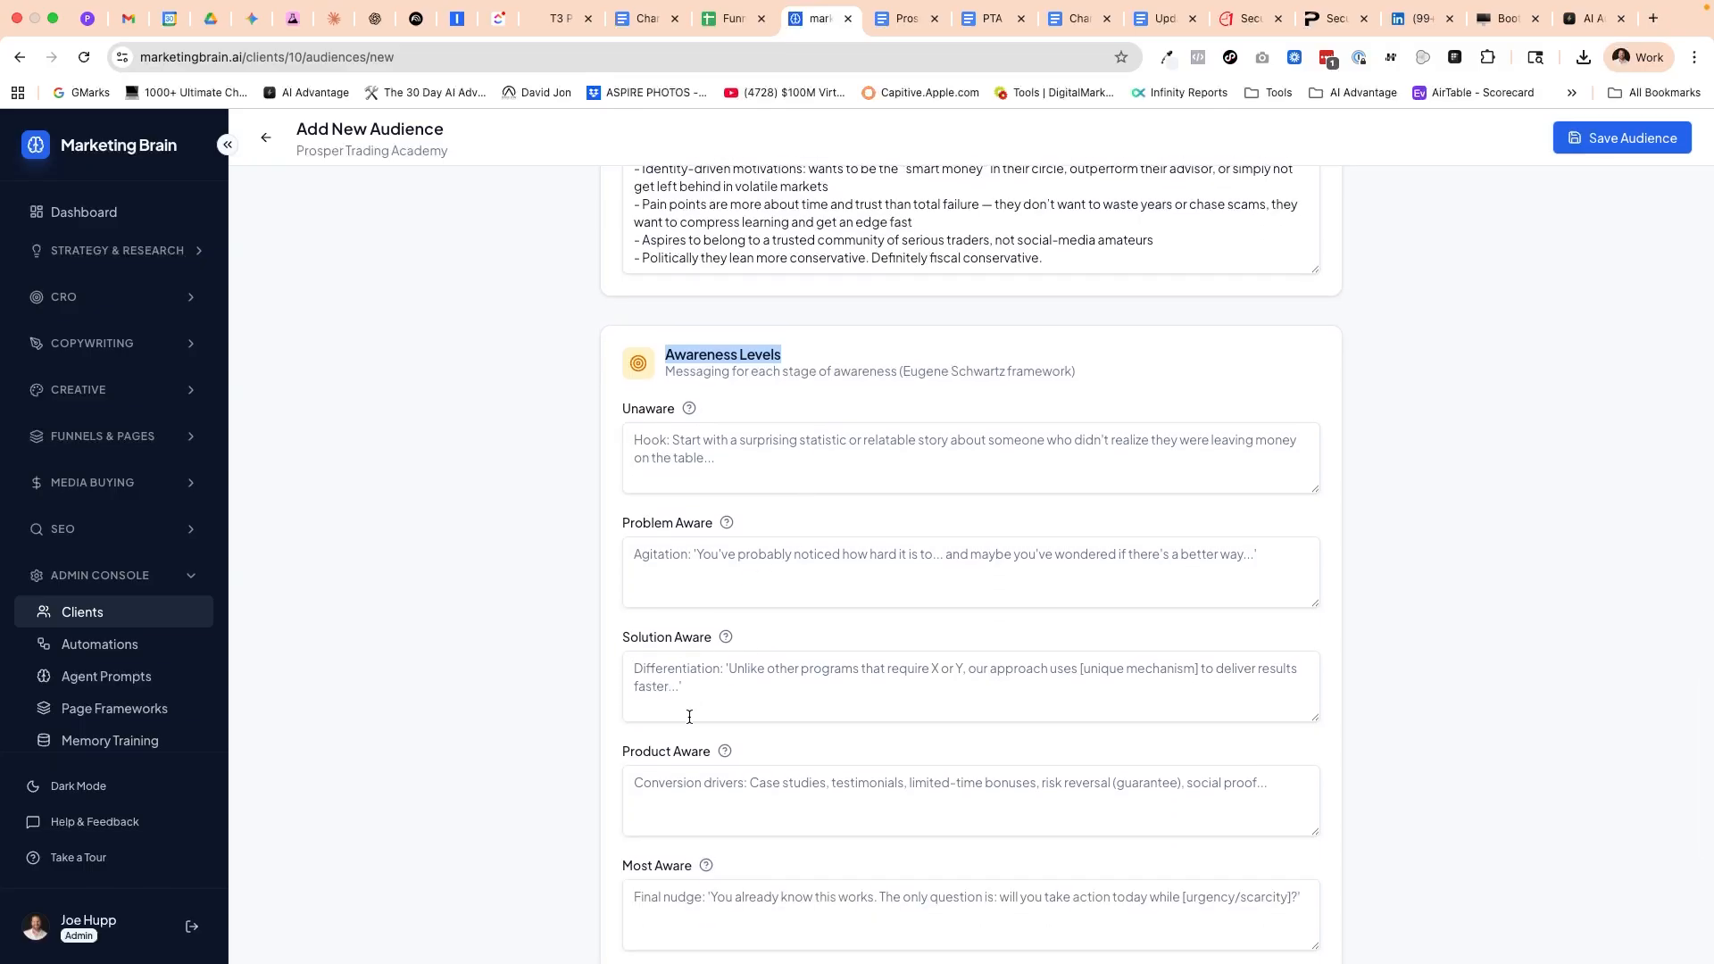
scroll(696, 705, "down", 2)
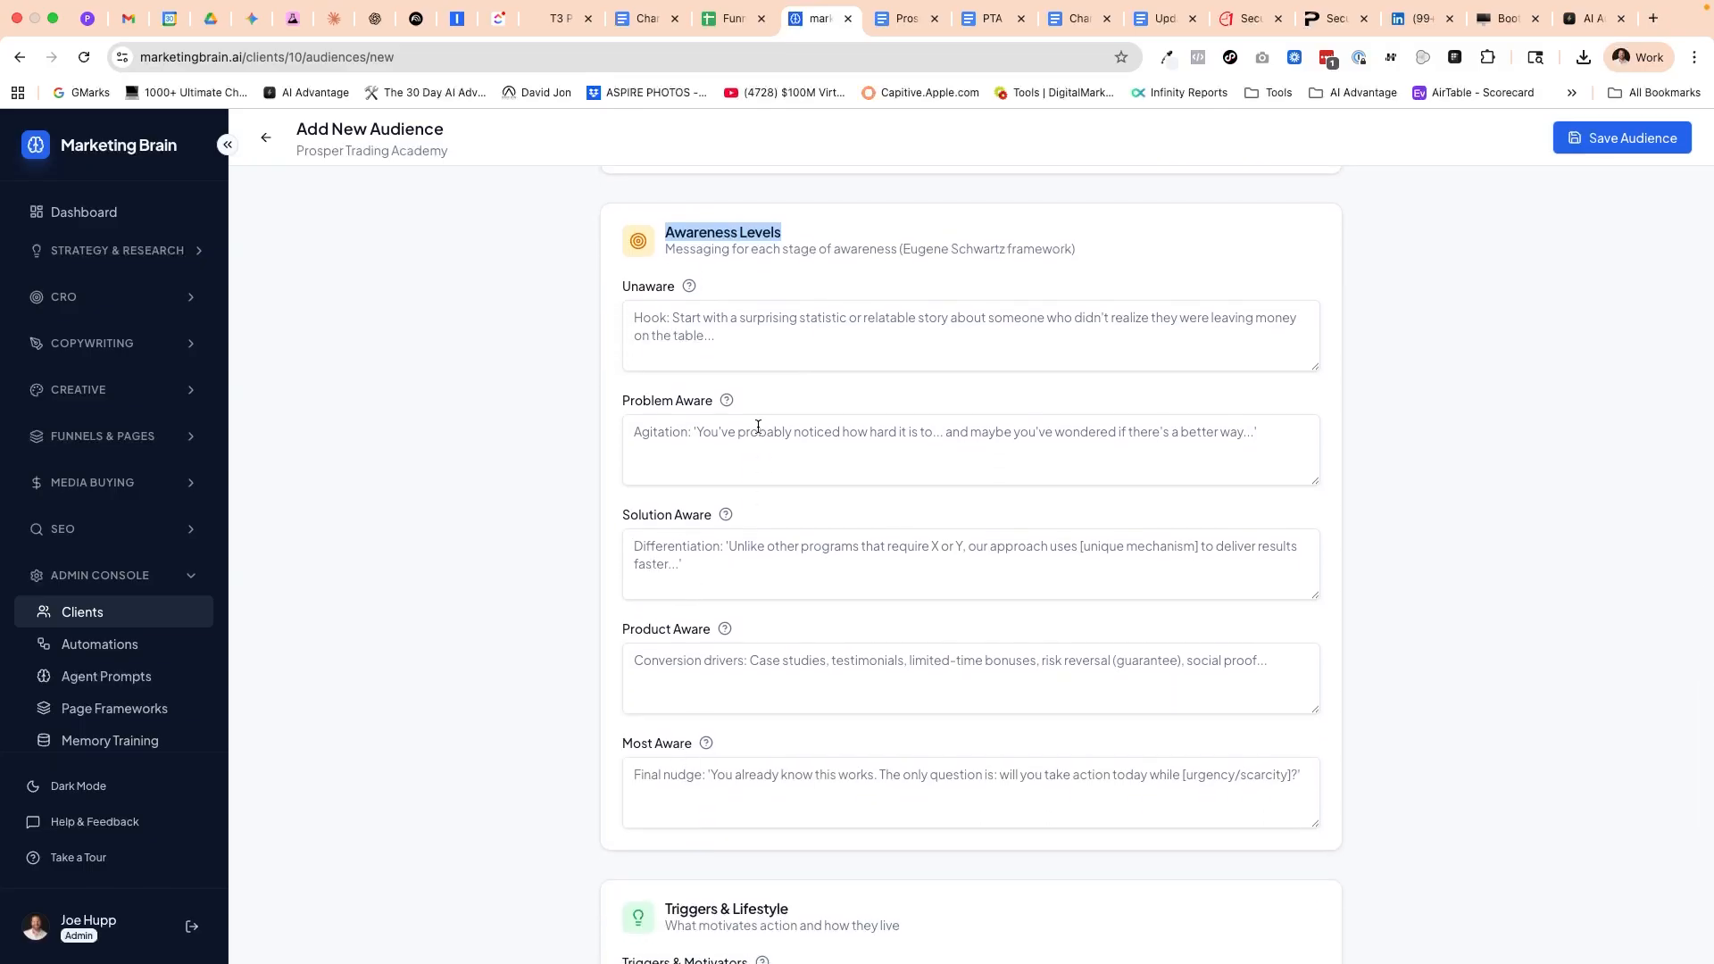
mouse_move(690, 286)
scroll(727, 355, "up", 3)
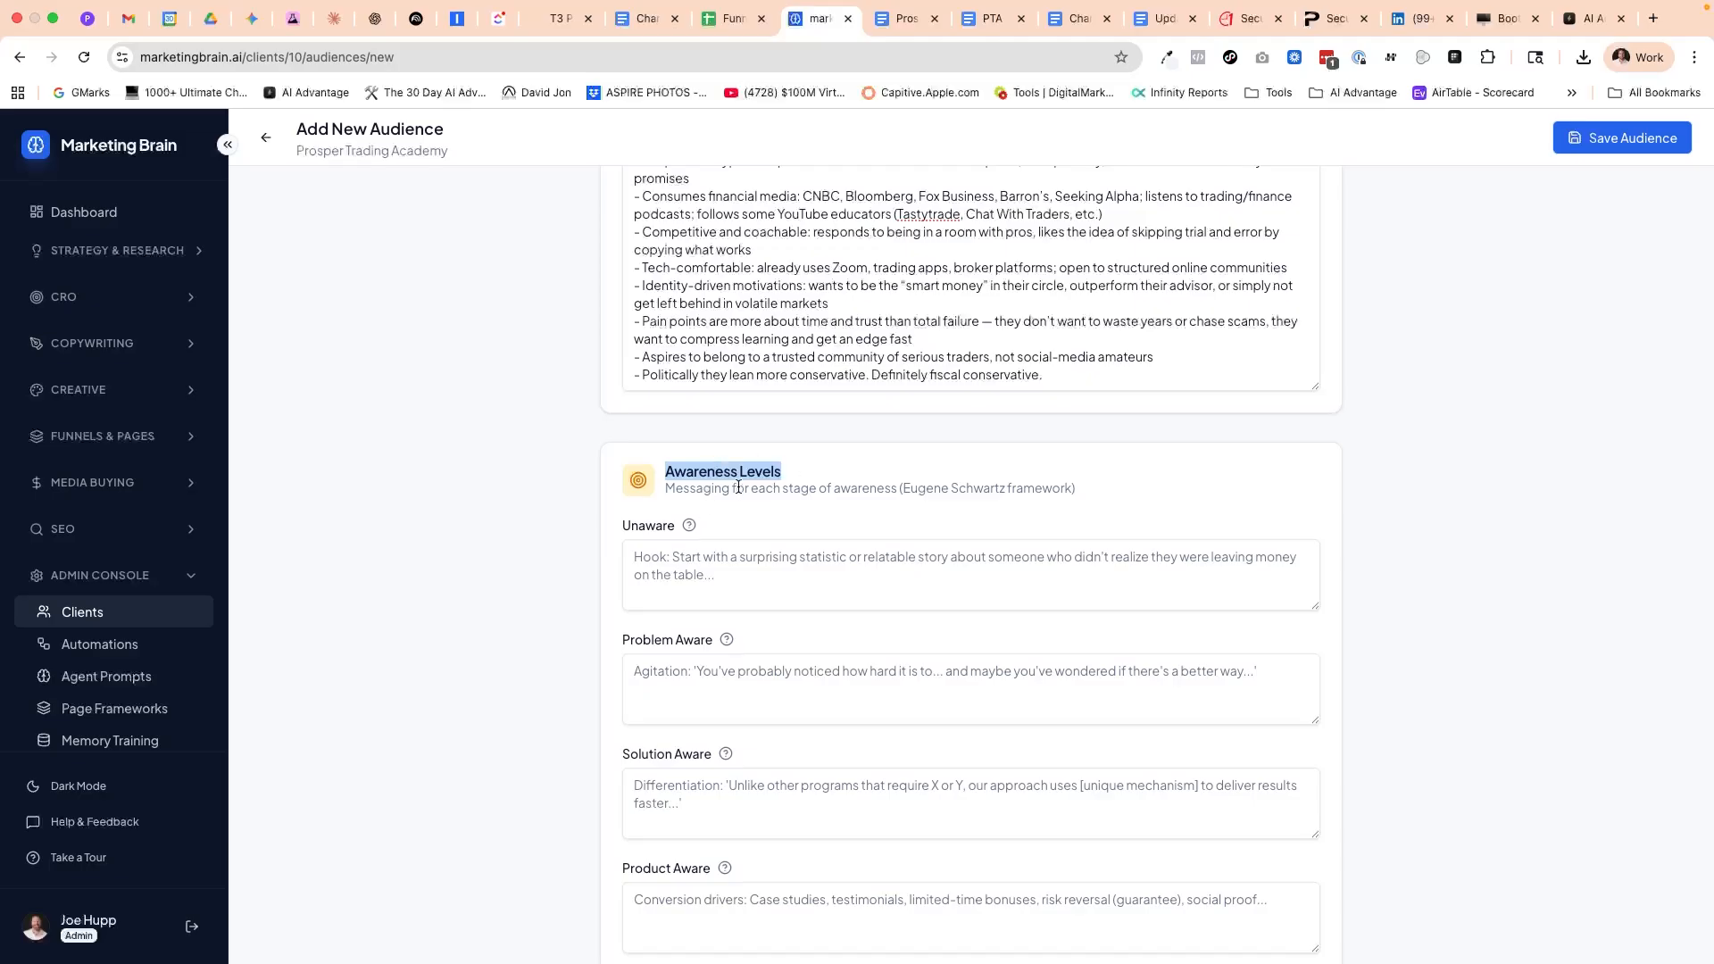
scroll(741, 509, "down", 5)
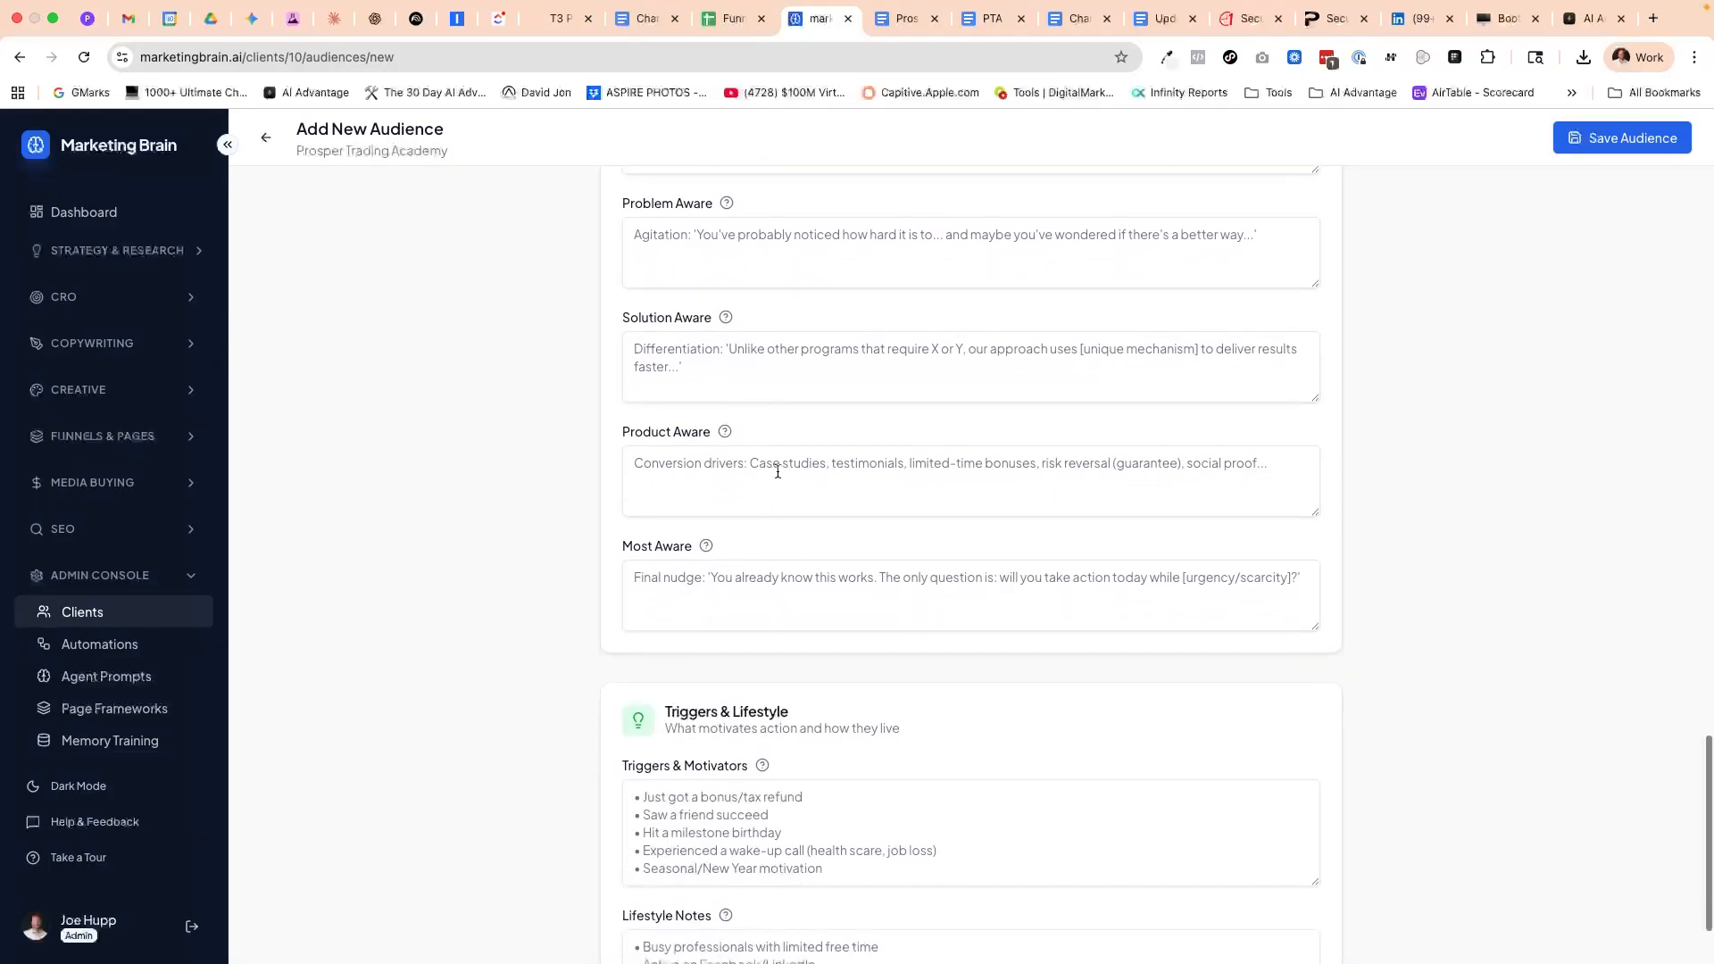
scroll(777, 535, "down", 2)
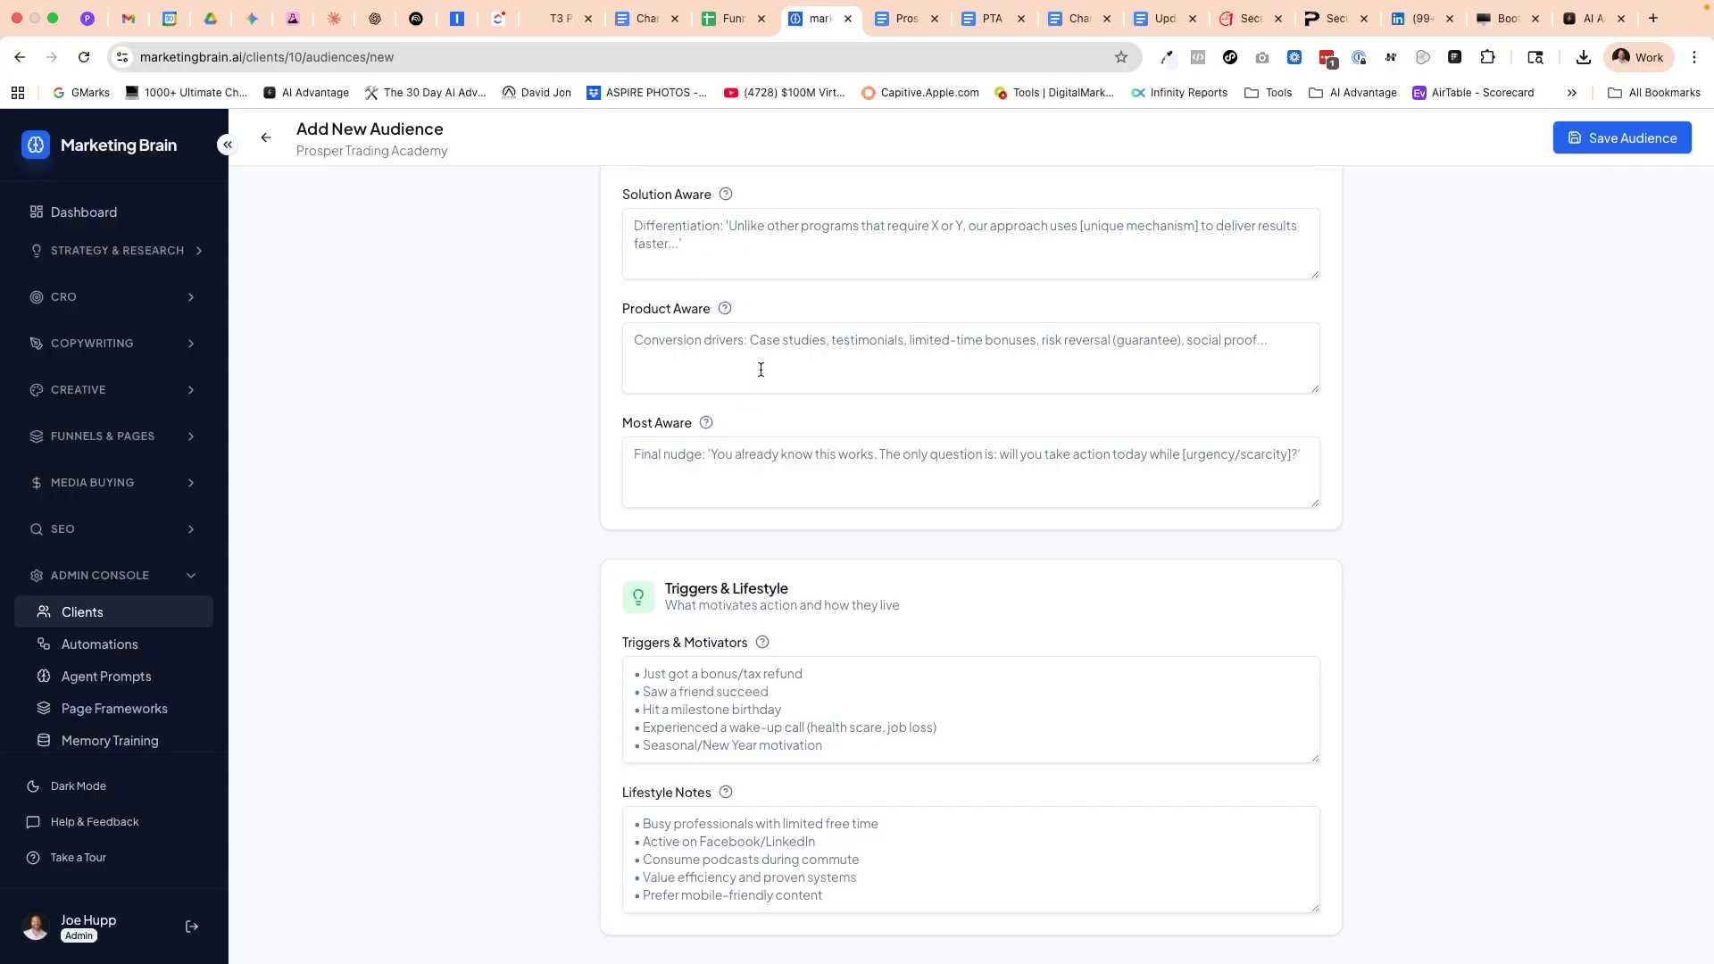
scroll(702, 339, "up", 3)
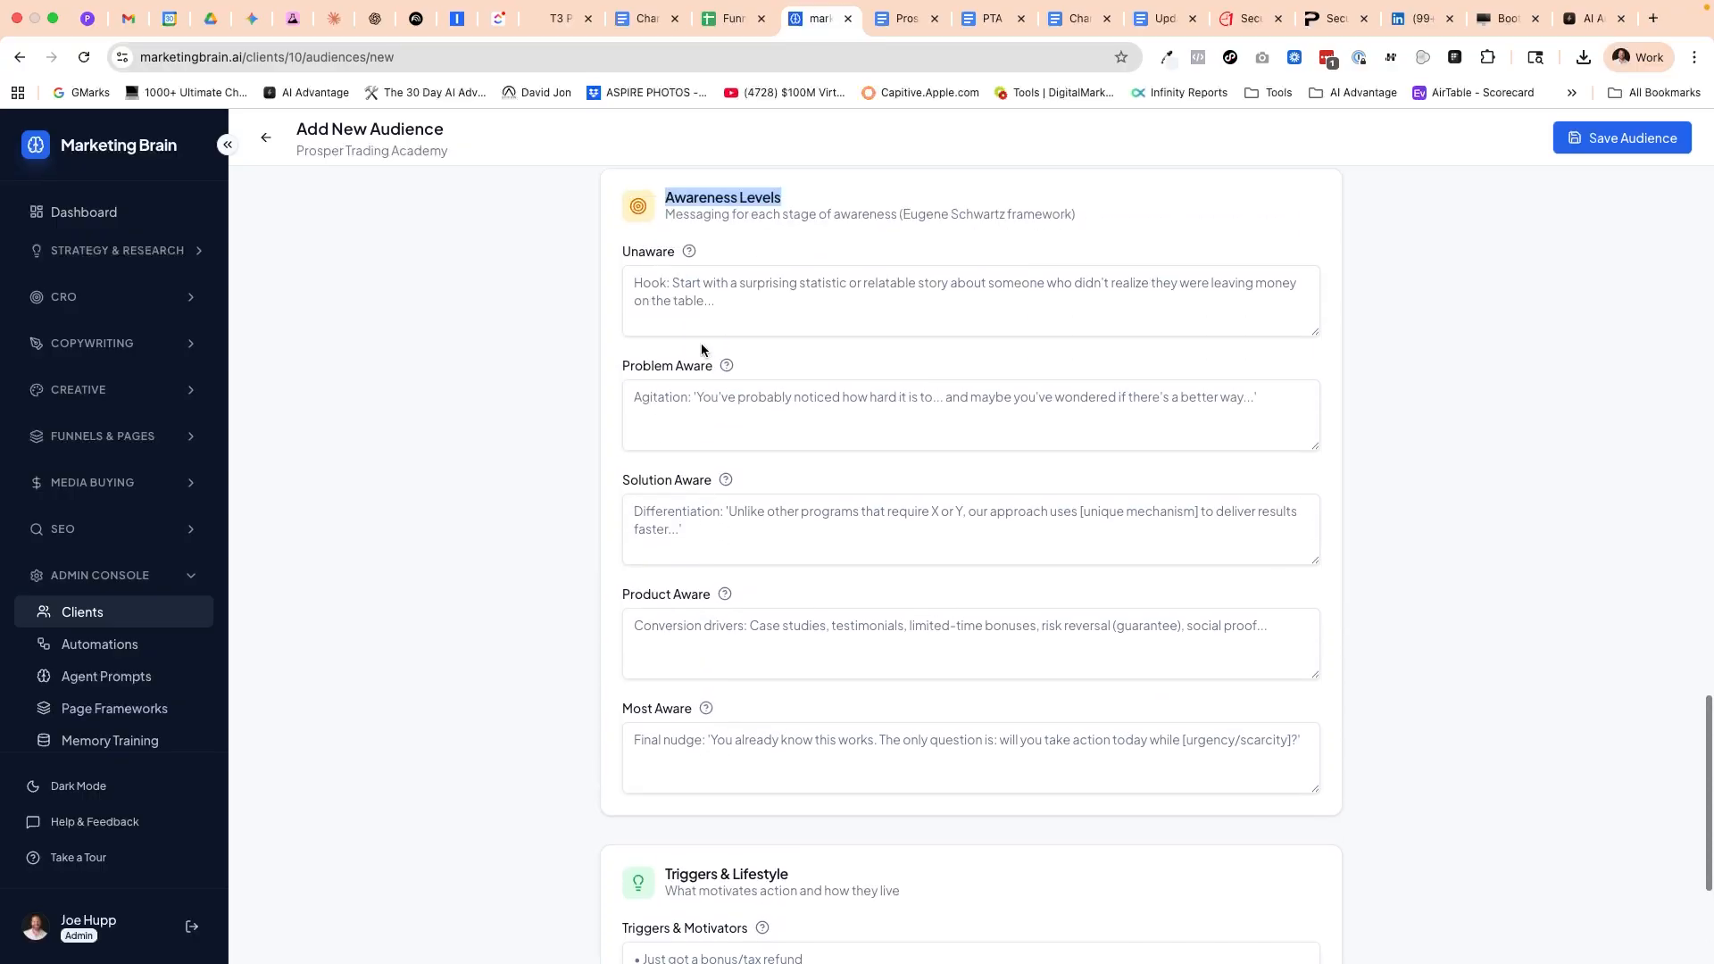
scroll(701, 342, "down", 3)
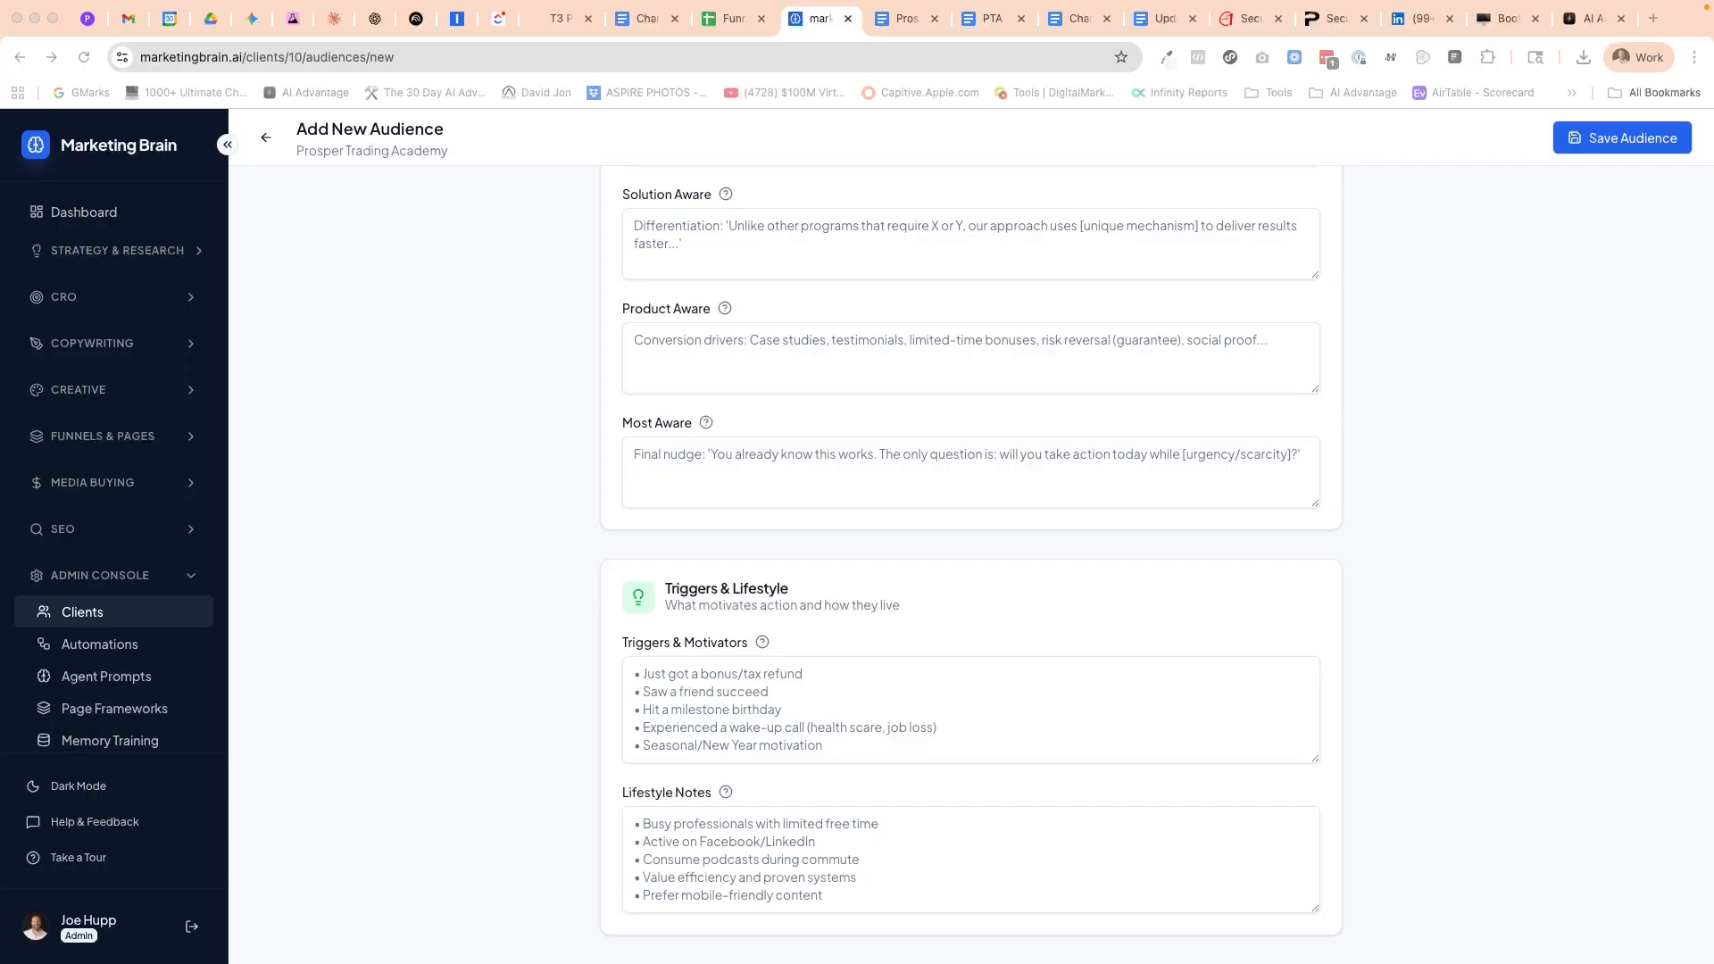
Step: Paste the copied triggers into Triggers & Motivators and remove the blank lines around the proof of outcome bullet
left_click(730, 683)
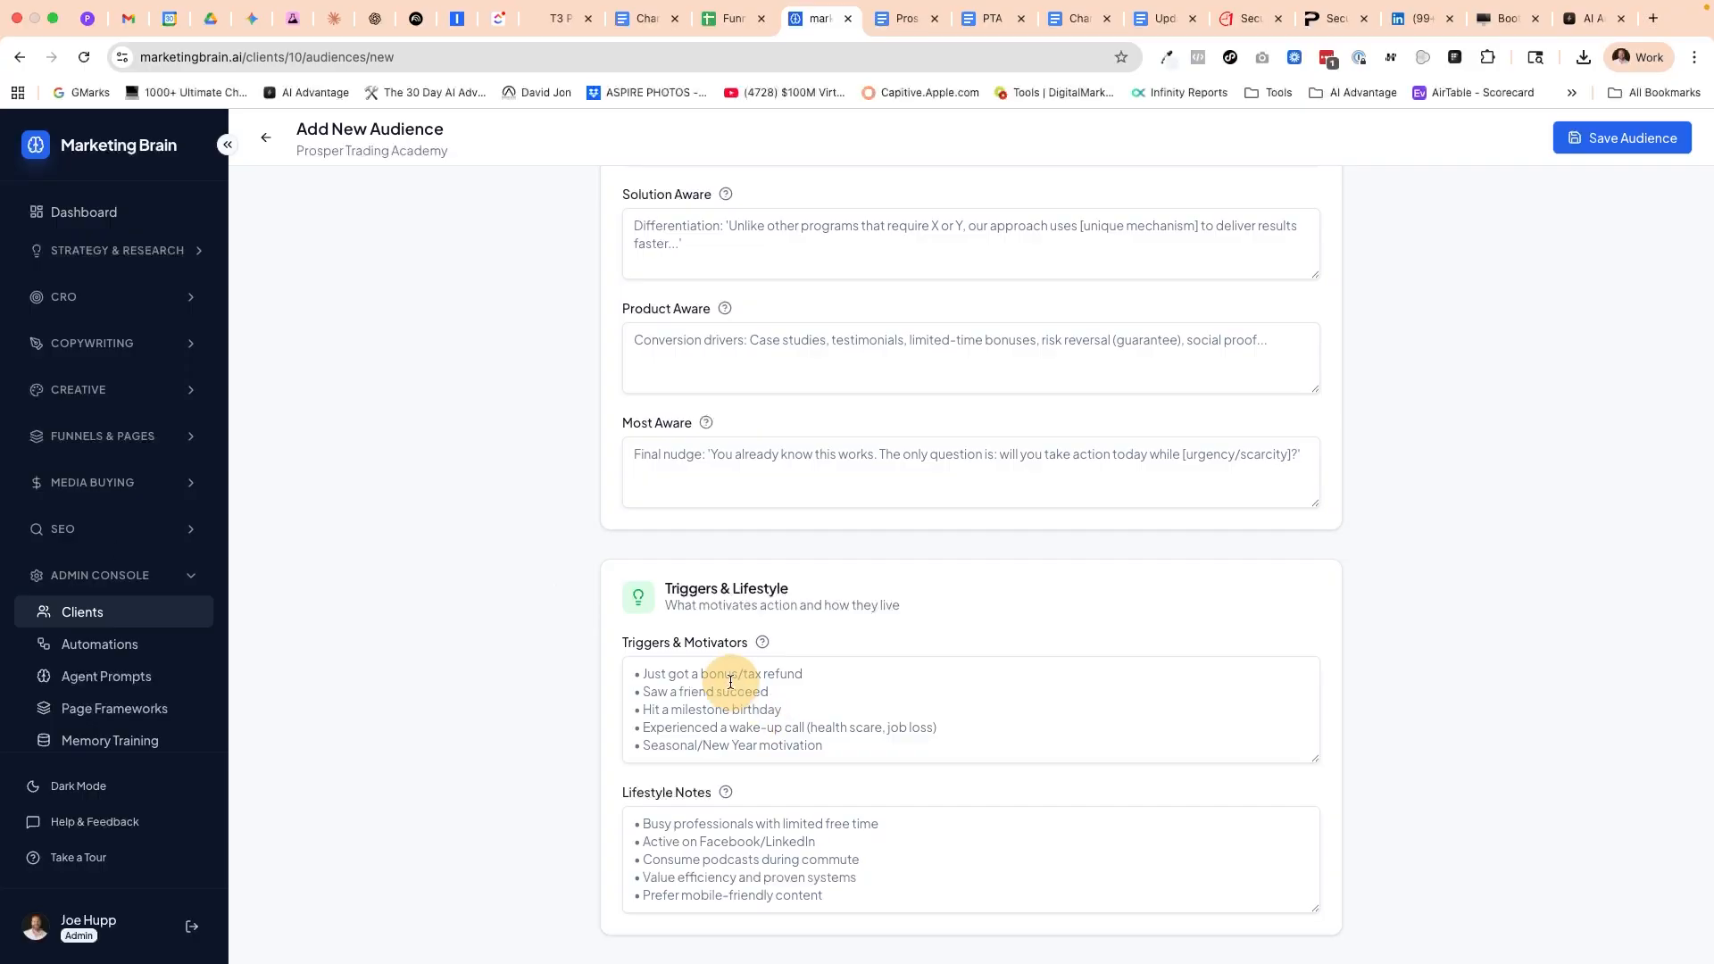
key("super+v")
left_click(641, 685)
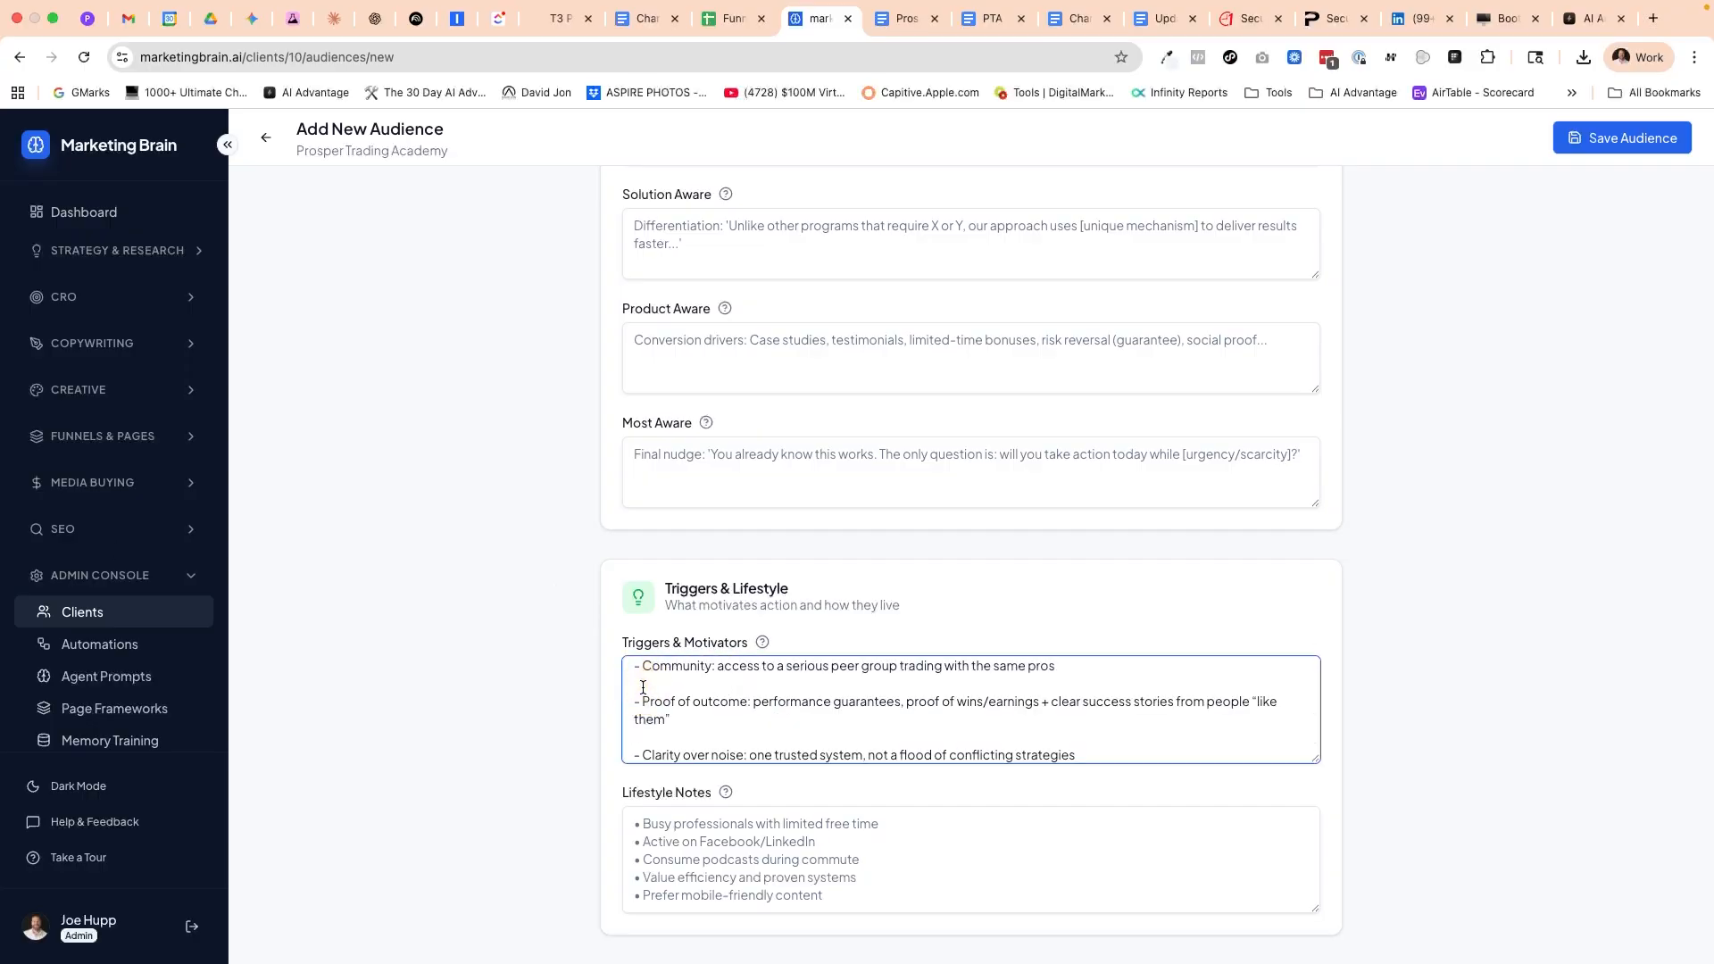
key("BackSpace")
left_click(640, 725)
key("BackSpace")
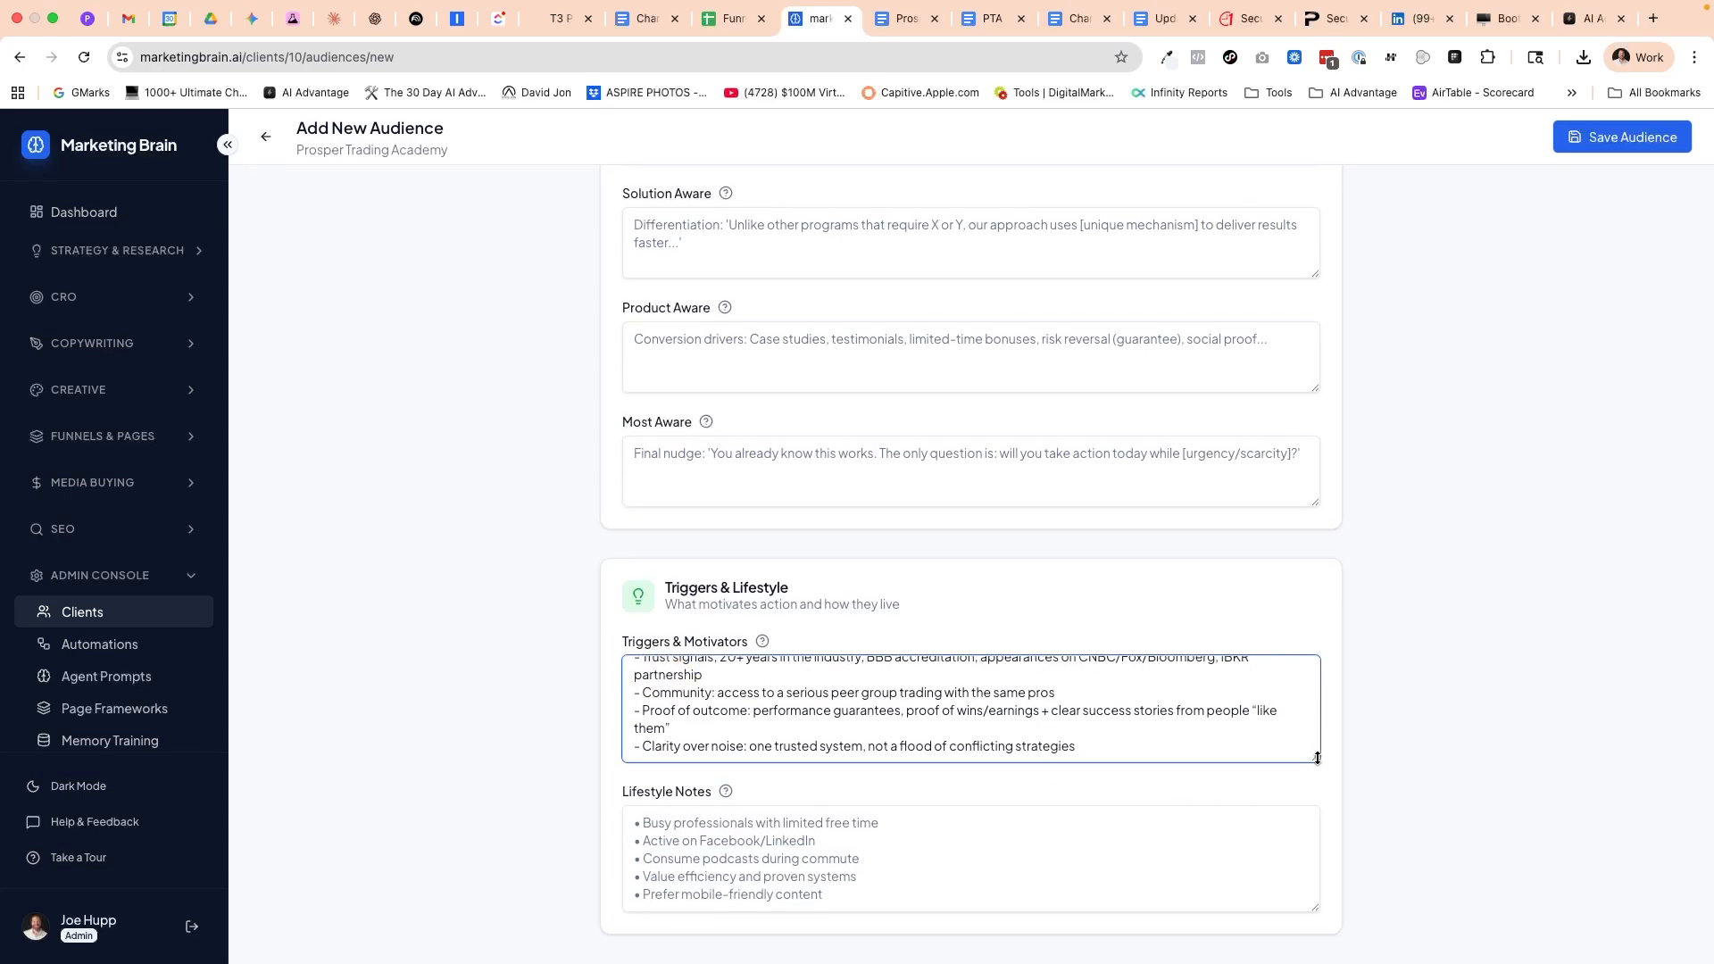
Step: Enlarge the Triggers & Motivators box and remove the blank lines between the bullets from credible coaches to trust signals
left_click_drag(1316, 759, 1316, 916)
left_click(636, 780)
key("BackSpace")
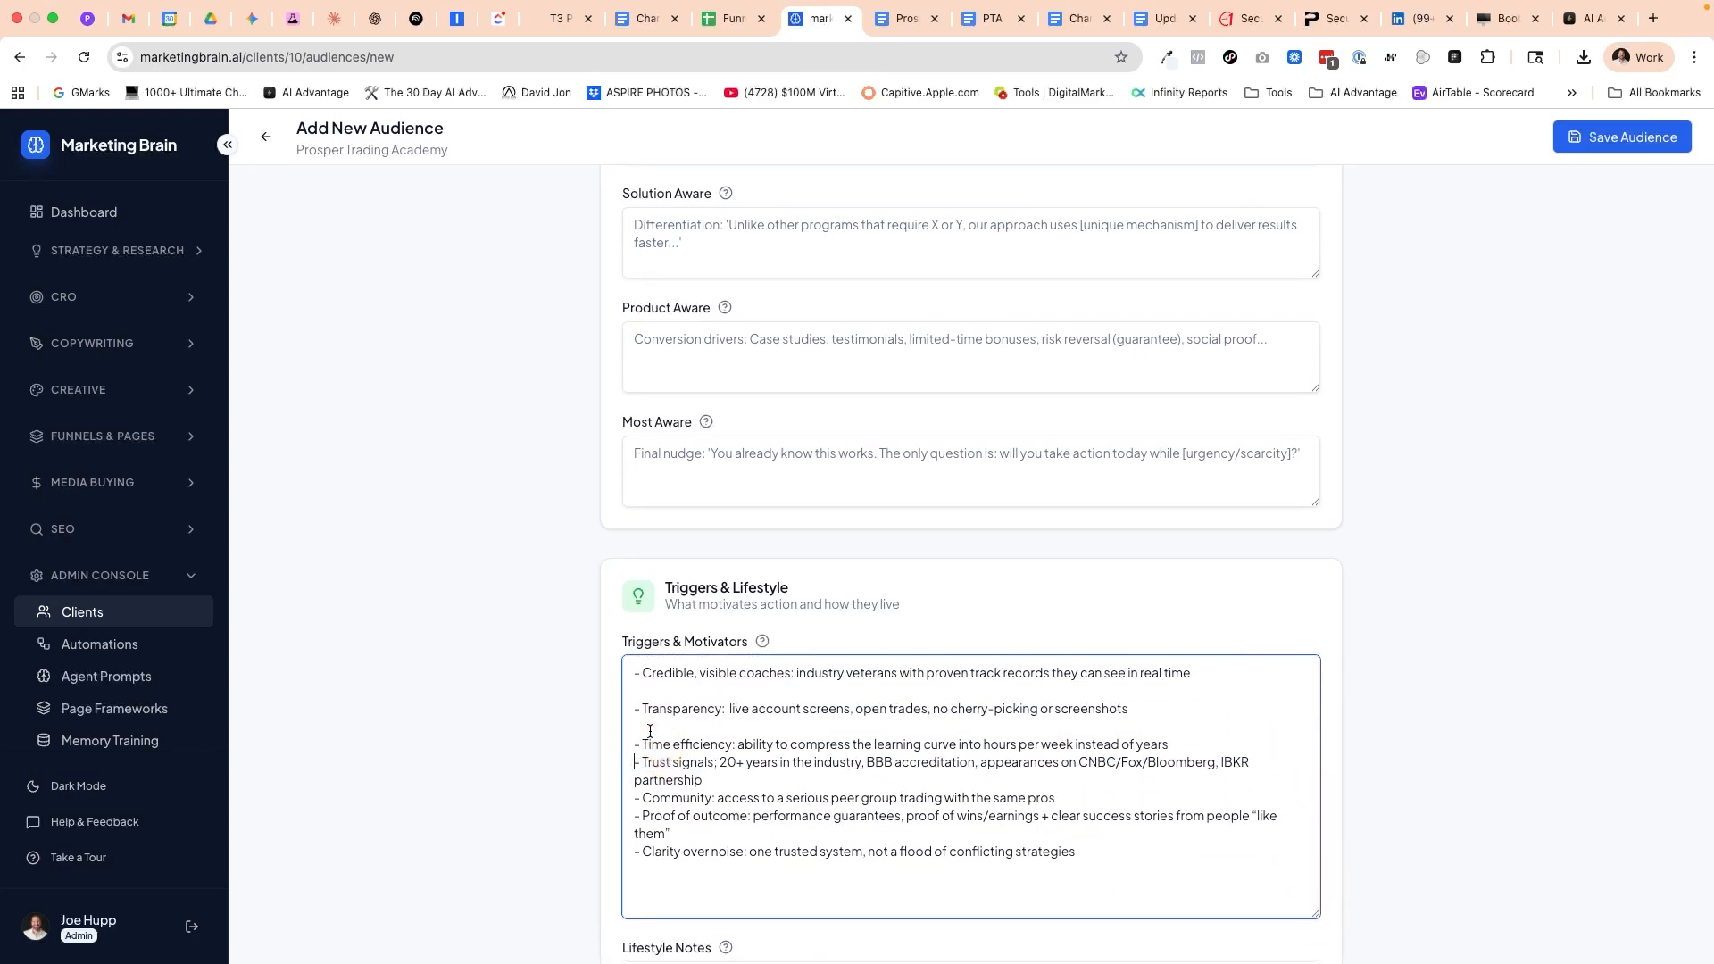
left_click(636, 743)
key("BackSpace")
left_click(647, 692)
key("BackSpace")
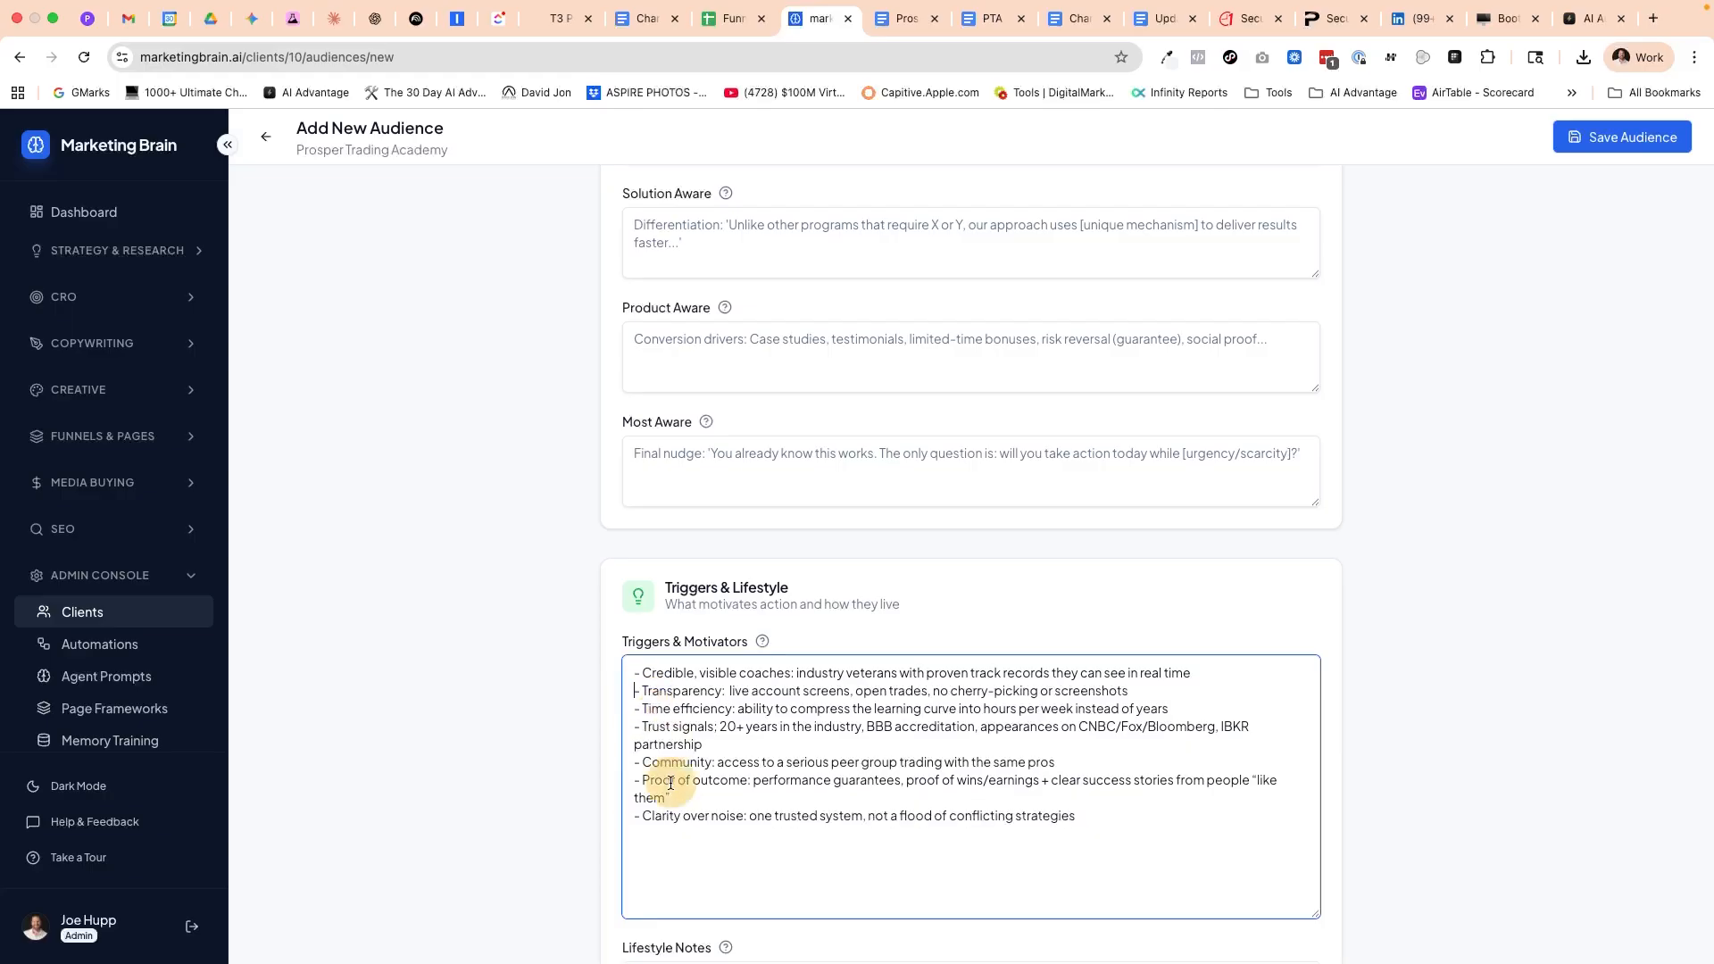
left_click(693, 850)
Step: Read the help for Lifestyle Notes and place the cursor in that empty field
scroll(748, 854, "down", 2)
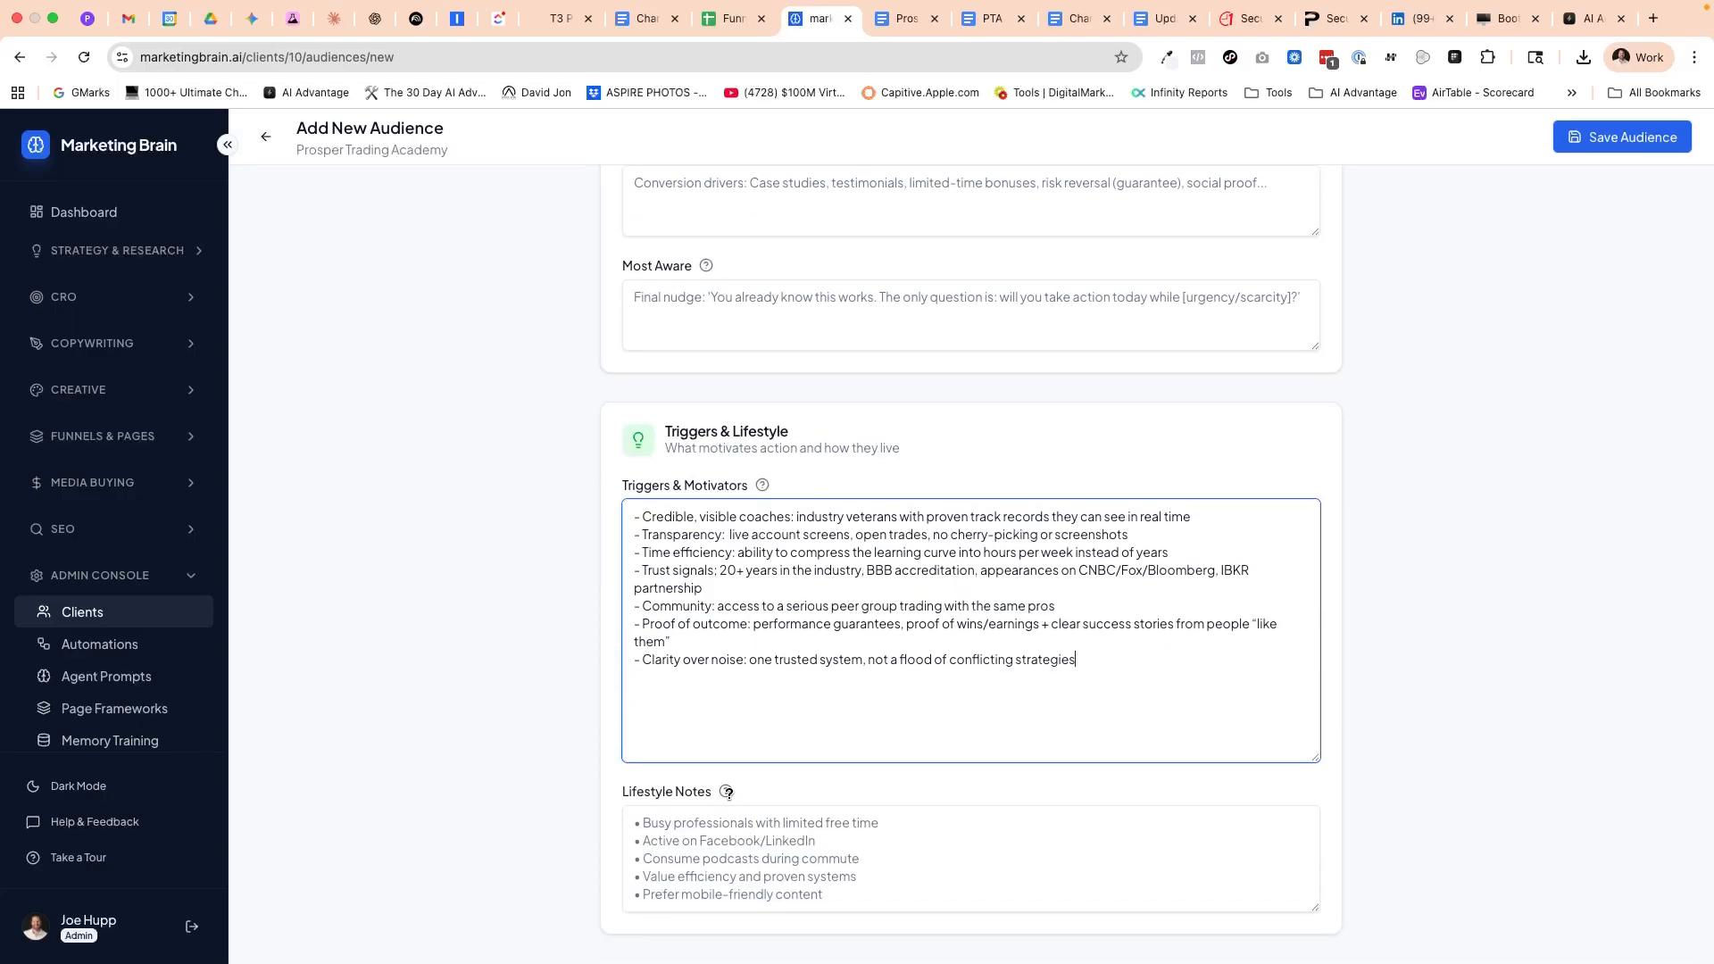
mouse_move(726, 792)
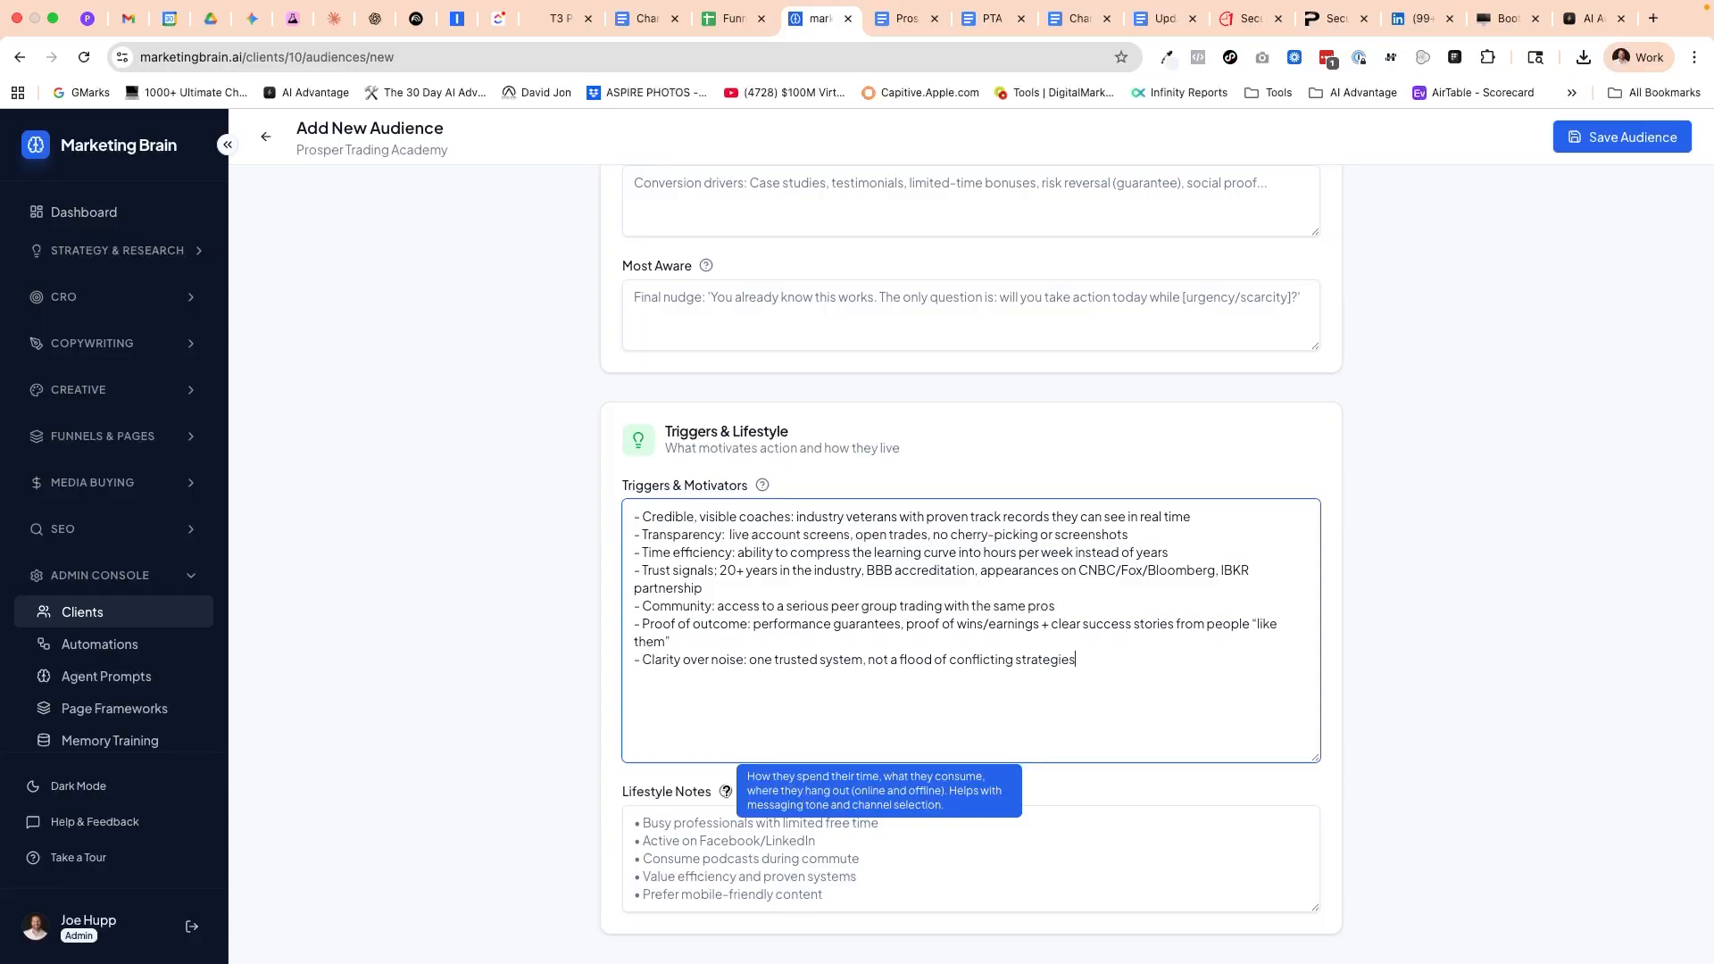
left_click(658, 826)
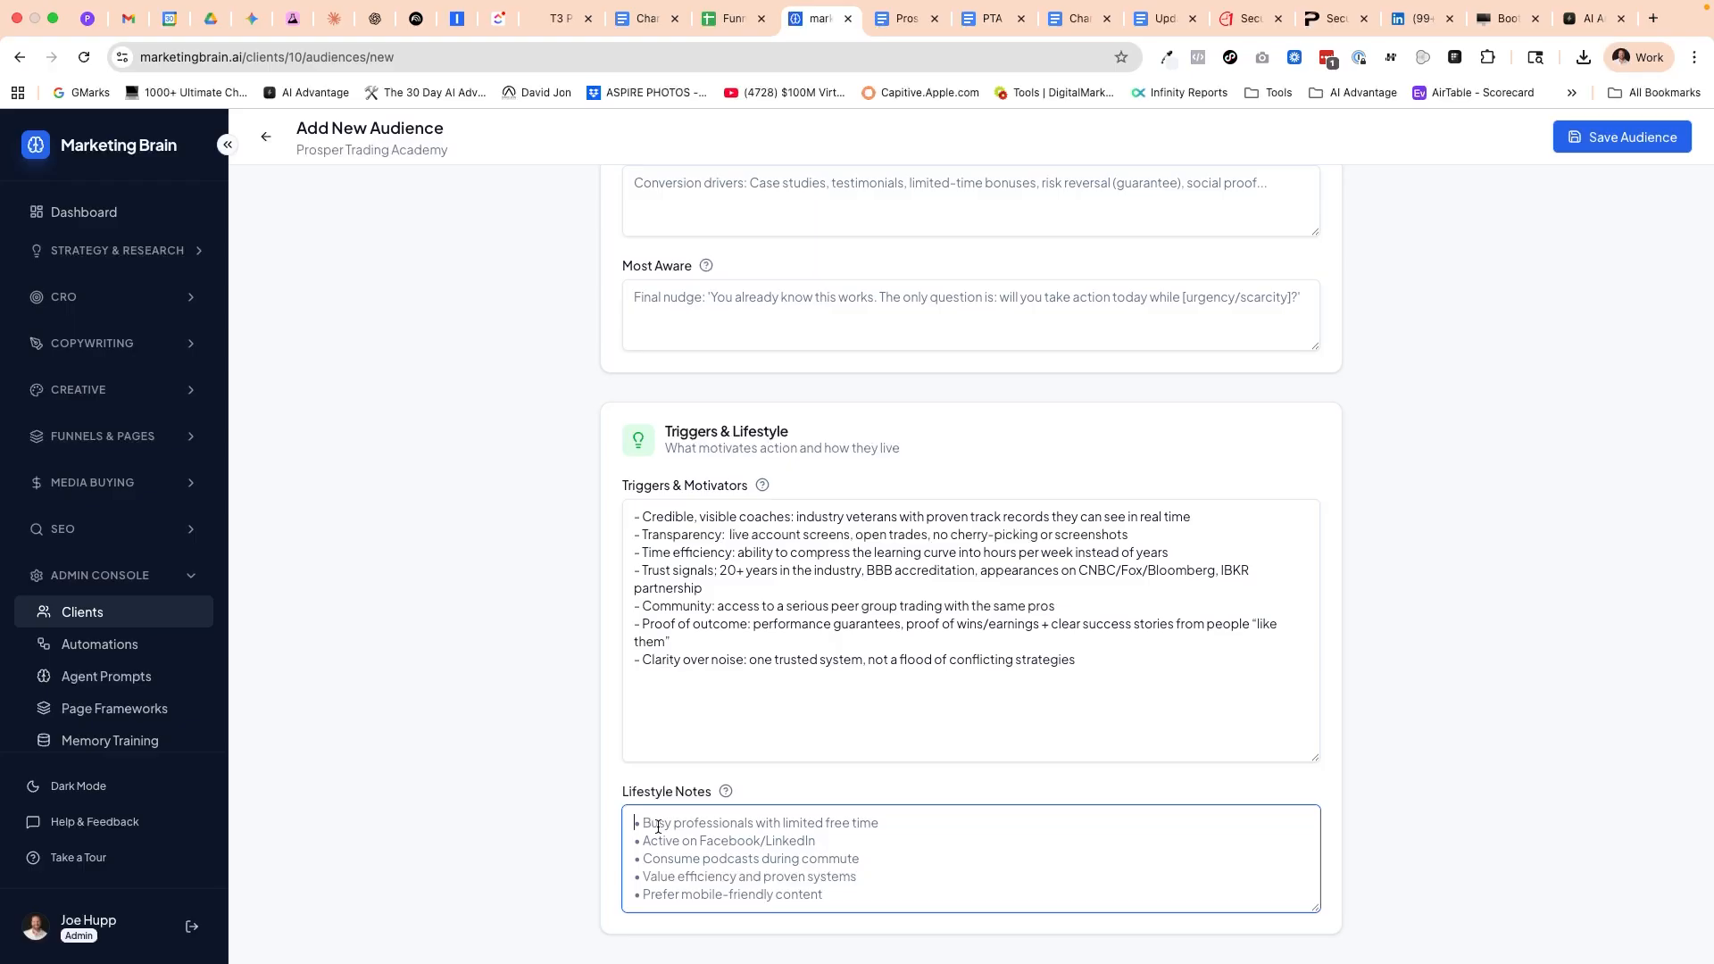
type("Profe")
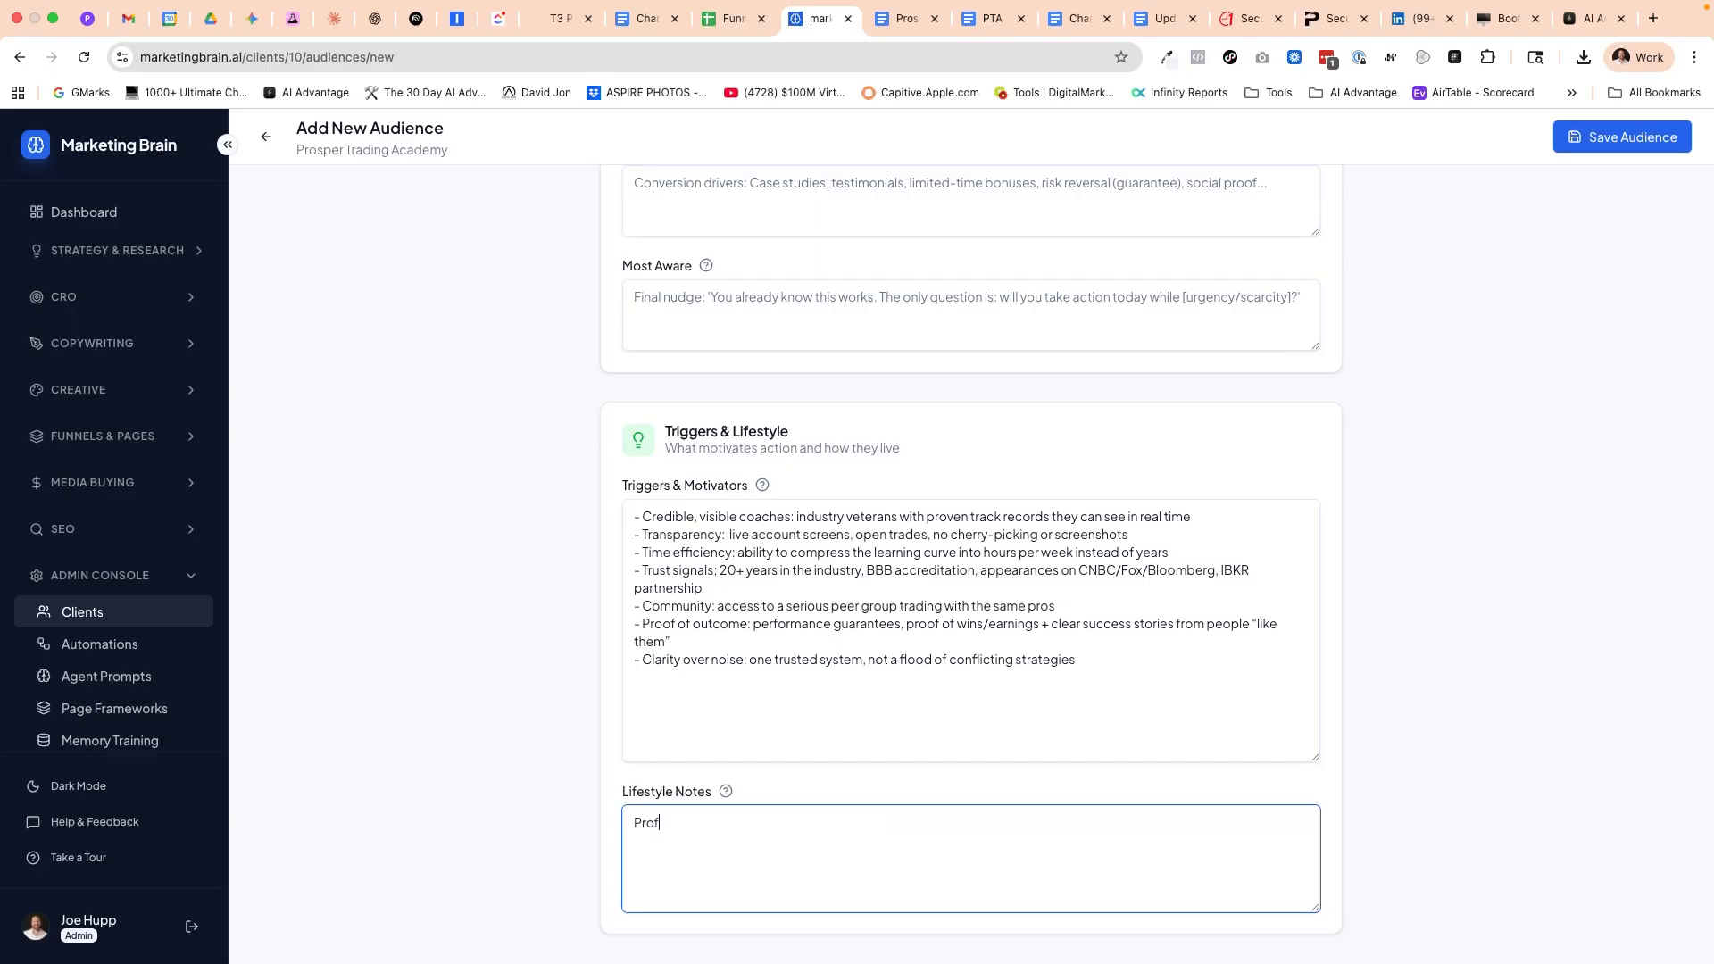
key("BackSpace")
key("BackSpace")
key("BackSpace")
key("BackSpace")
key("BackSpace")
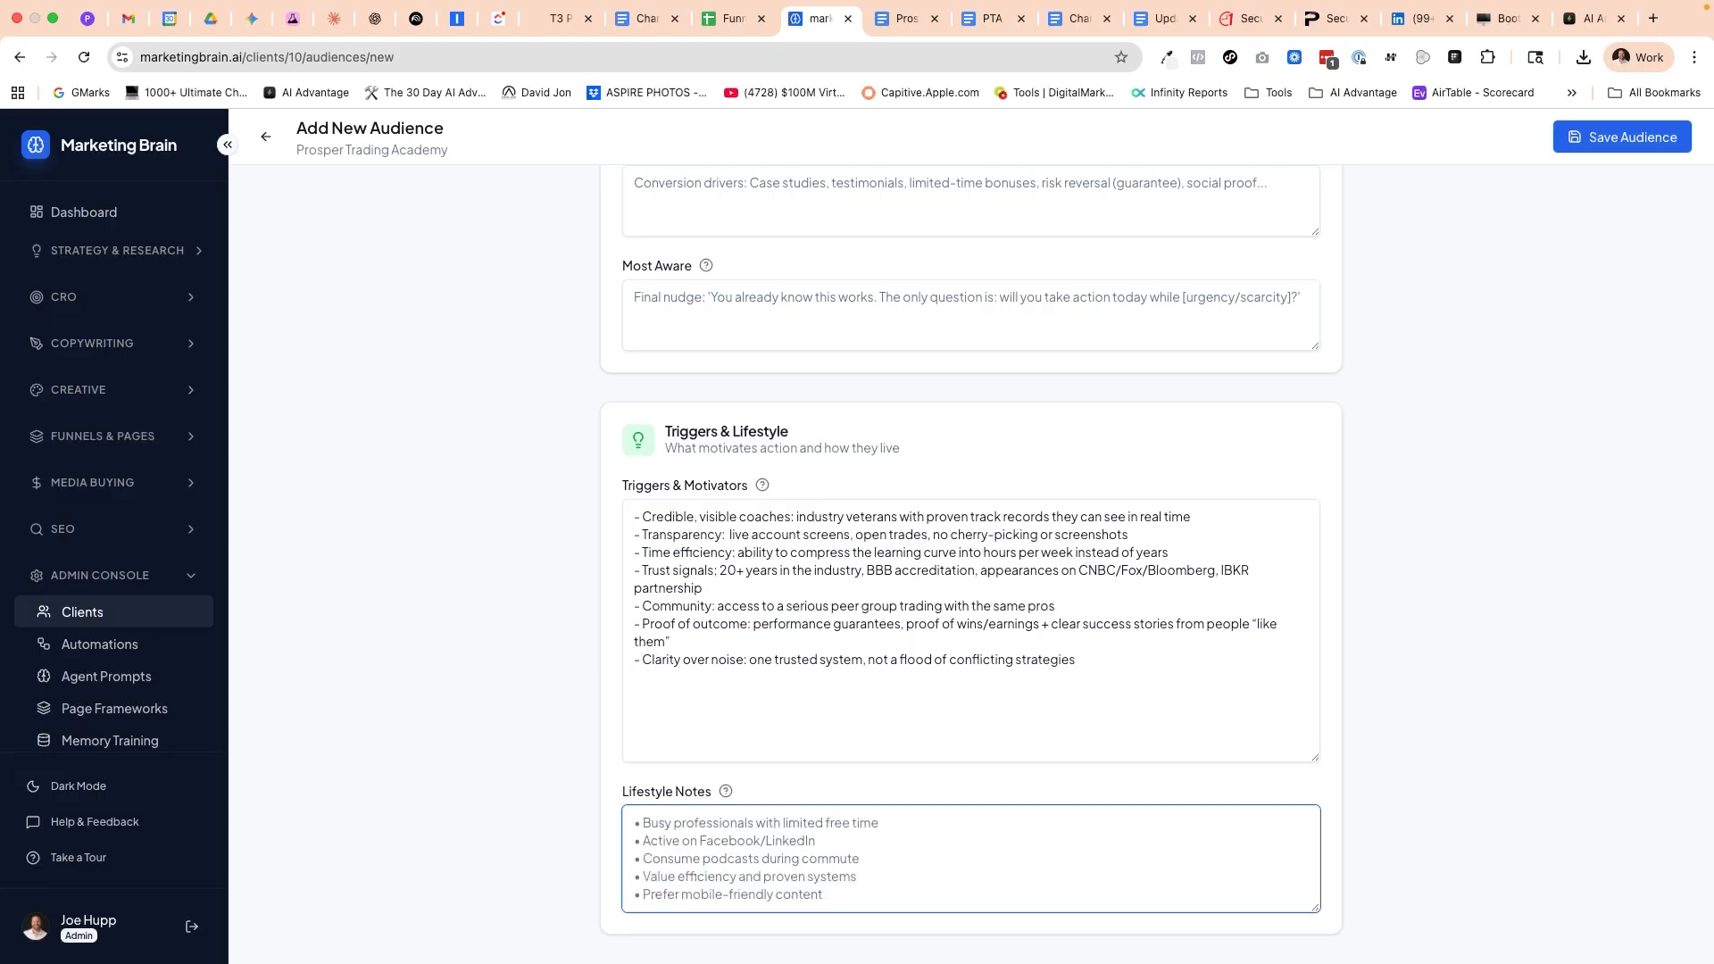
Step: Fill in Lifestyle Notes with "High quality content networks:", "Yahoo Finance" and "Financial Publications" on separate lines
type("High")
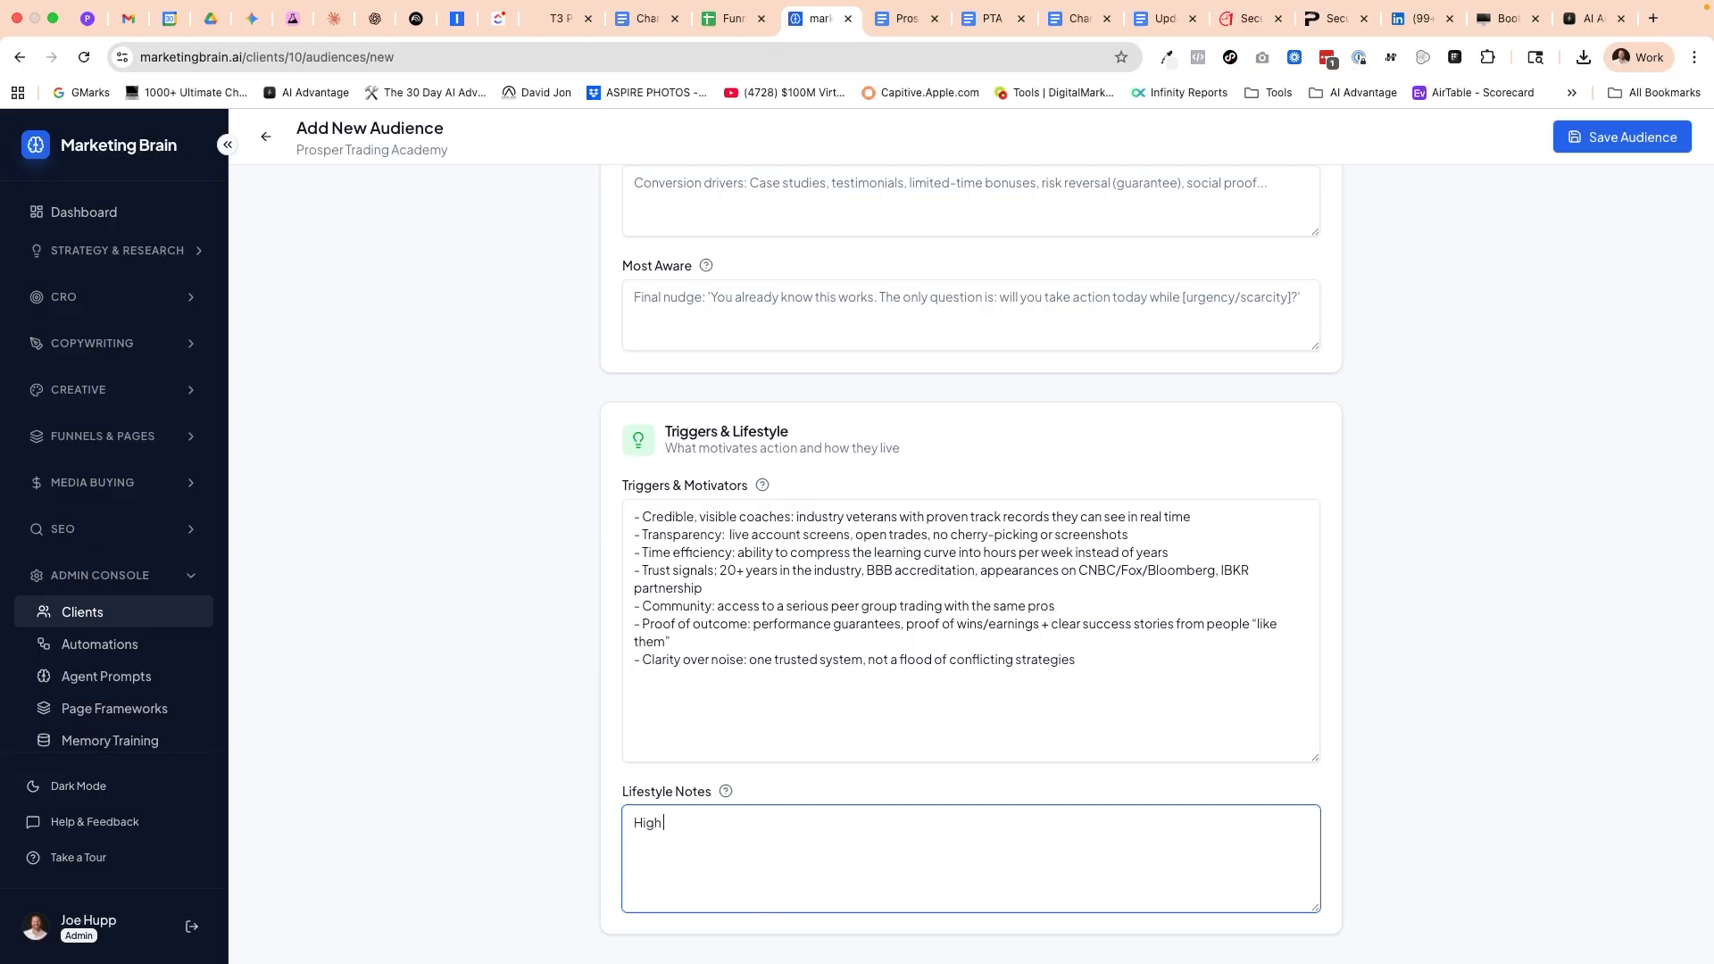
type(" quality content networks:")
key("Return")
type("Yahoo Finance")
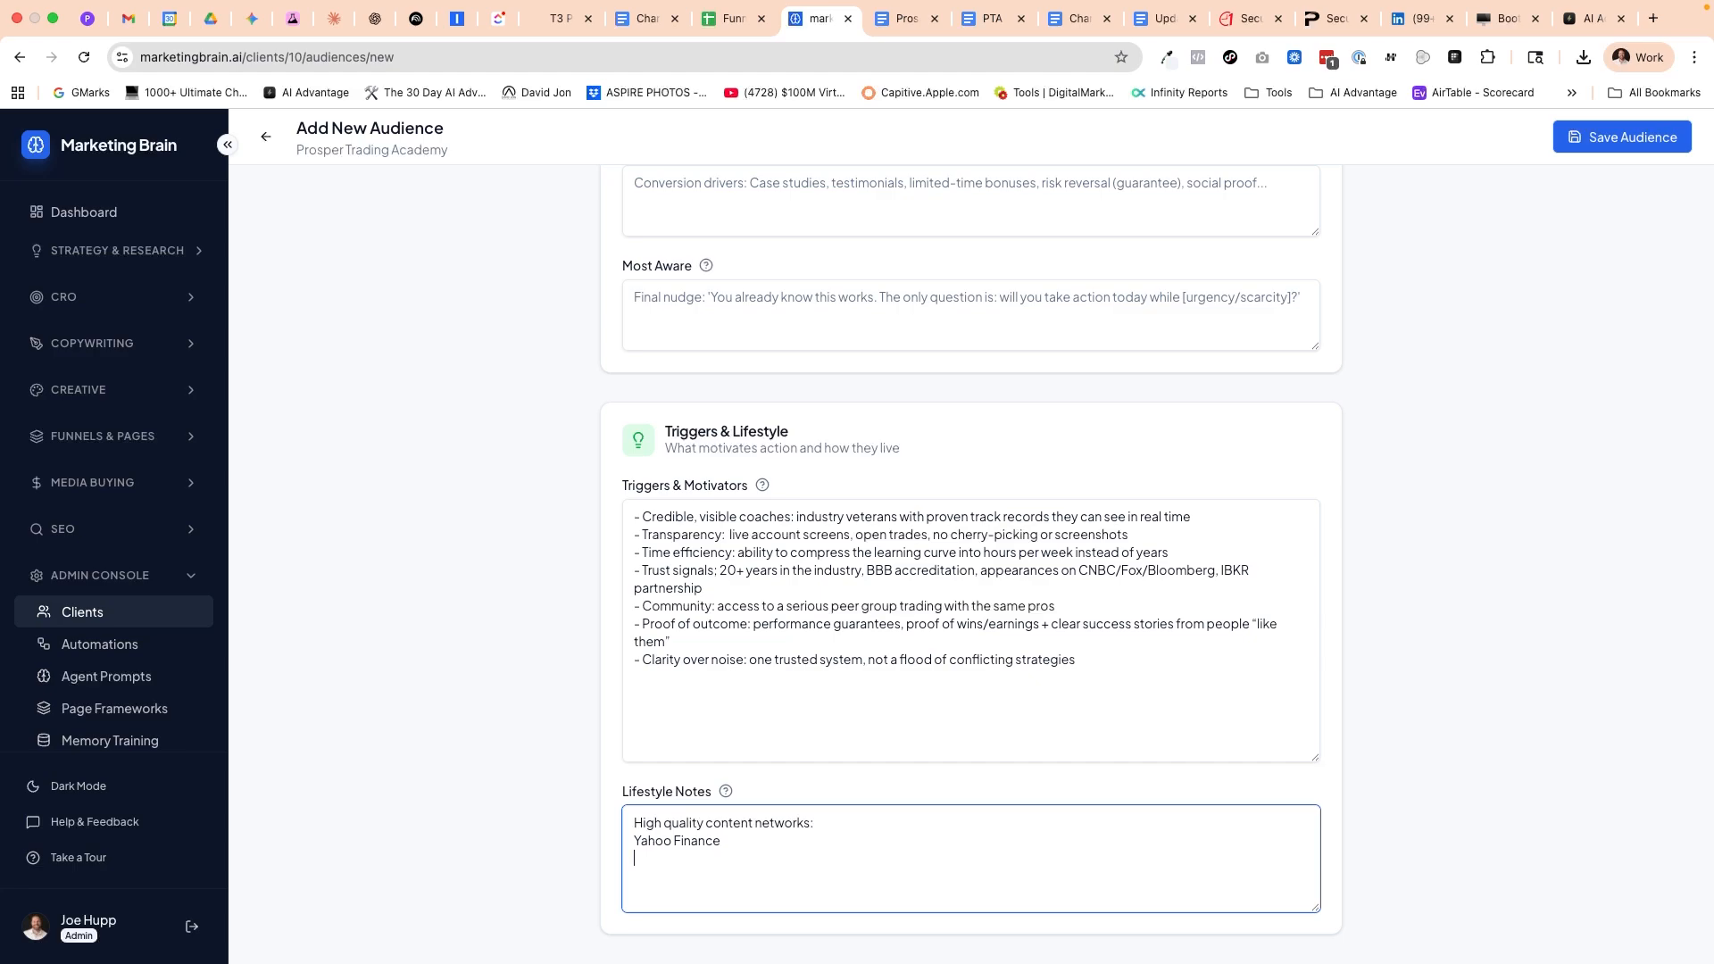
key("Return")
type("Financial Publications")
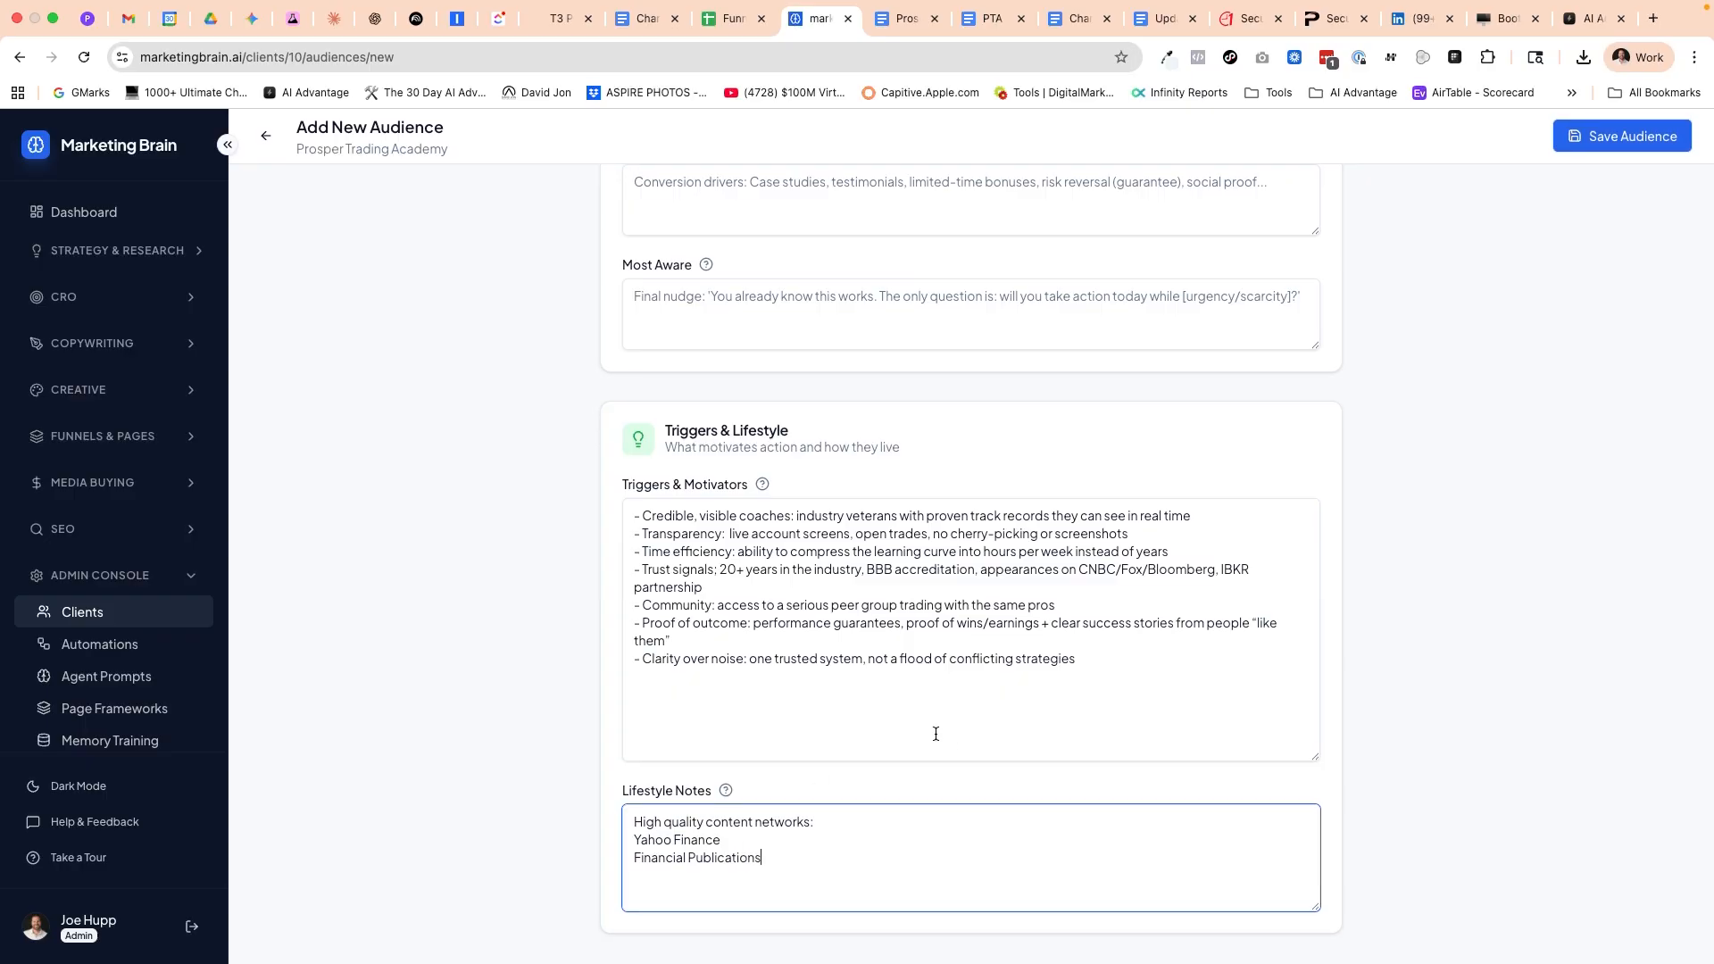
Step: Save the audience and check the High Net Worth Professional entry among the client's target audiences
scroll(1025, 693, "up", 2)
left_click(1616, 141)
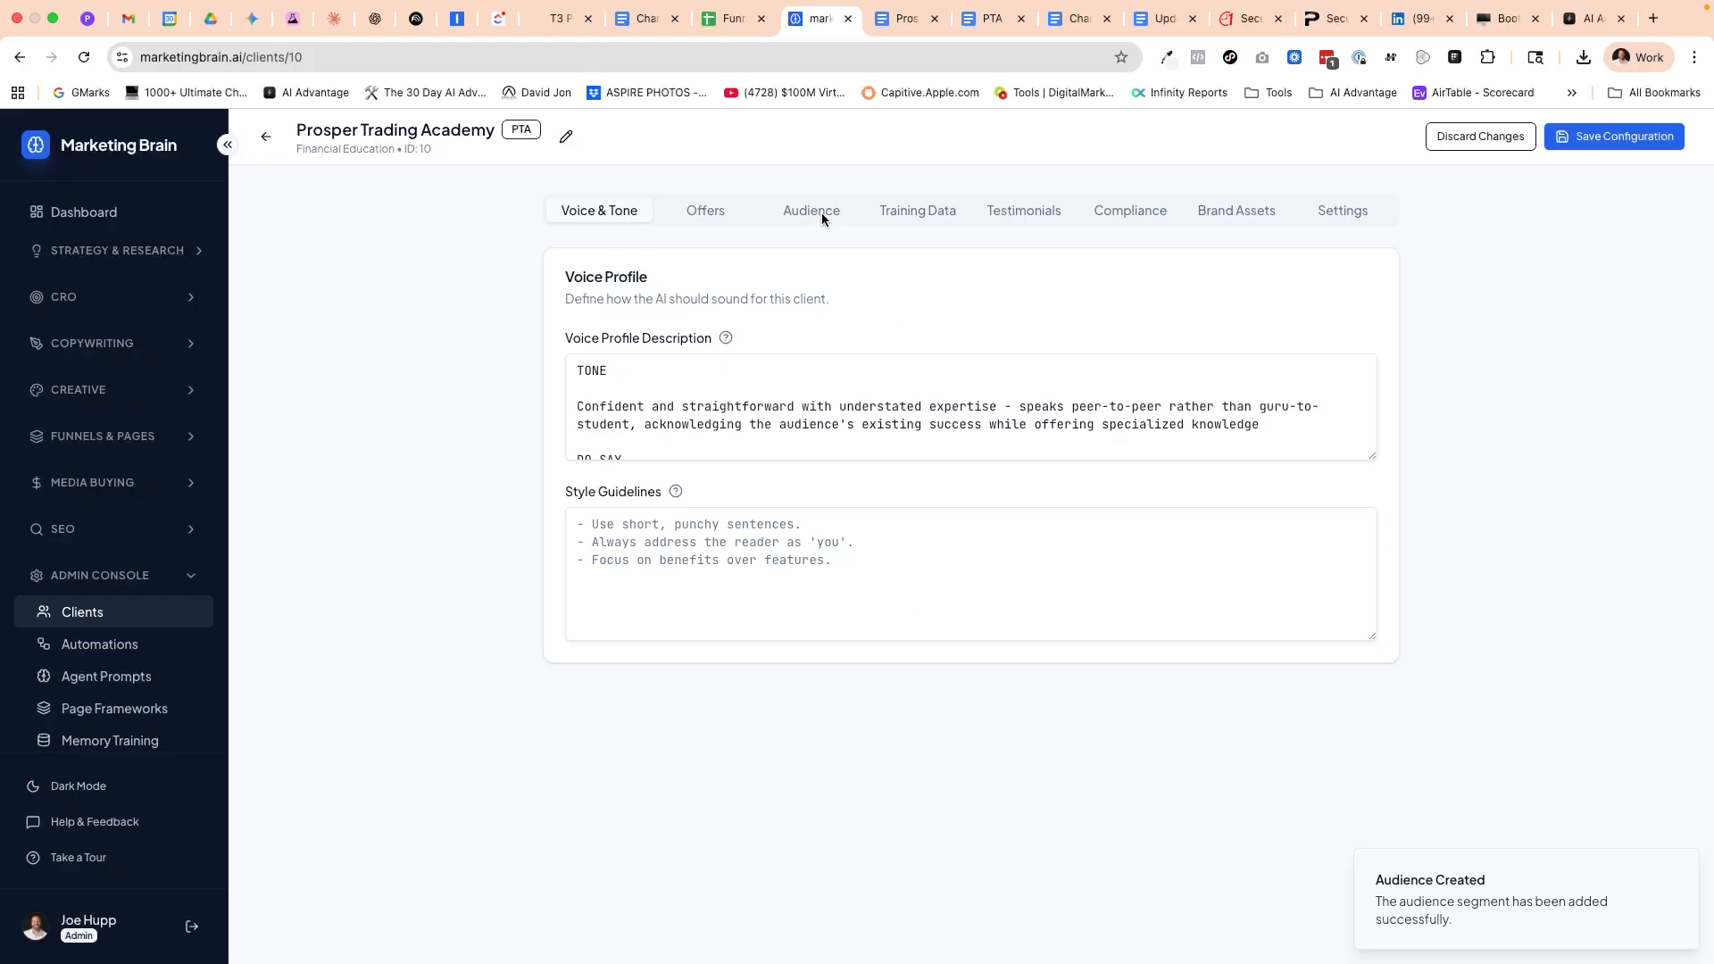
left_click(822, 213)
left_click_drag(620, 345, 857, 346)
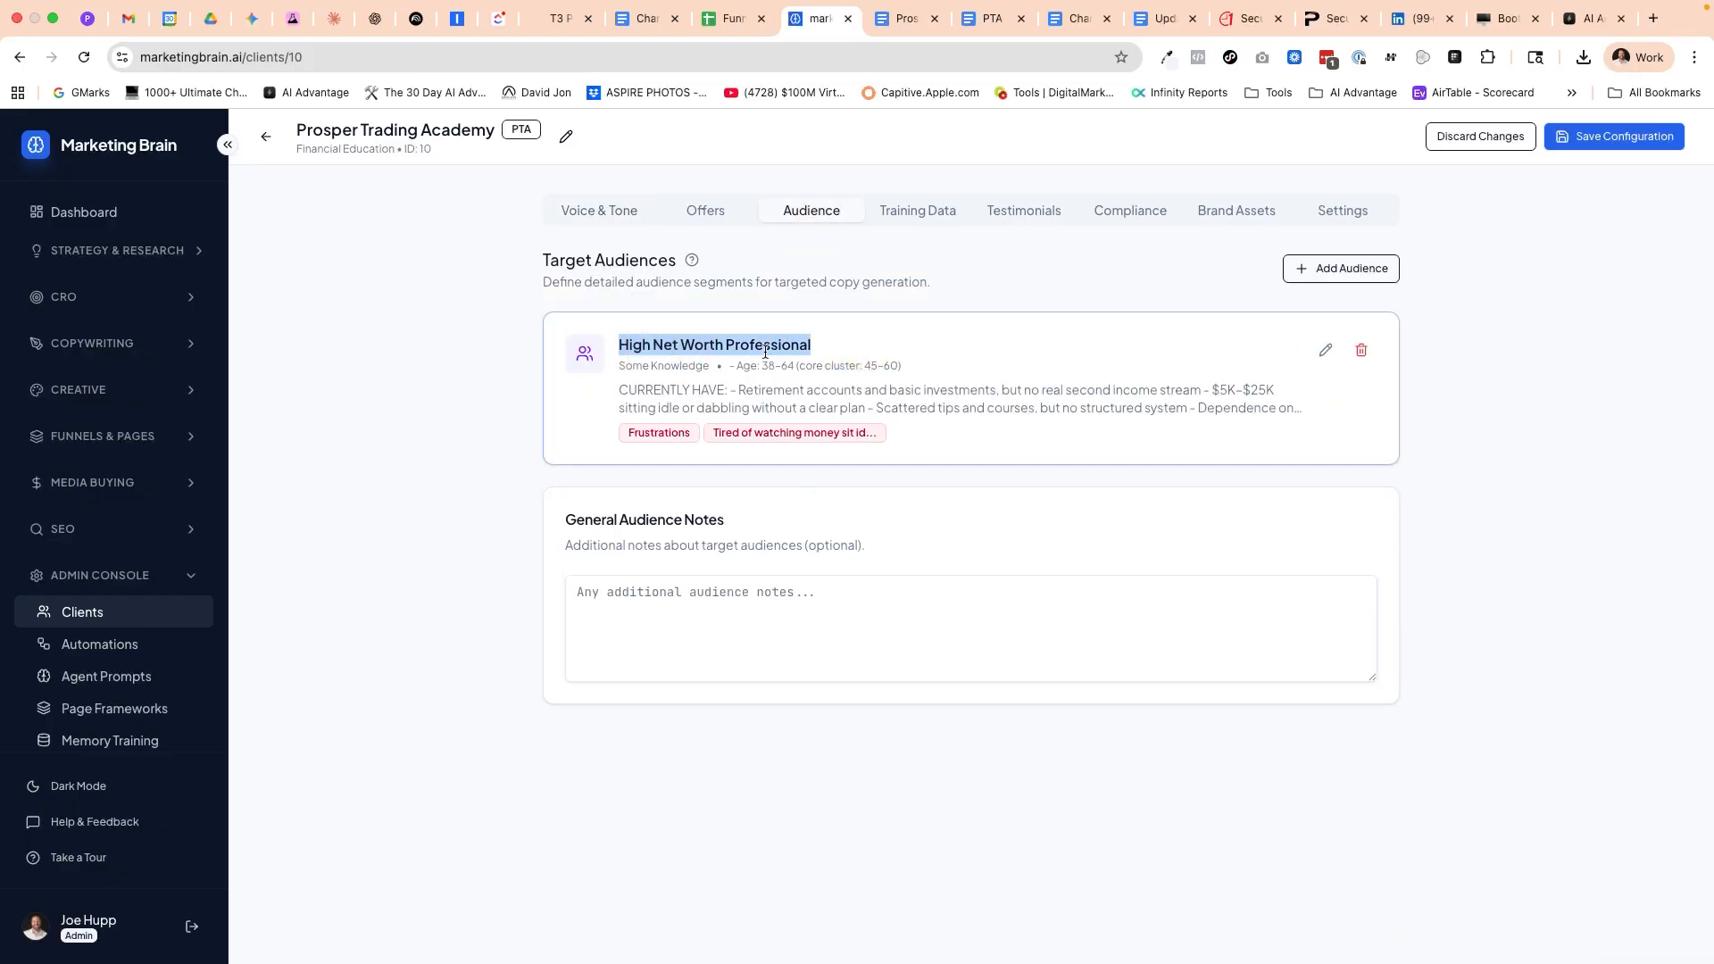